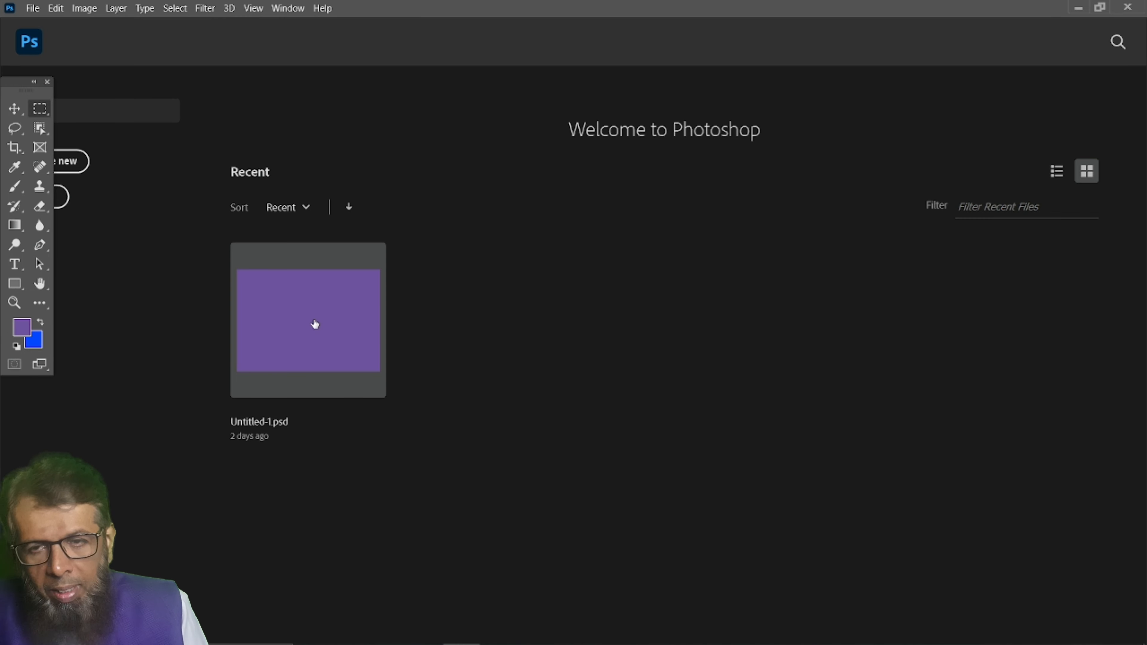
Create a new document from the Default Photoshop Size preset, 7 x 5 inches at 300 pixels/inch.
click(32, 8)
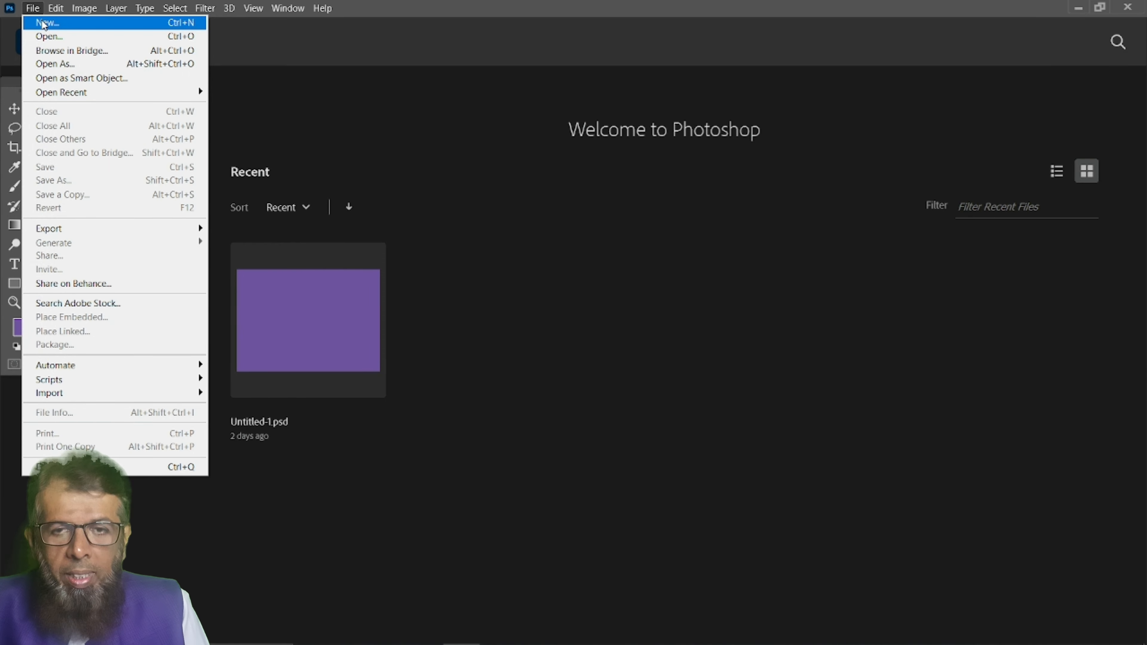
click(44, 23)
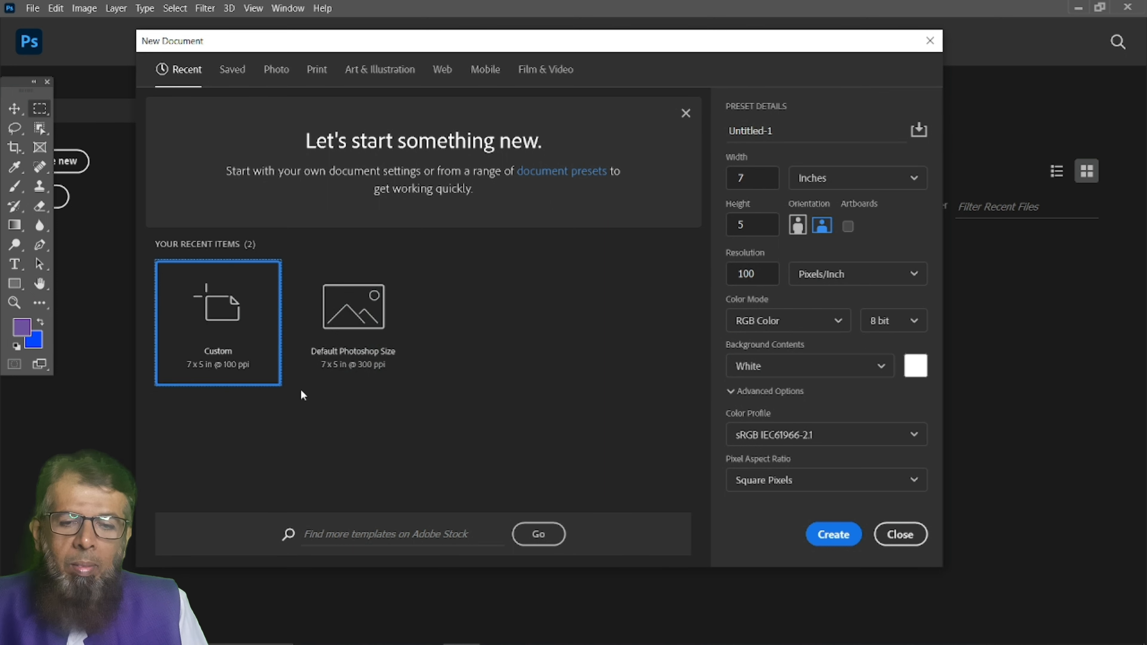
click(355, 339)
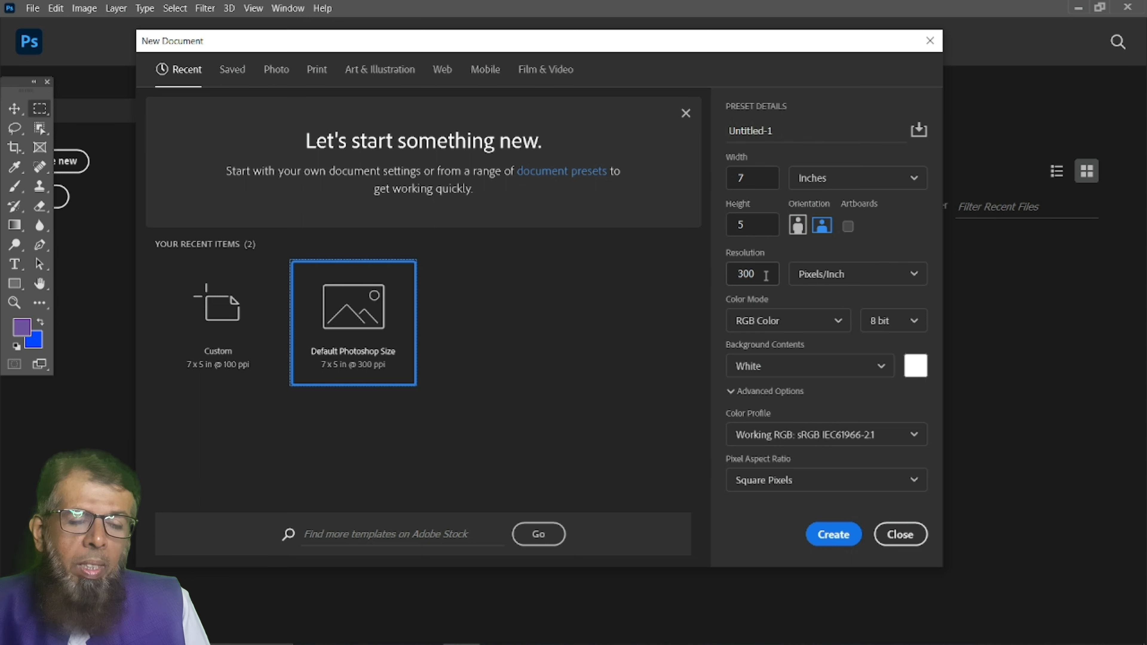
click(834, 536)
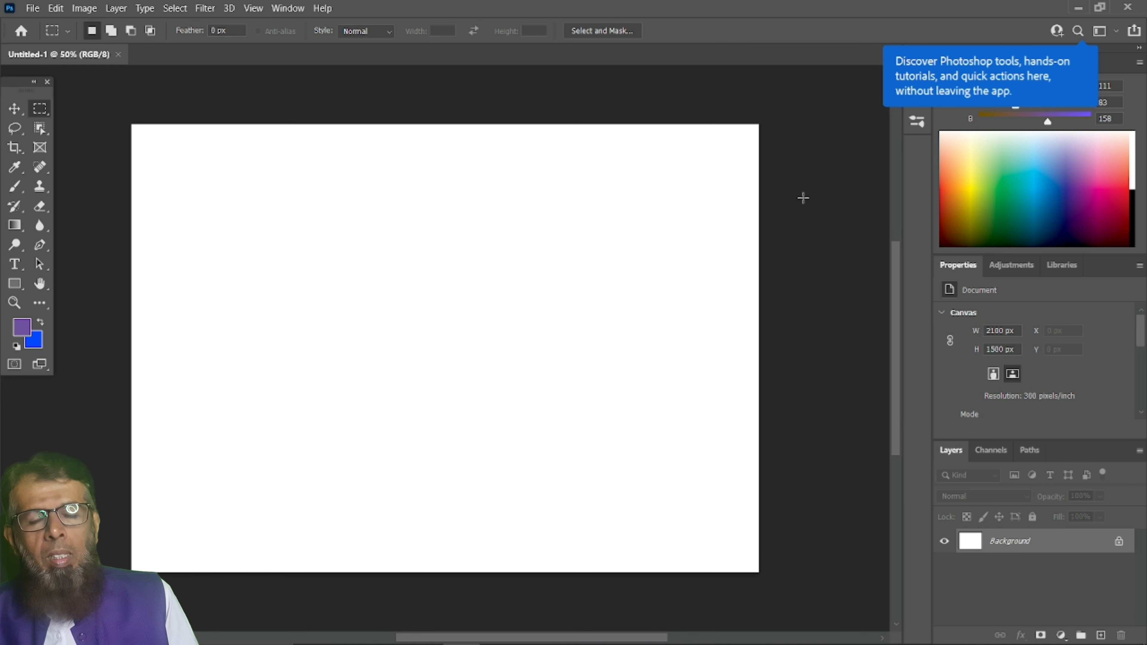
Display the rulers around the canvas with inches as their unit, and move the toolbox clear of the vertical ruler.
click(14, 111)
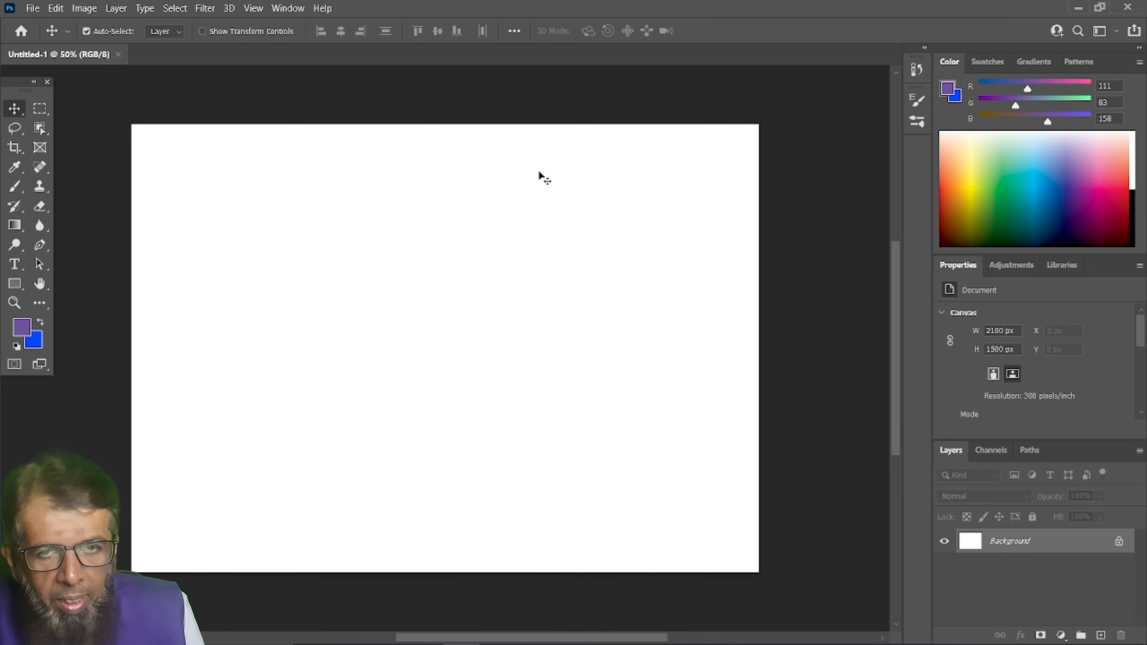
click(251, 9)
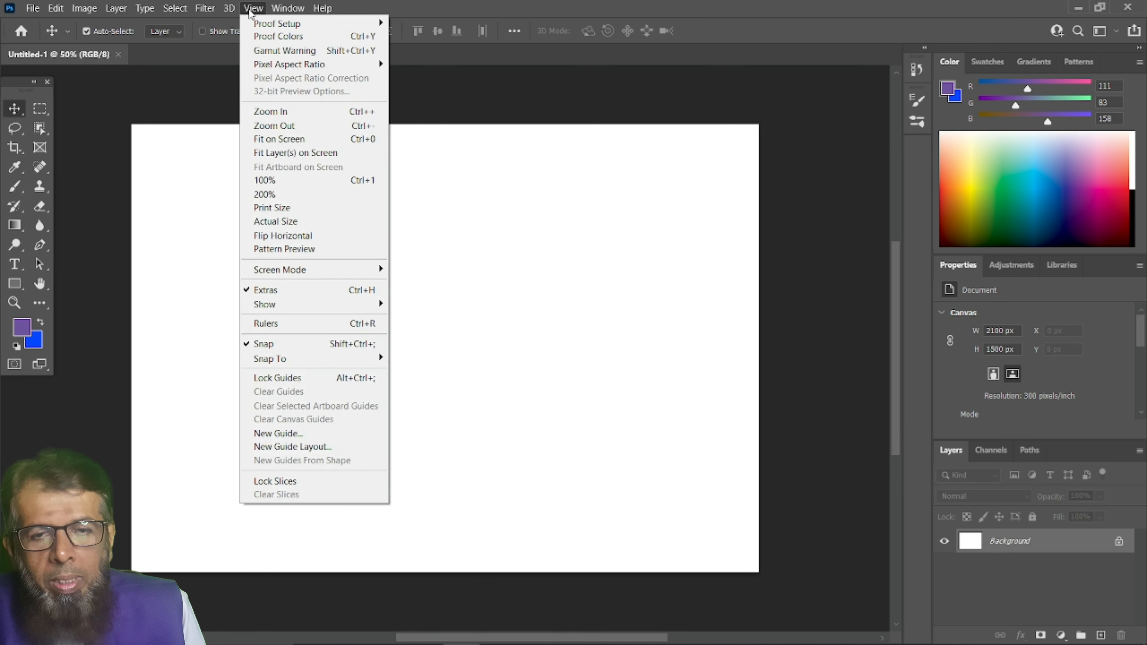
click(307, 328)
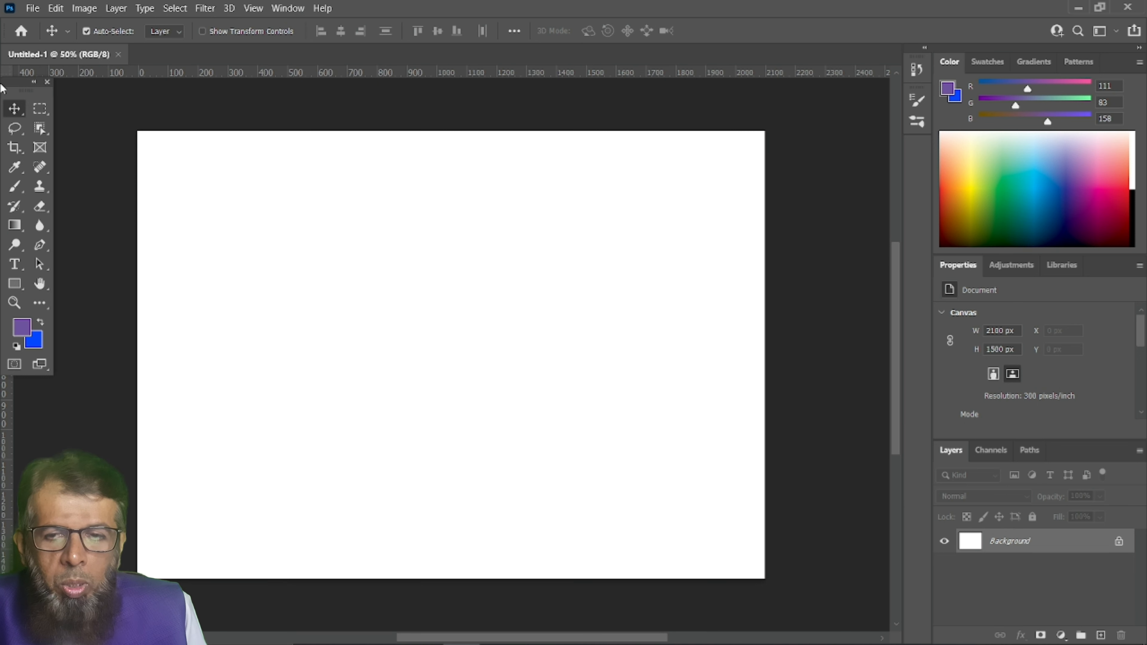
drag(9, 86, 25, 97)
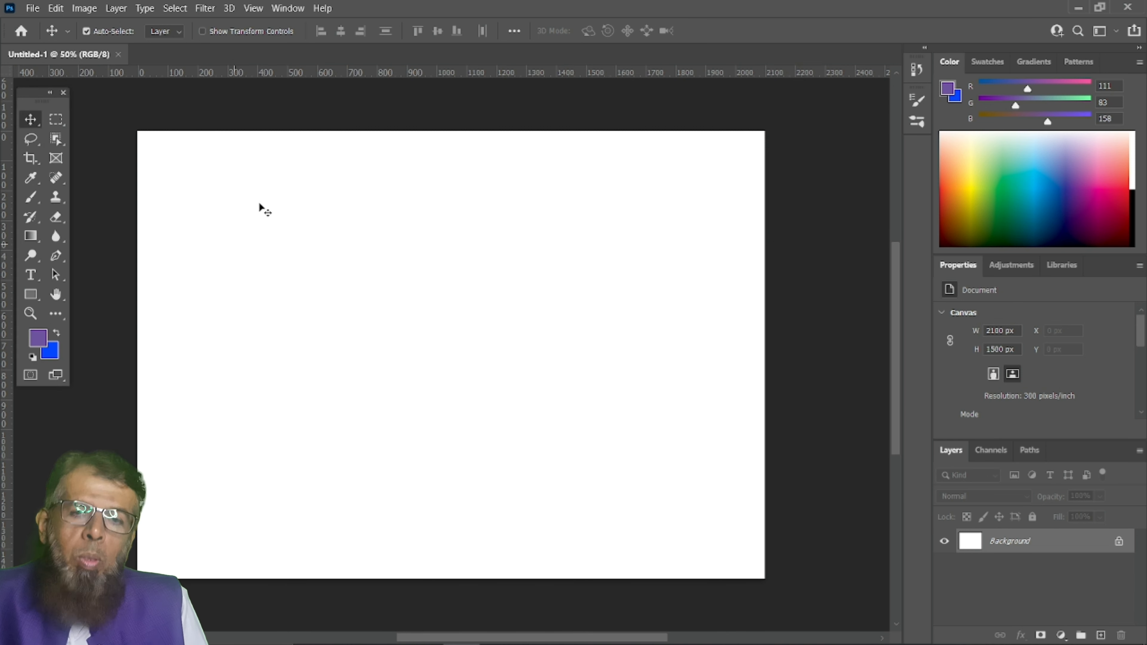
right_click(378, 74)
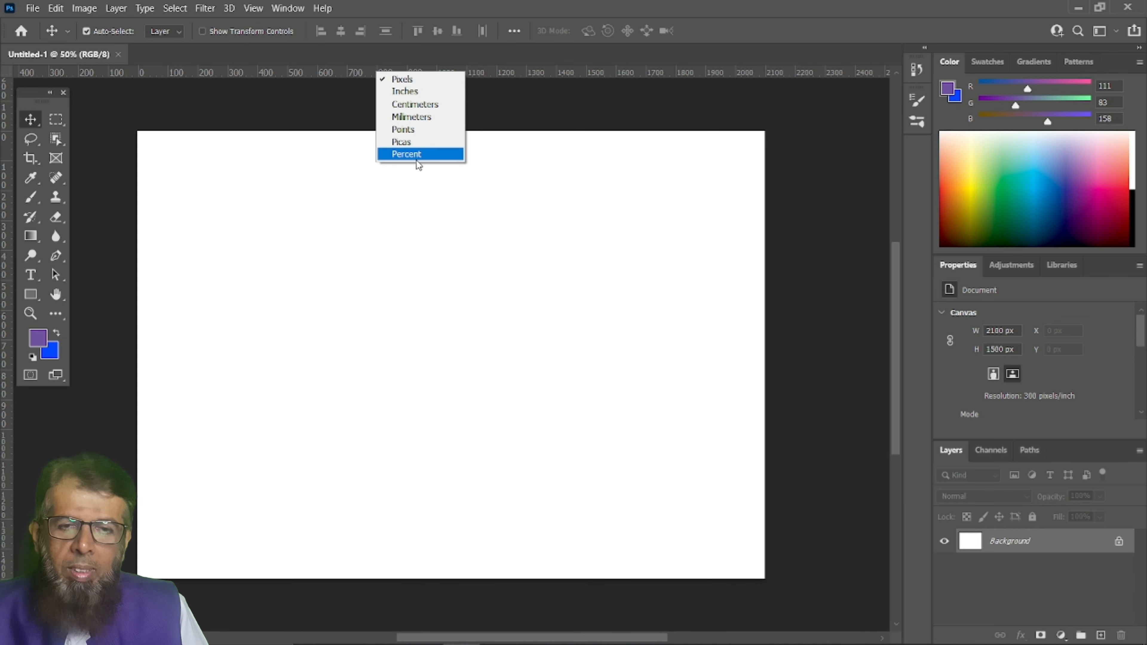
click(418, 95)
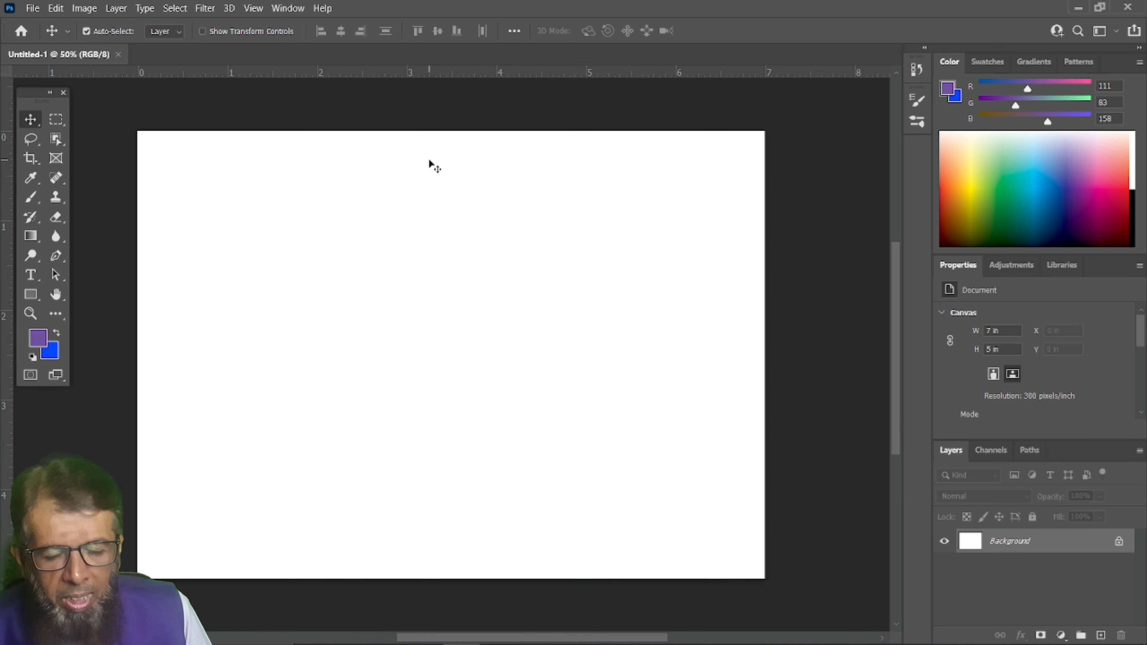
click(254, 9)
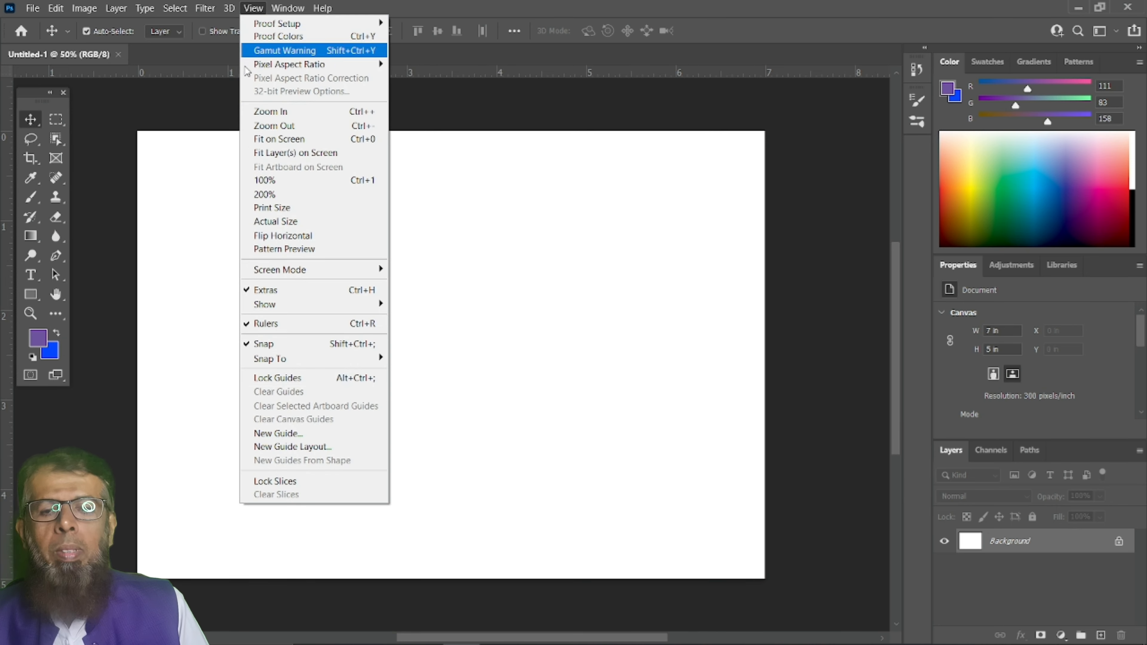
click(414, 27)
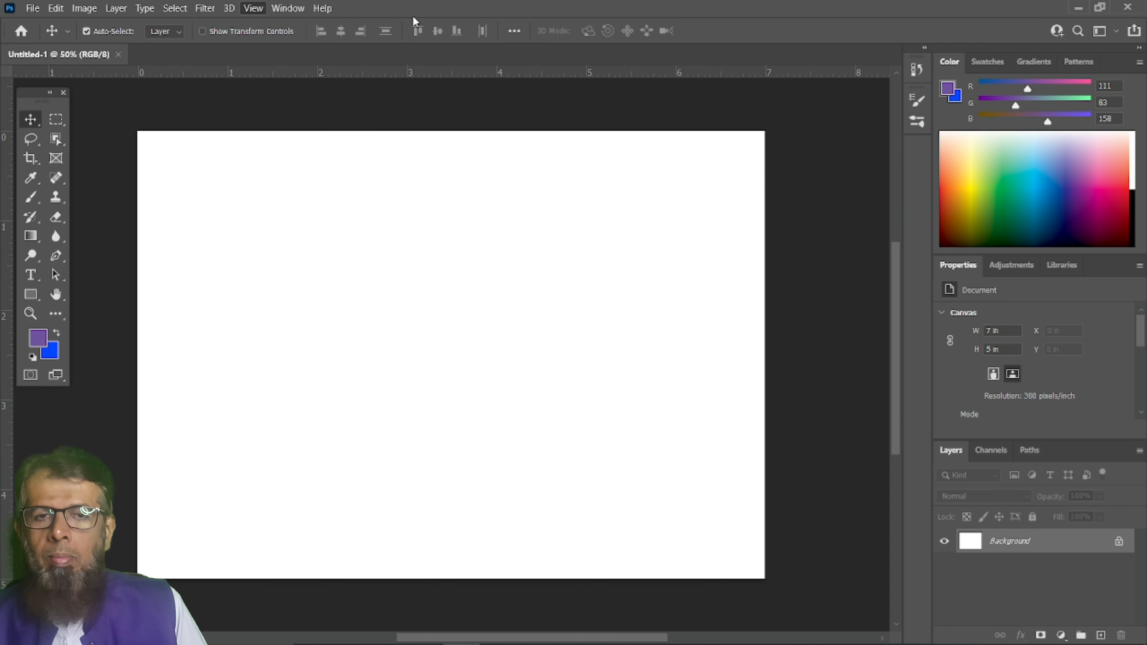
right_click(348, 77)
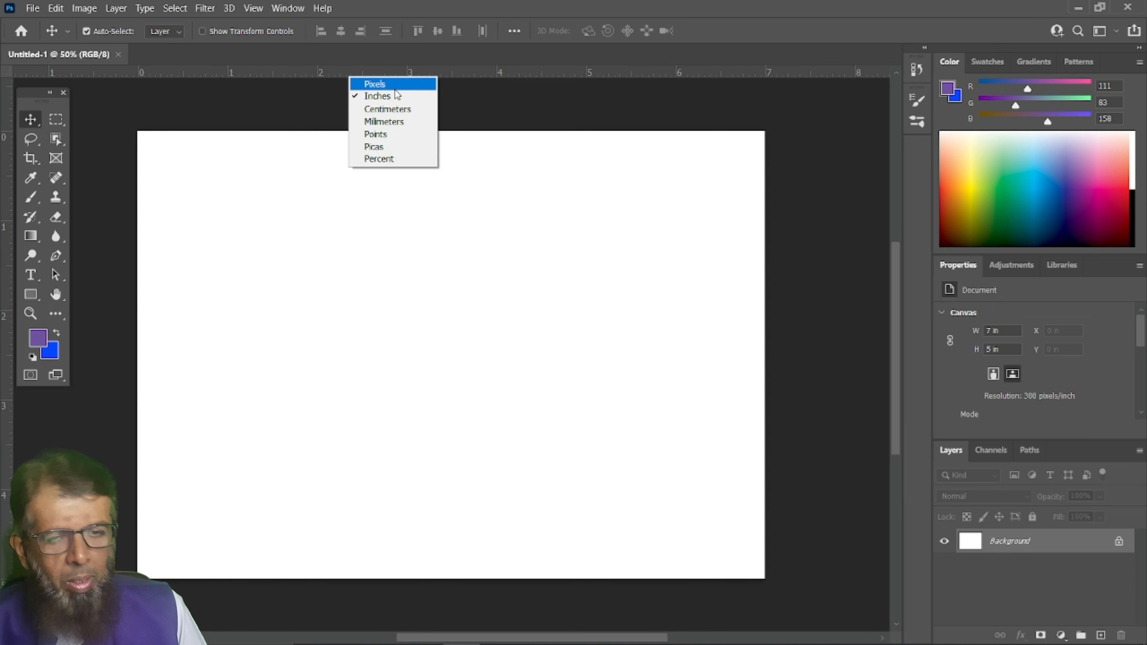
click(316, 61)
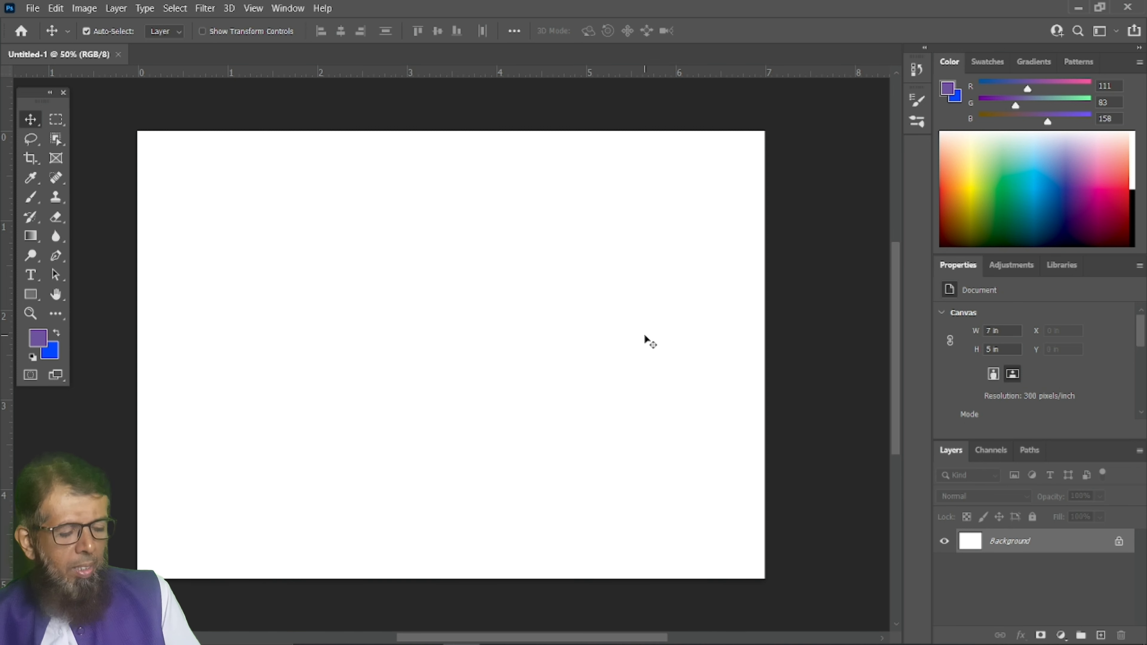
Show the grid over the blank canvas.
click(256, 9)
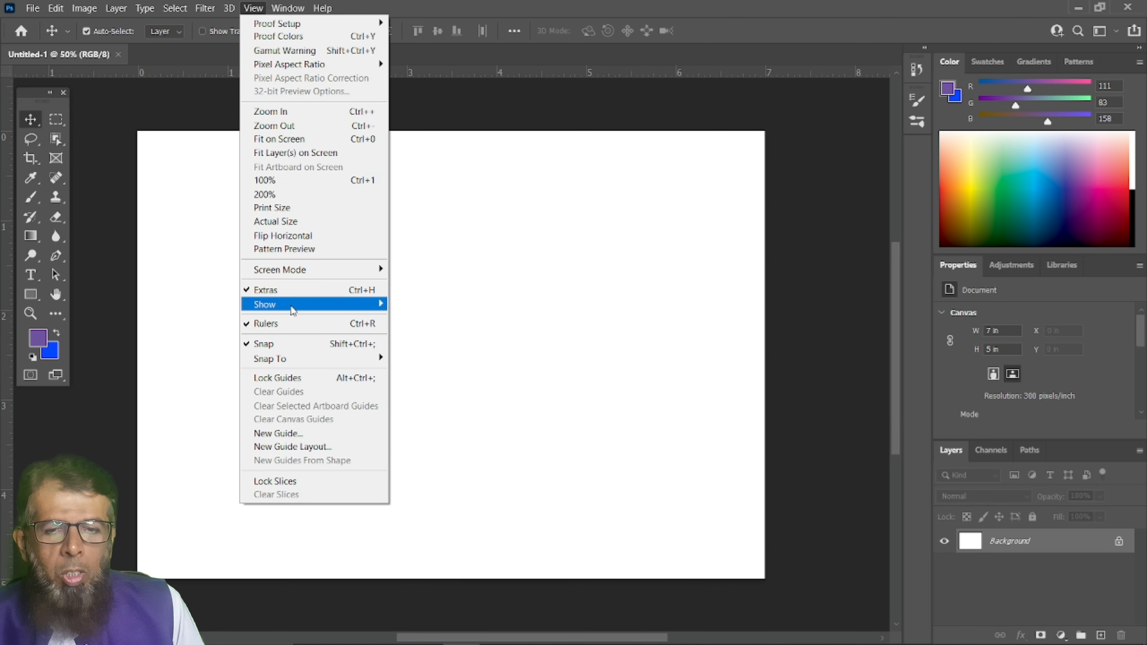
mouse_move(293, 307)
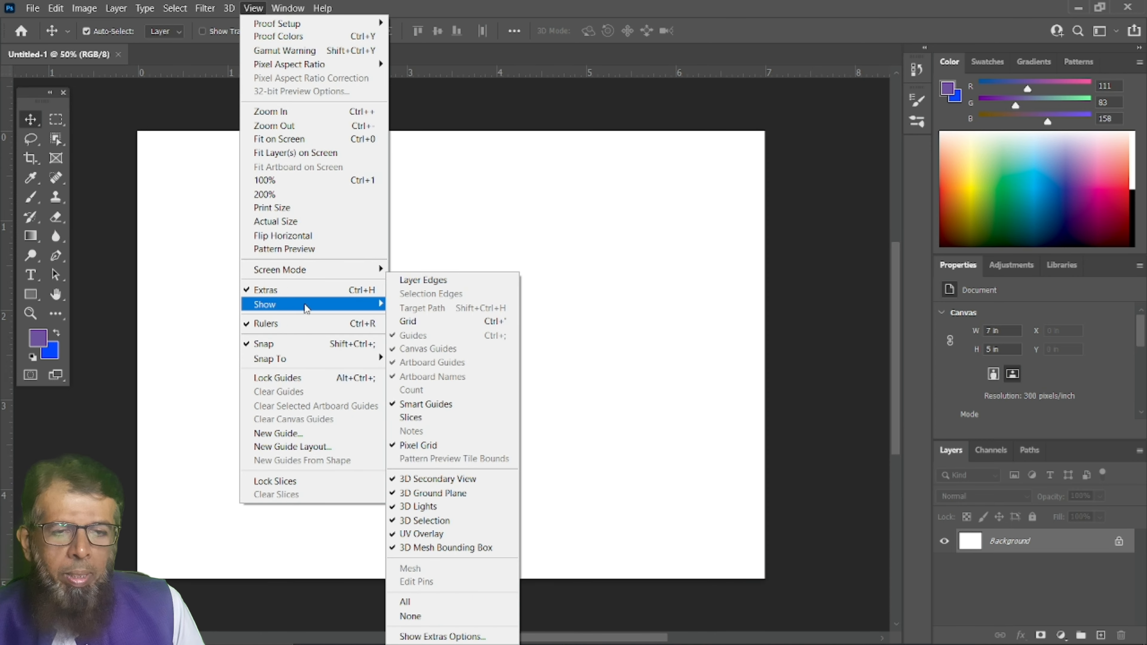
click(457, 324)
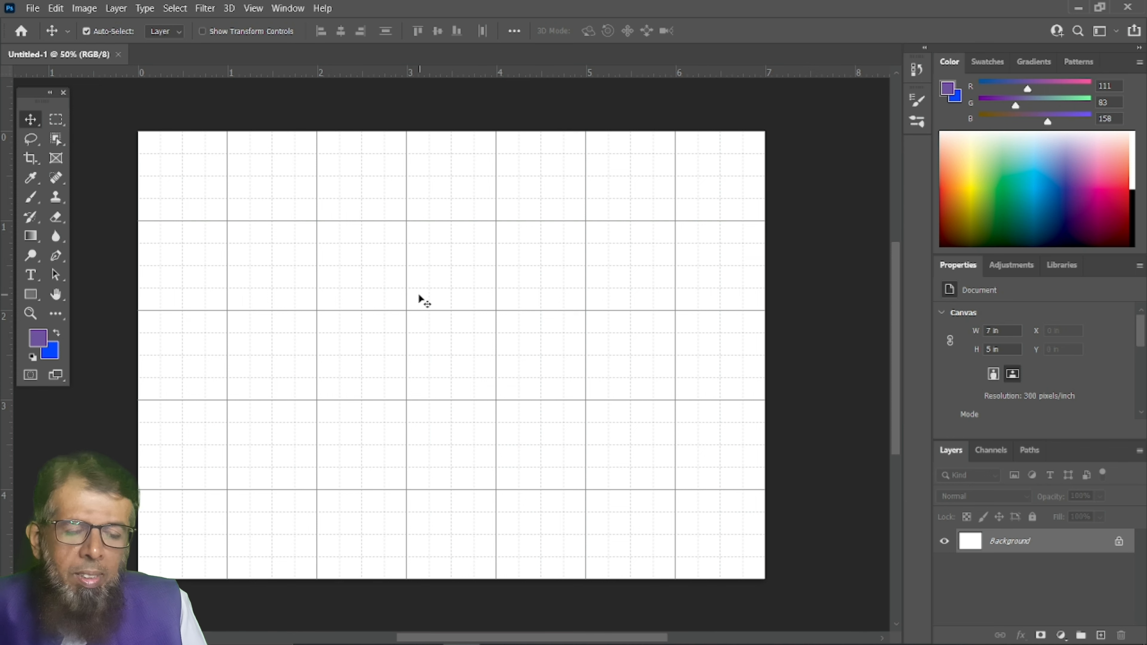
Hide the grid on the canvas and show it again.
click(252, 10)
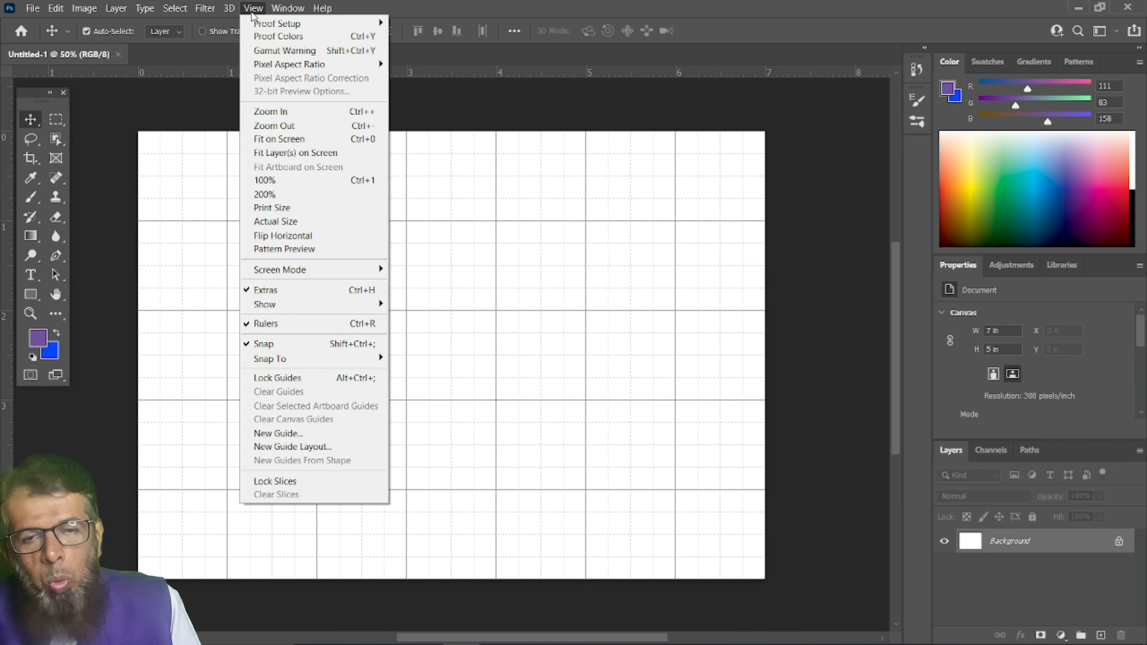
mouse_move(302, 307)
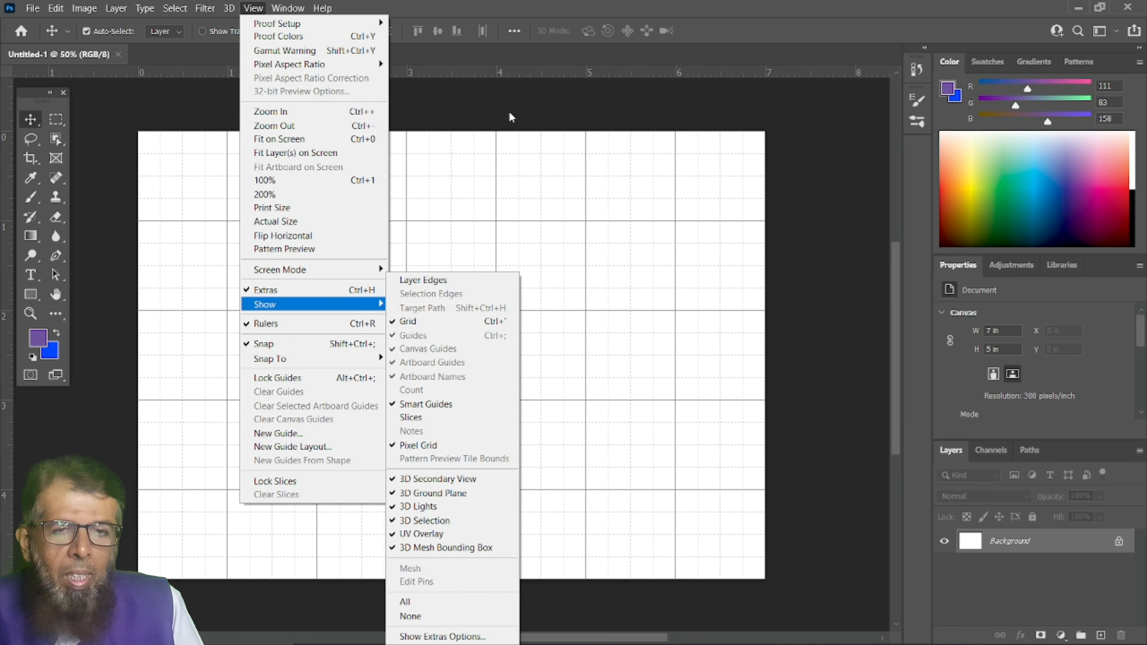
click(498, 11)
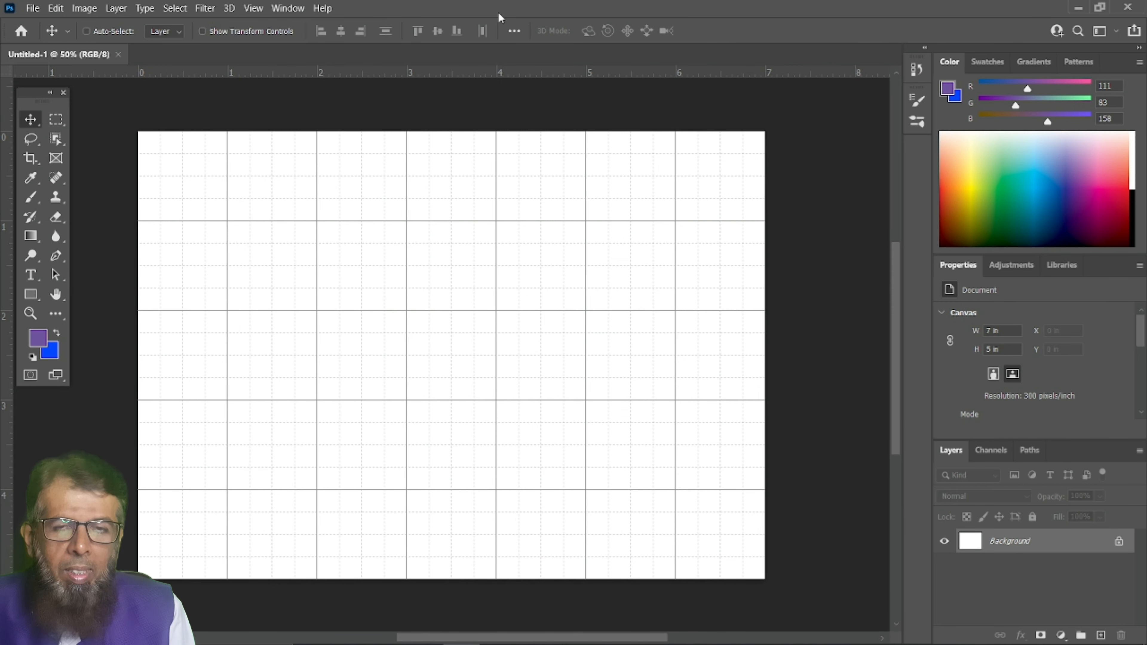
key(ctrl+apostrophe)
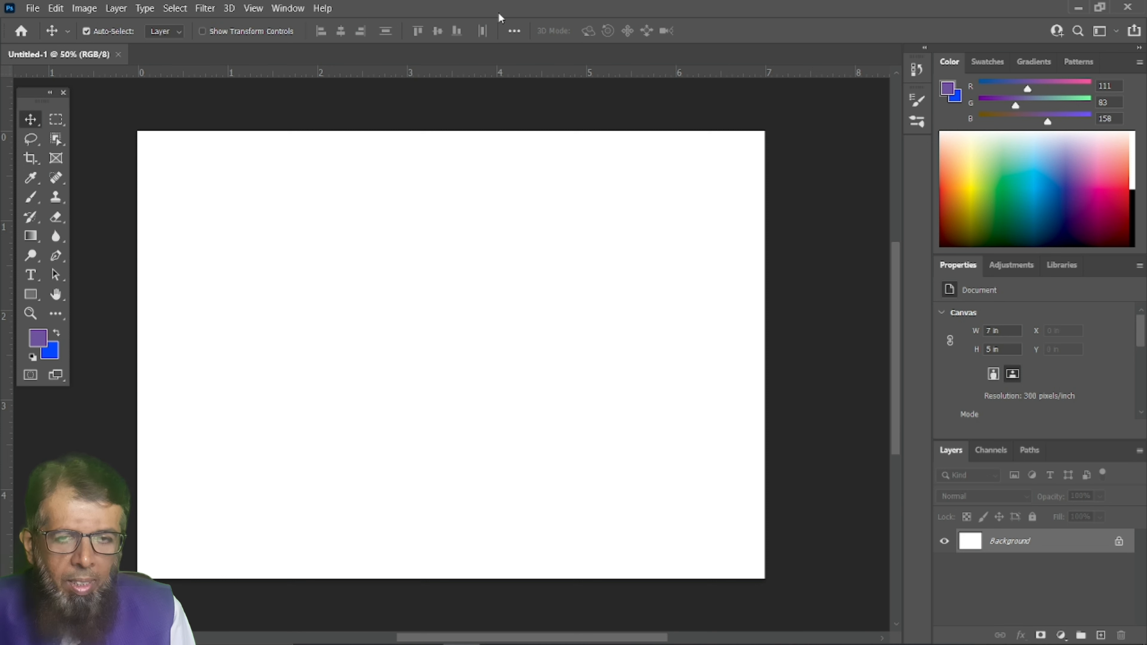
key(ctrl)
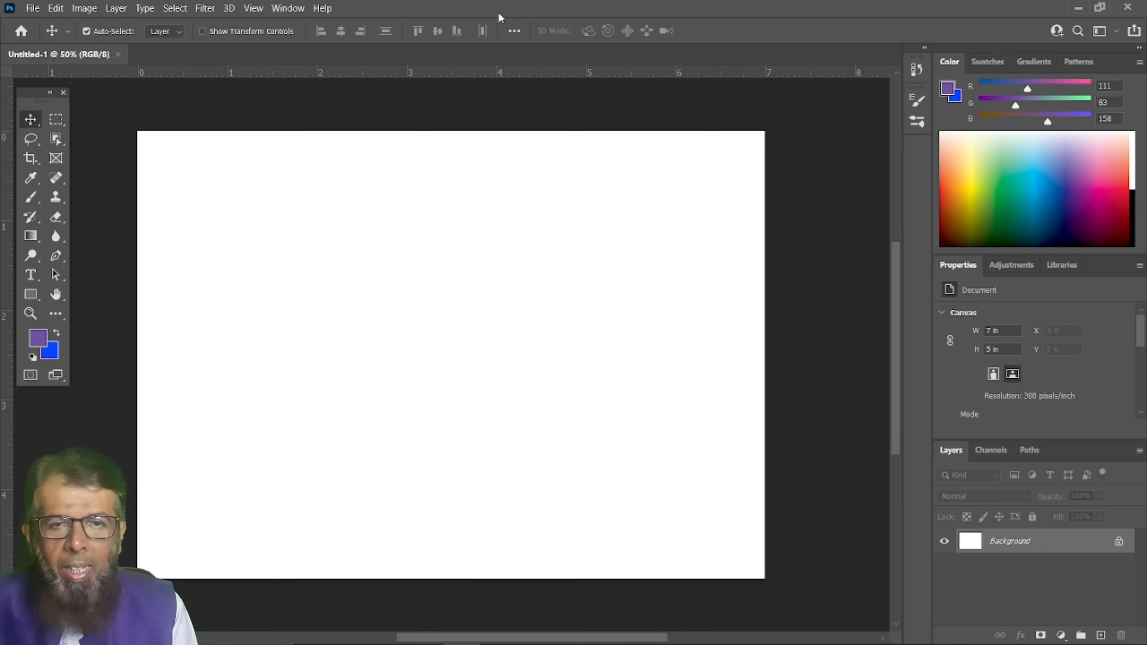
key(ctrl)
key(ctrl+apostrophe)
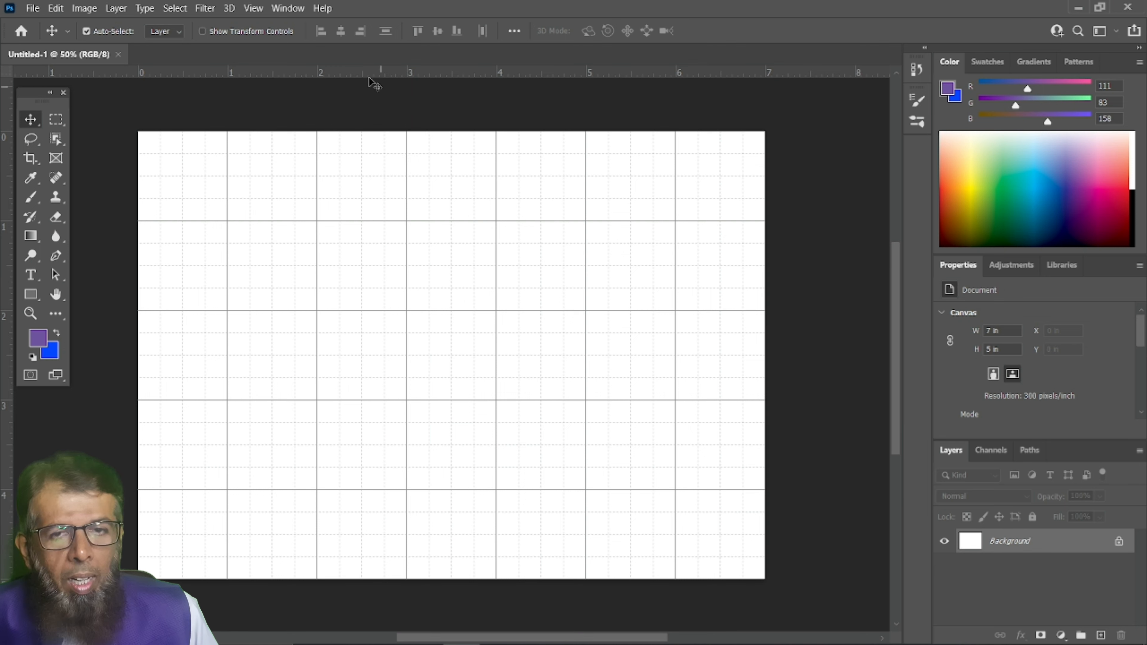
Add a new vertical guide at position 50% of the canvas.
click(253, 8)
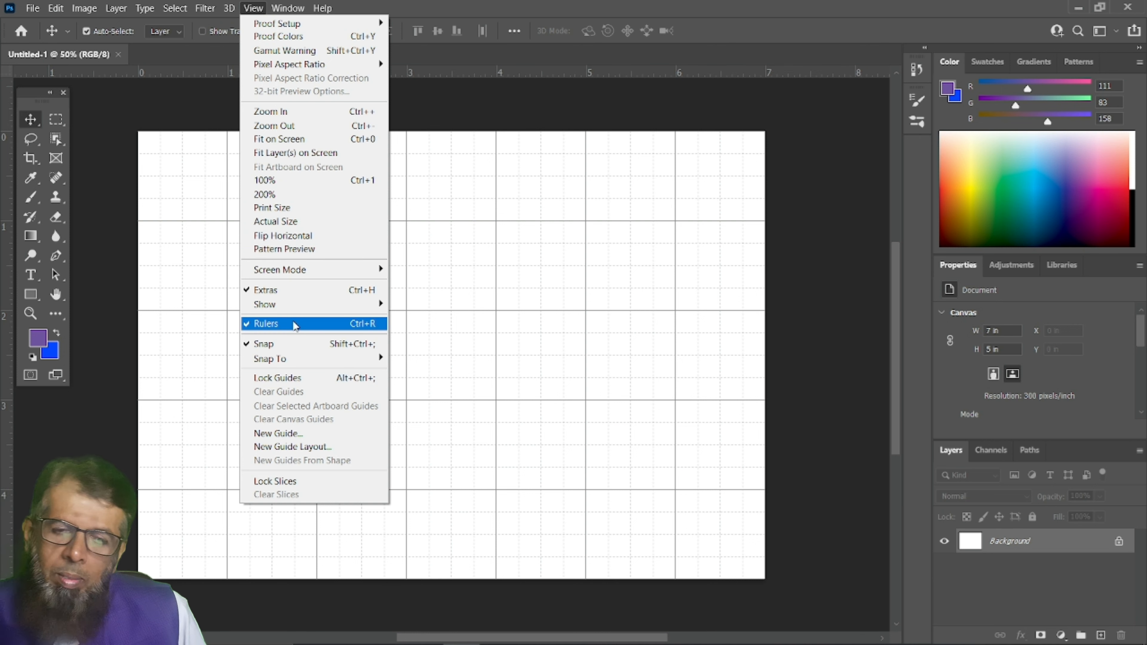
mouse_move(293, 305)
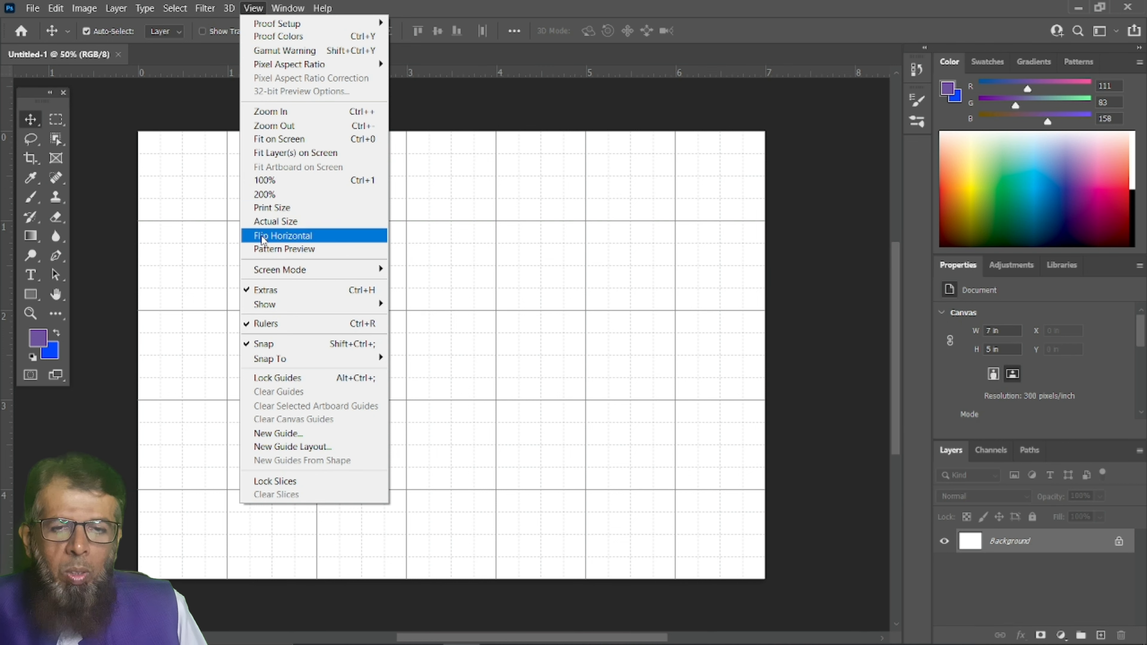
click(310, 435)
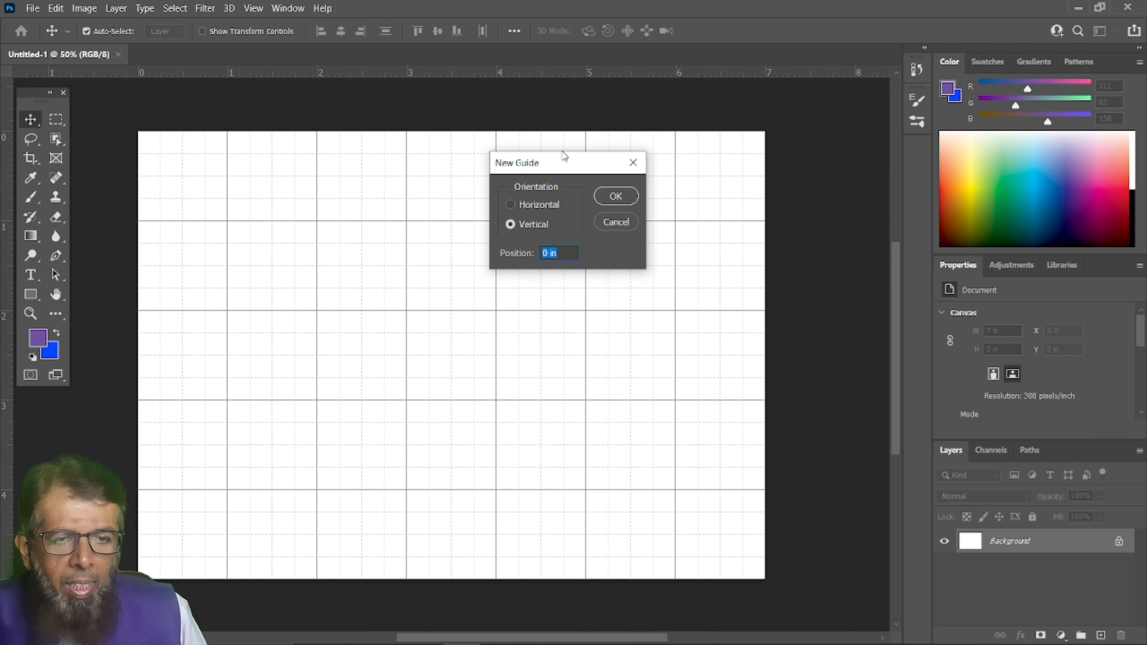
drag(561, 161, 427, 340)
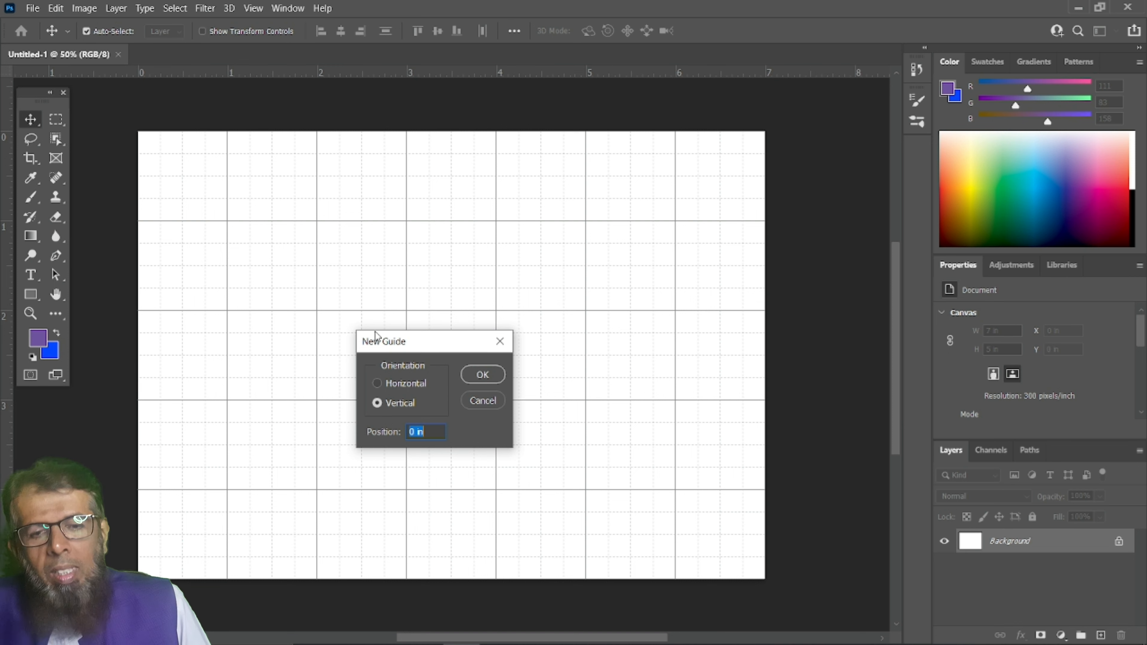
drag(410, 346, 568, 260)
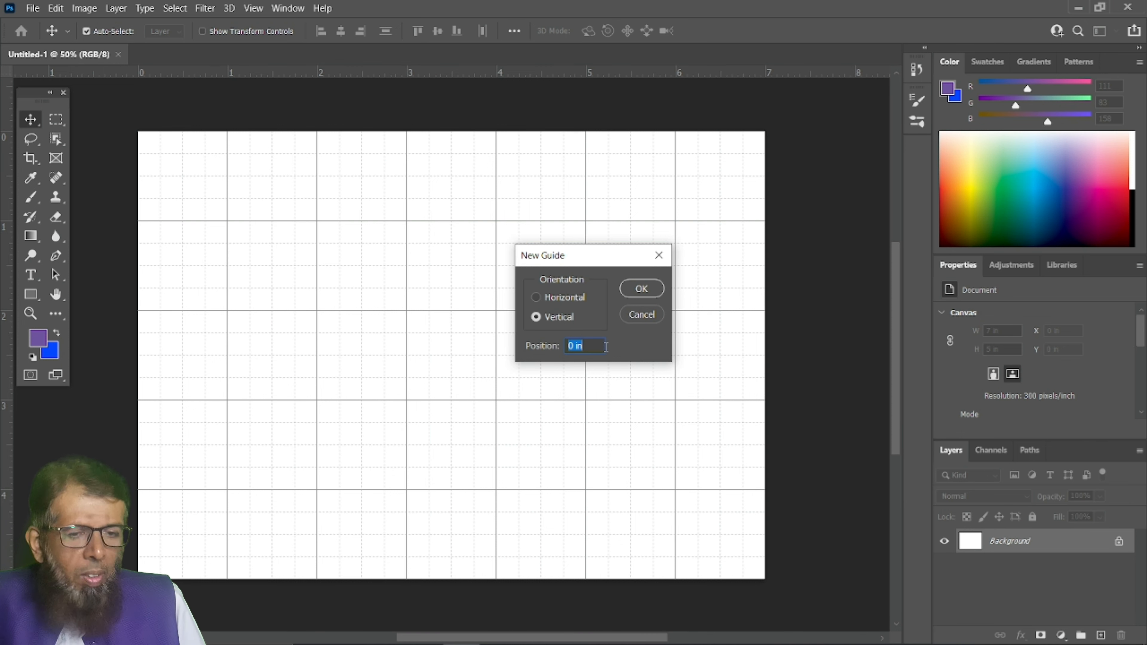
click(596, 342)
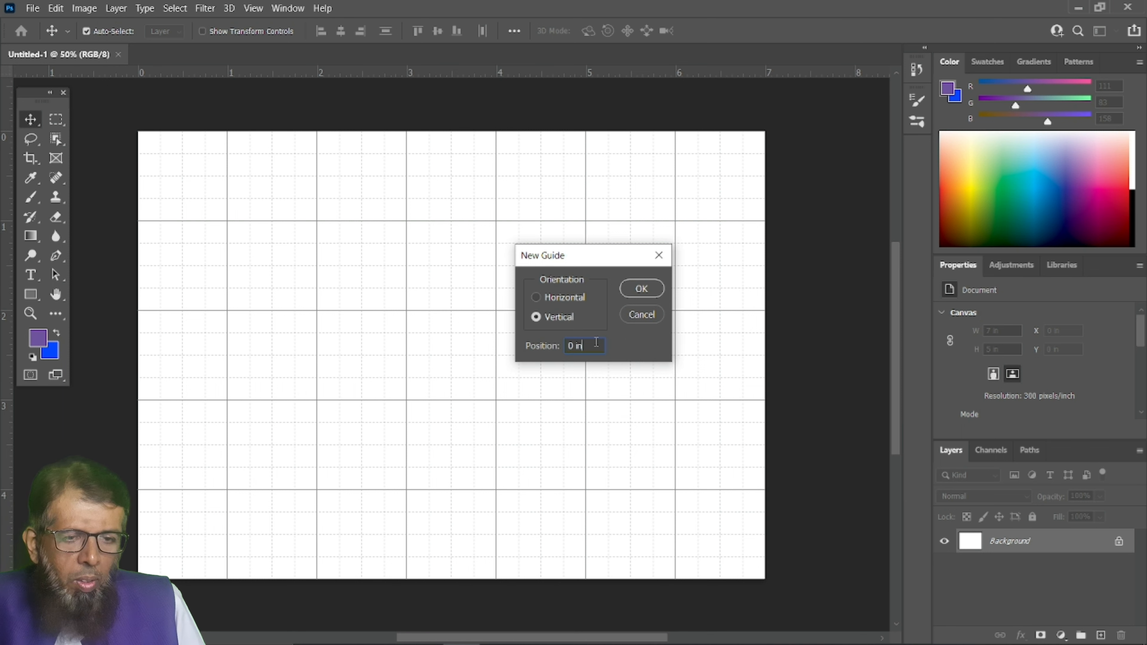
key(ctrl+a)
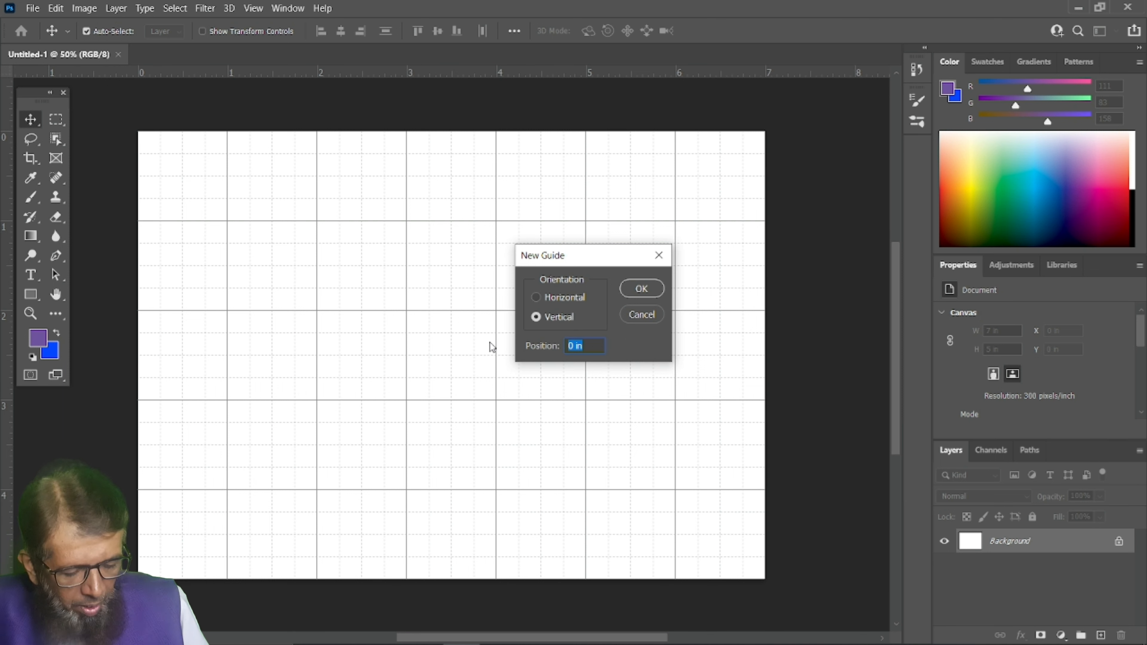
text(5)
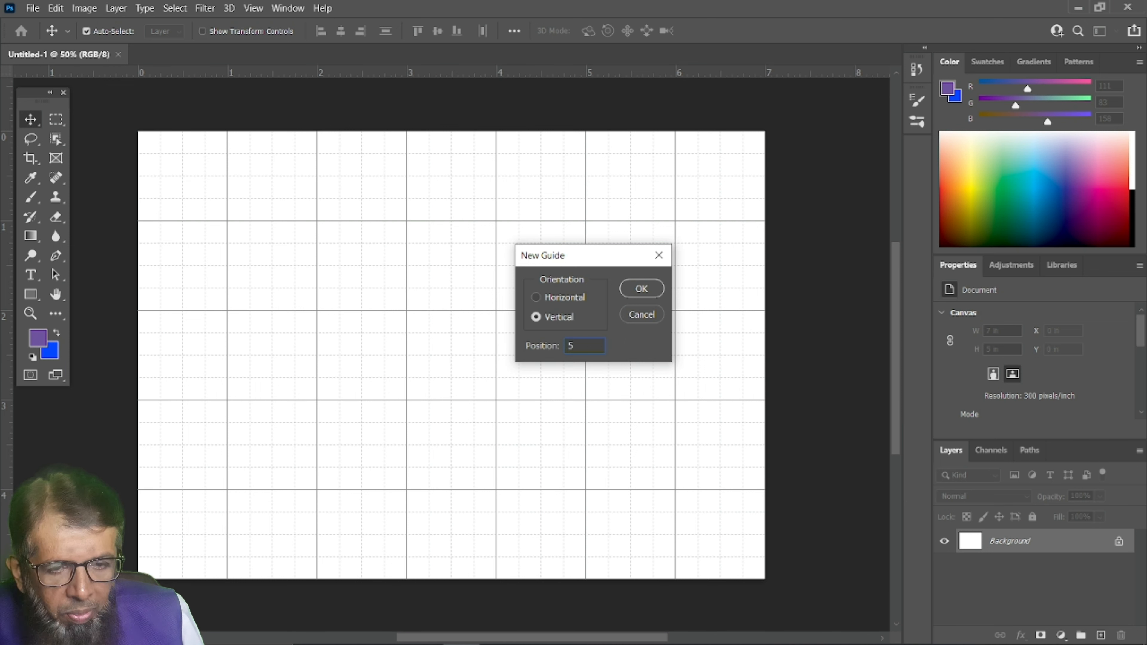
text(0)
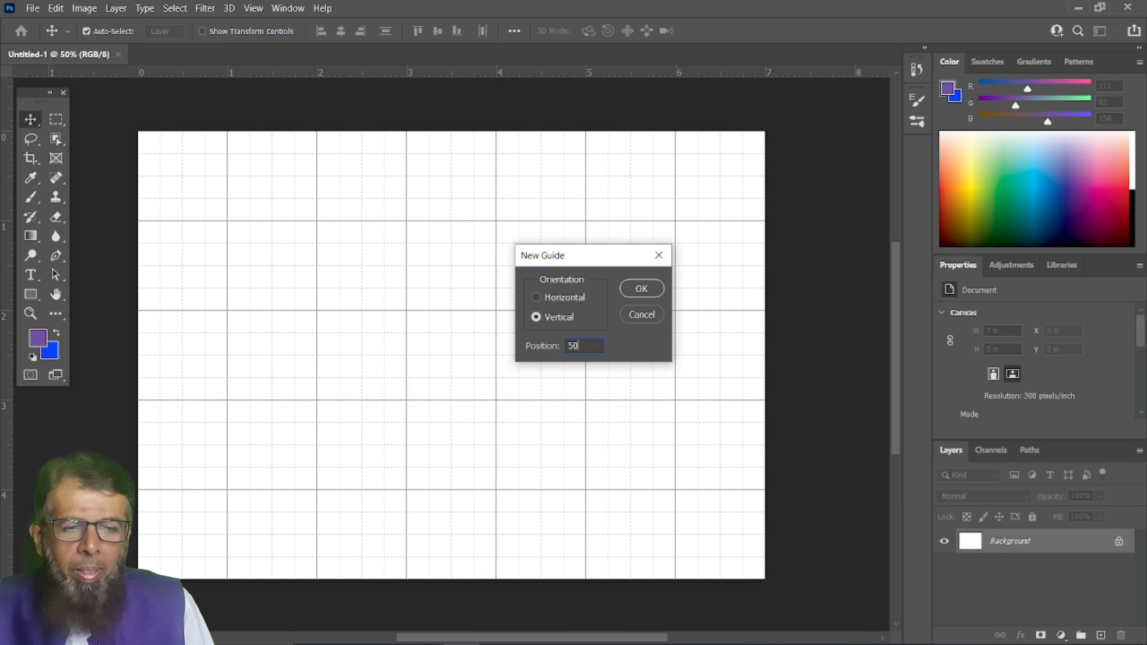
text(%)
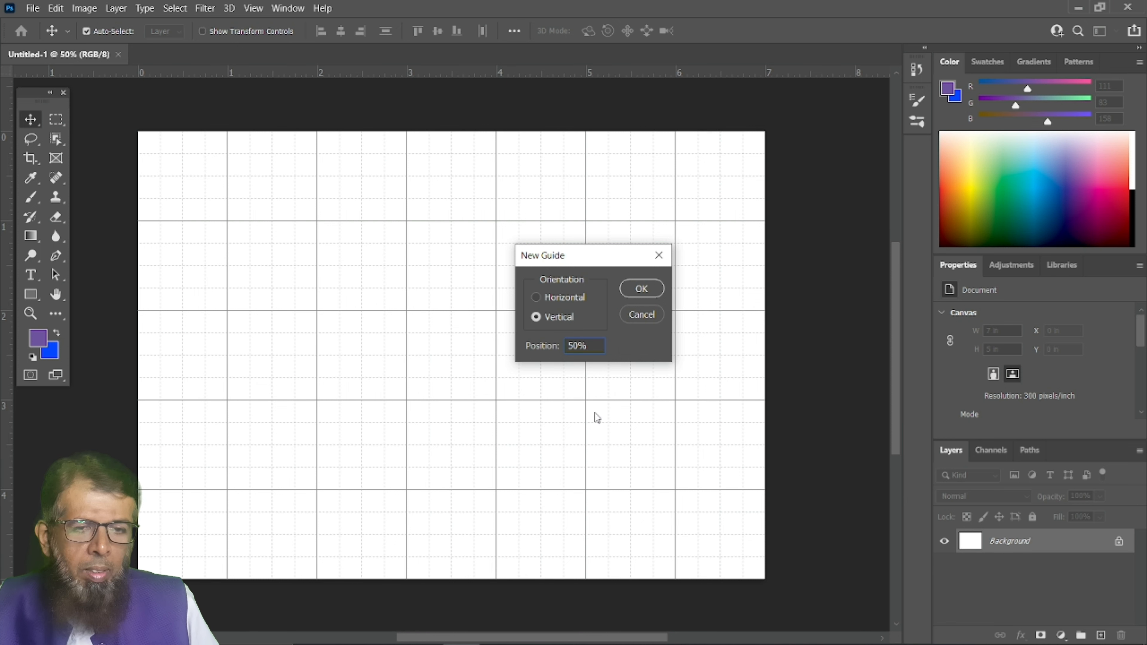
click(648, 288)
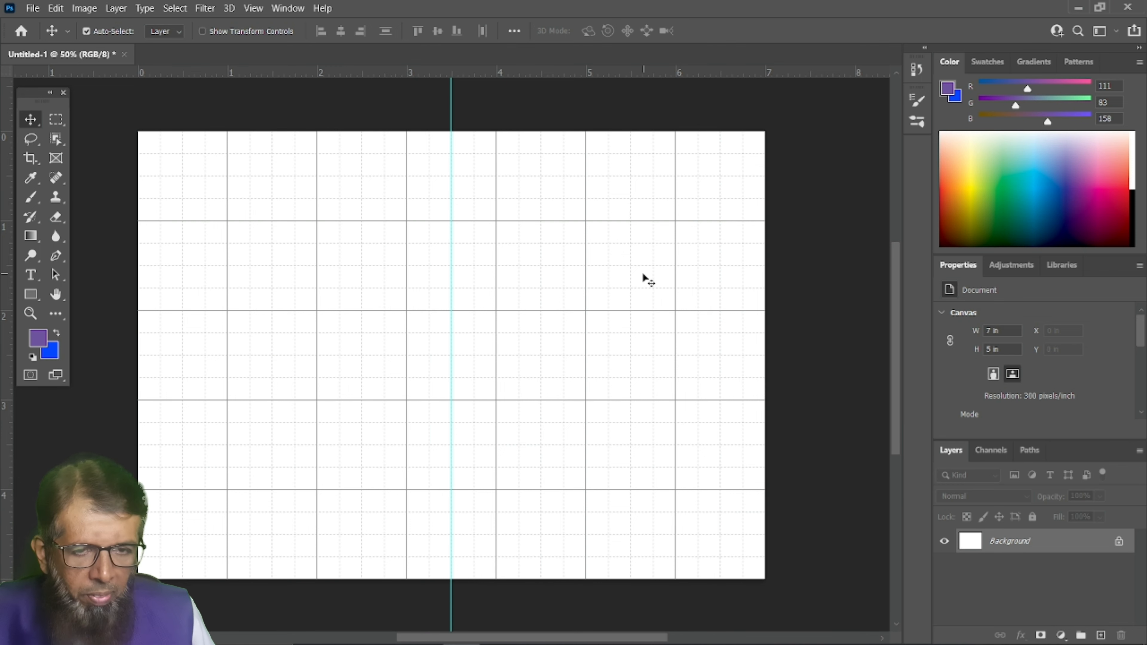
Add a new horizontal guide at position 50% of the canvas.
click(253, 8)
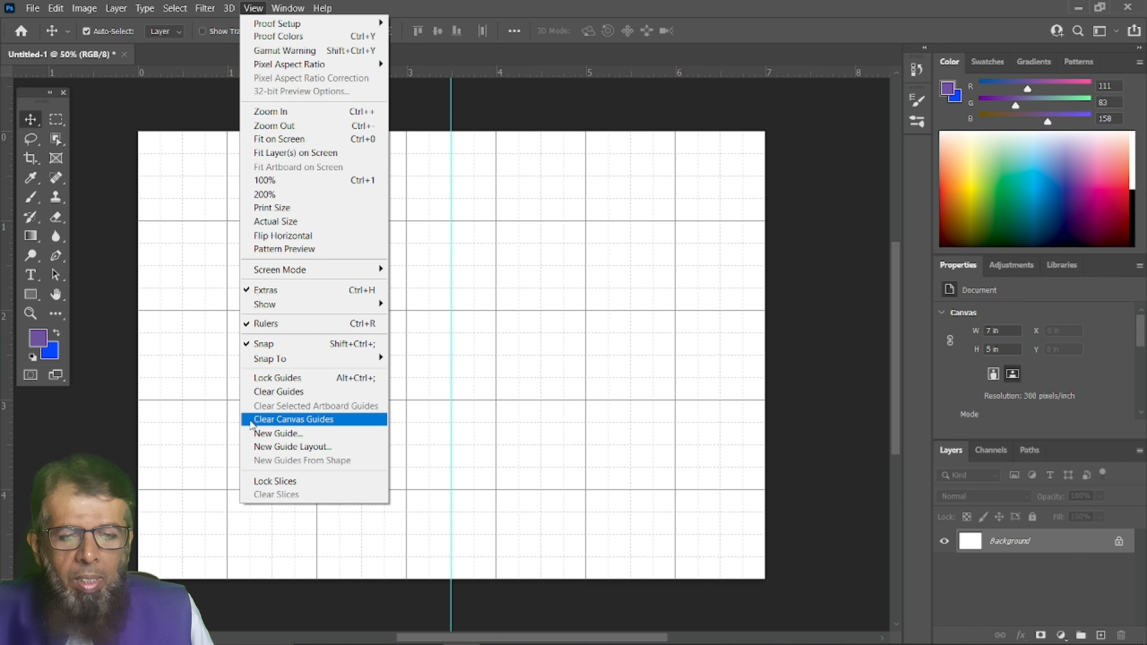
click(271, 433)
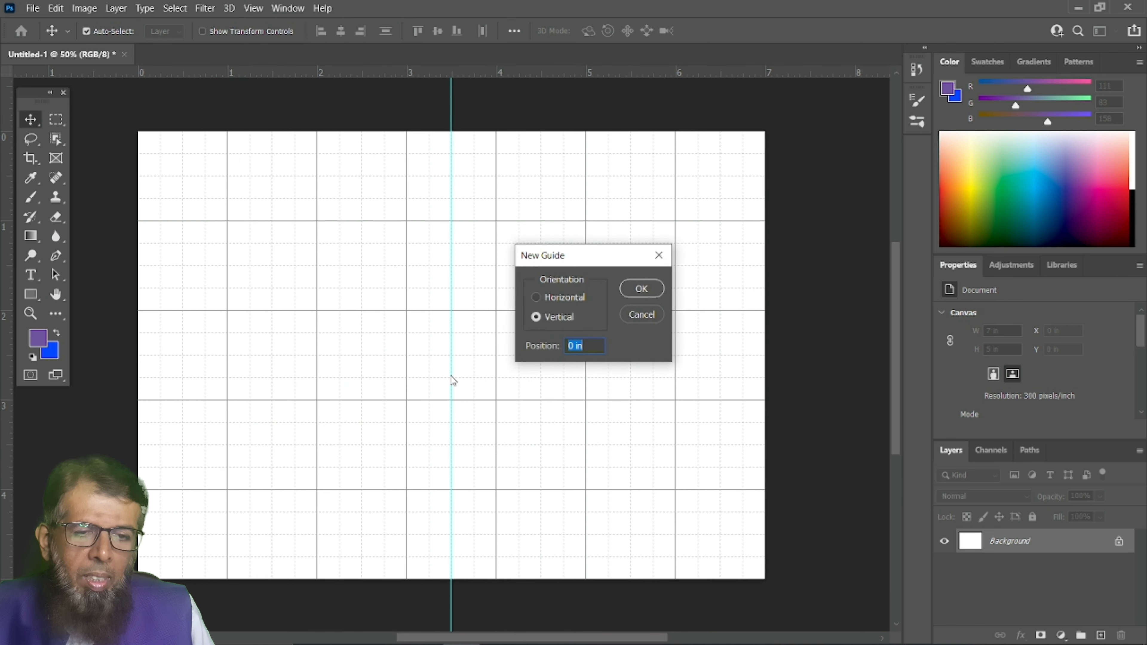
click(561, 301)
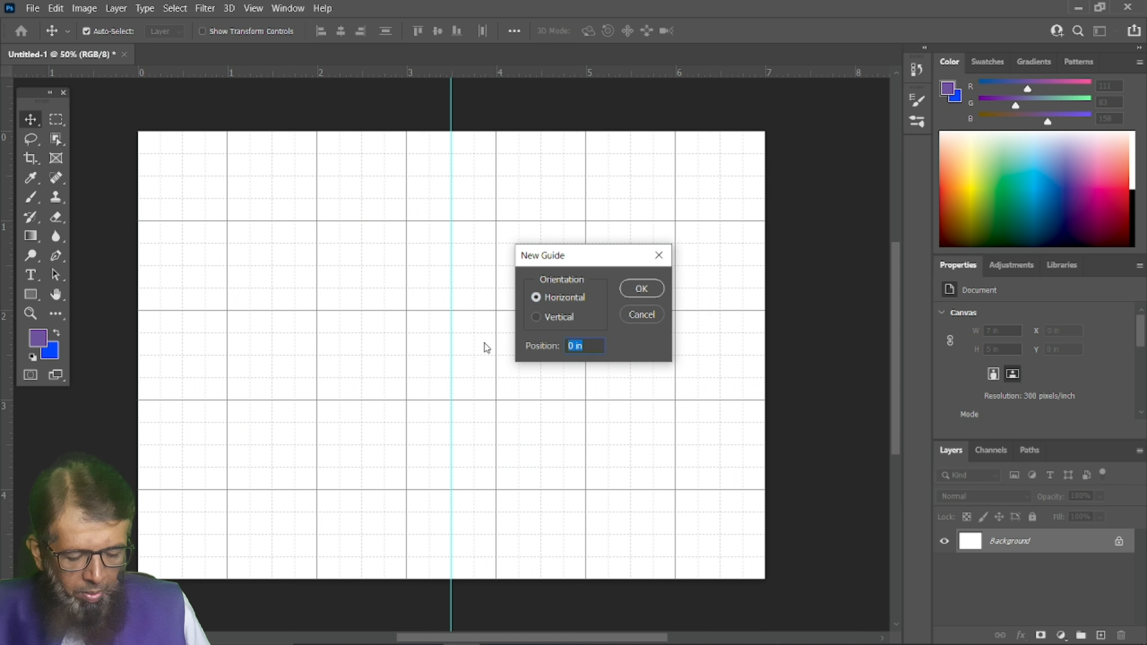
text(50)
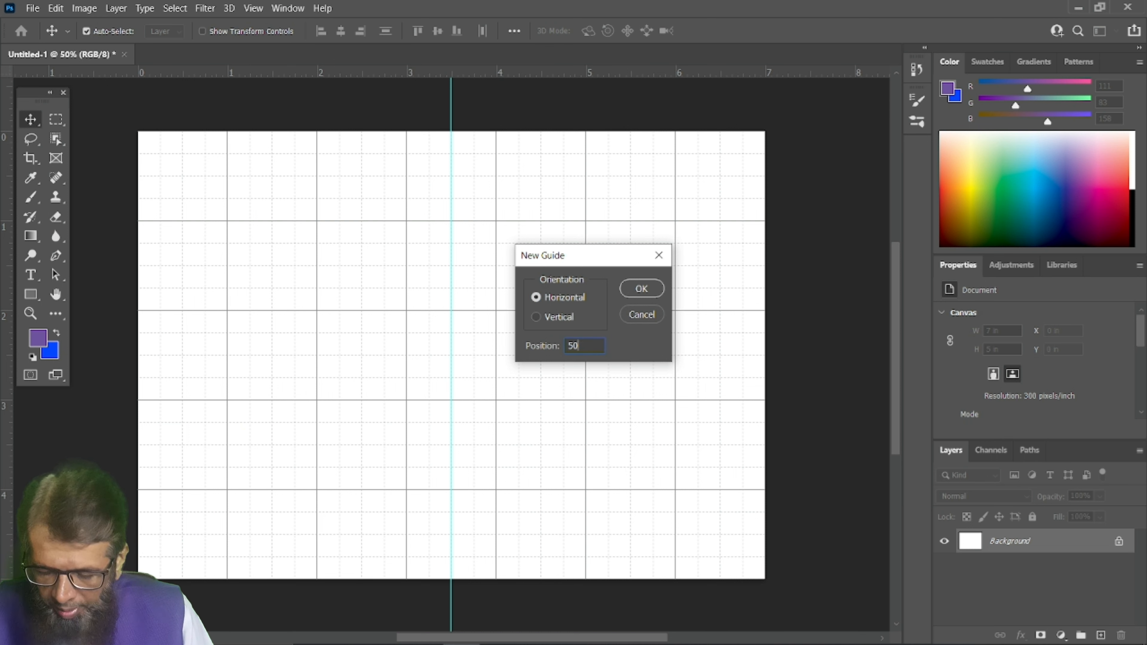
text(%)
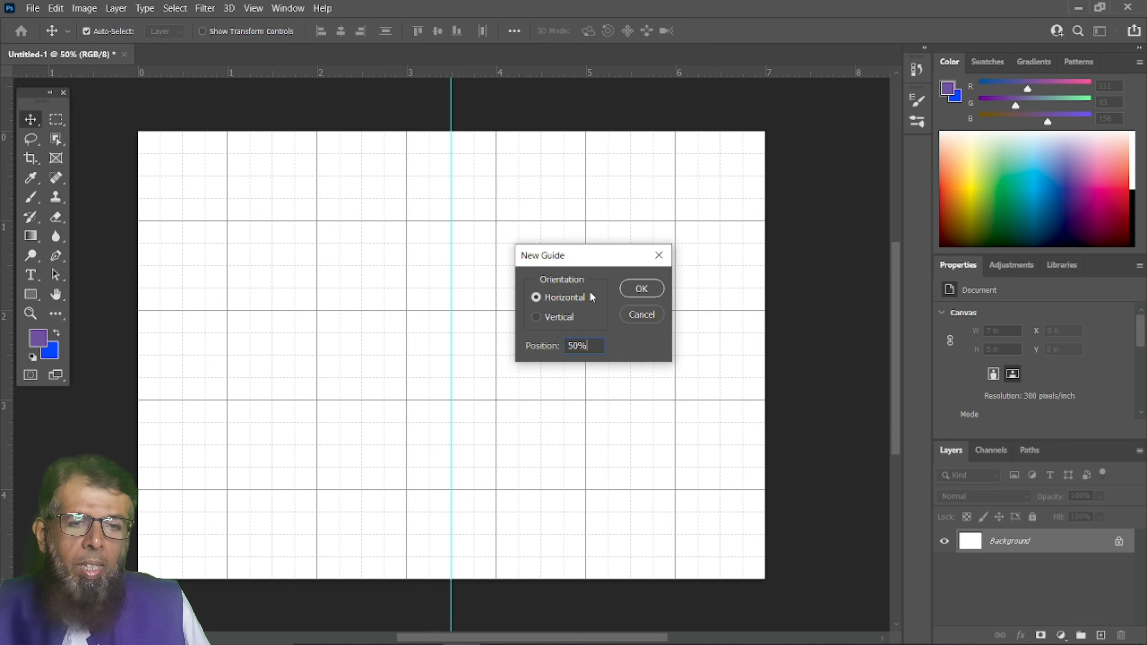
click(640, 289)
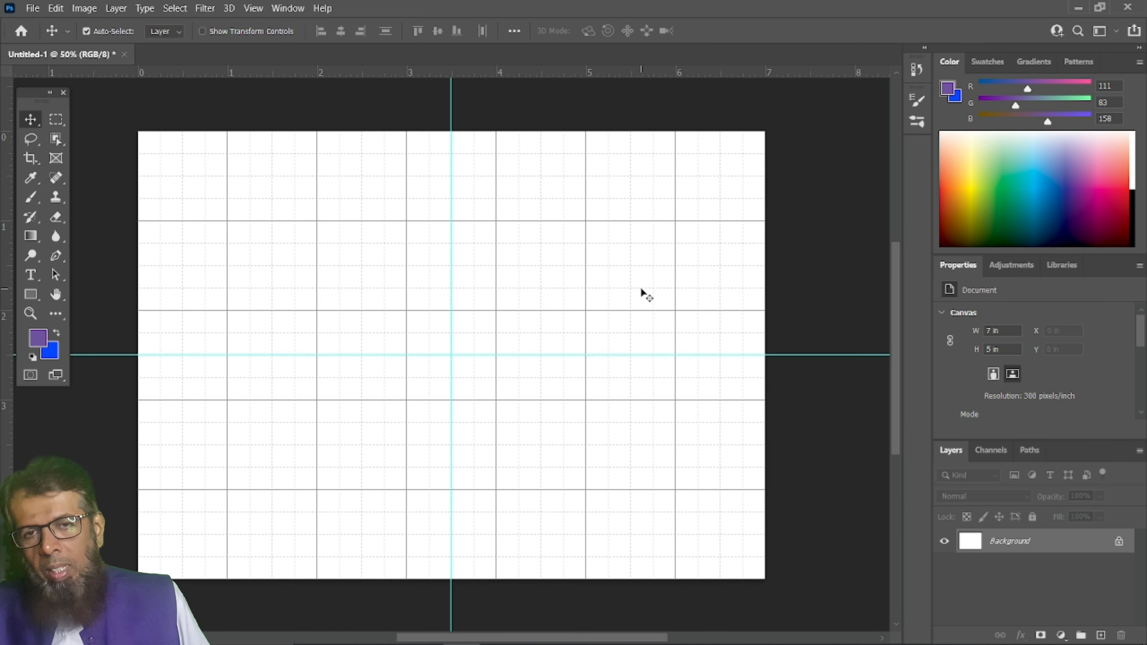
Hide the grid on the canvas while keeping the guides visible.
click(261, 14)
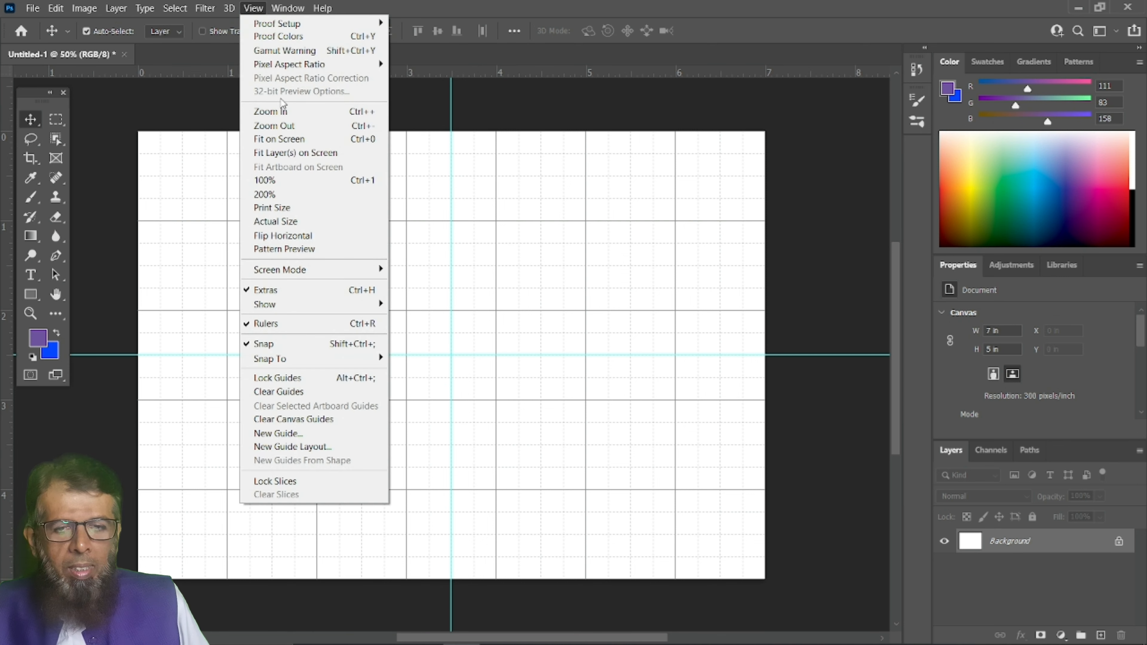
mouse_move(334, 304)
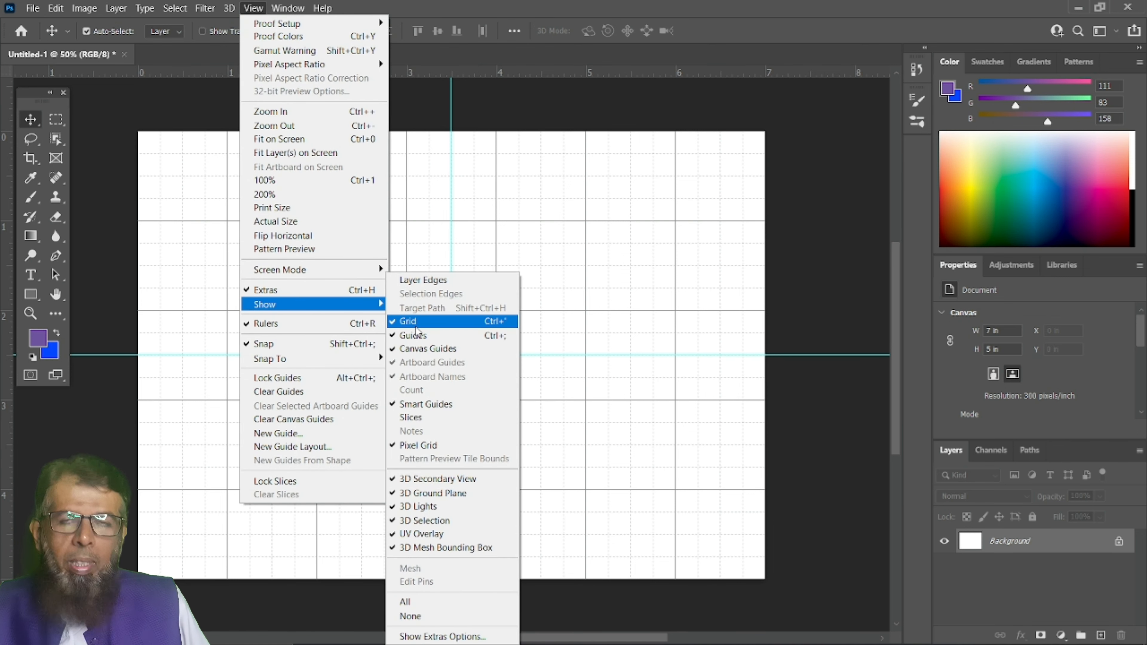
click(429, 326)
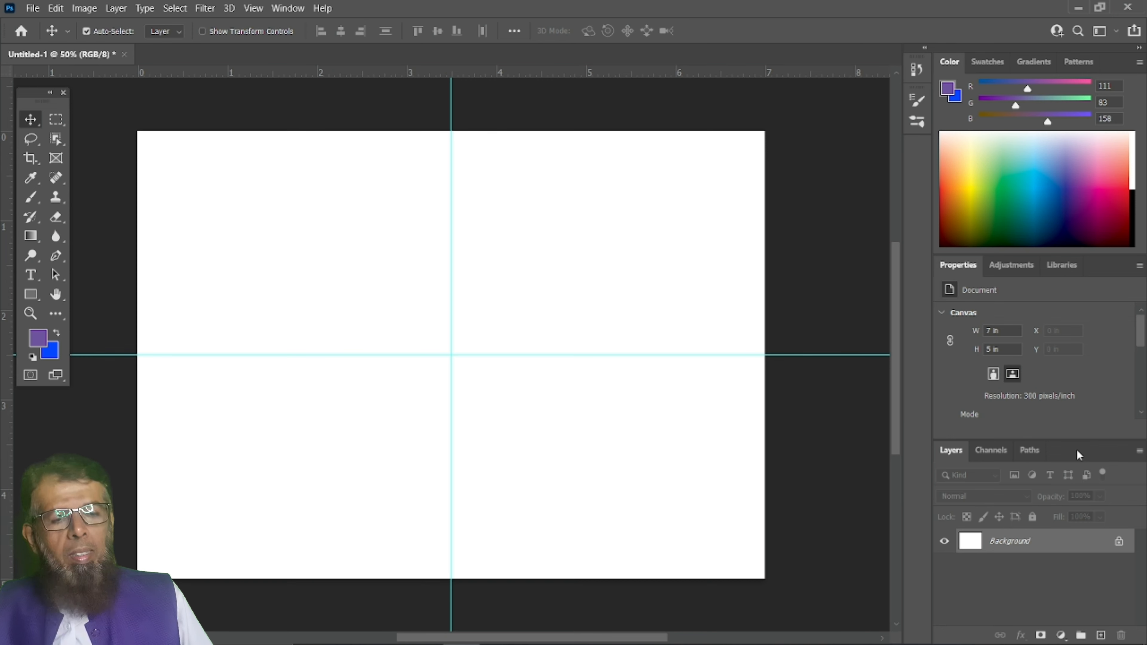
Undock the Layers group and the Color column, then separate the Properties group so each floats over the workspace.
drag(1076, 449, 637, 262)
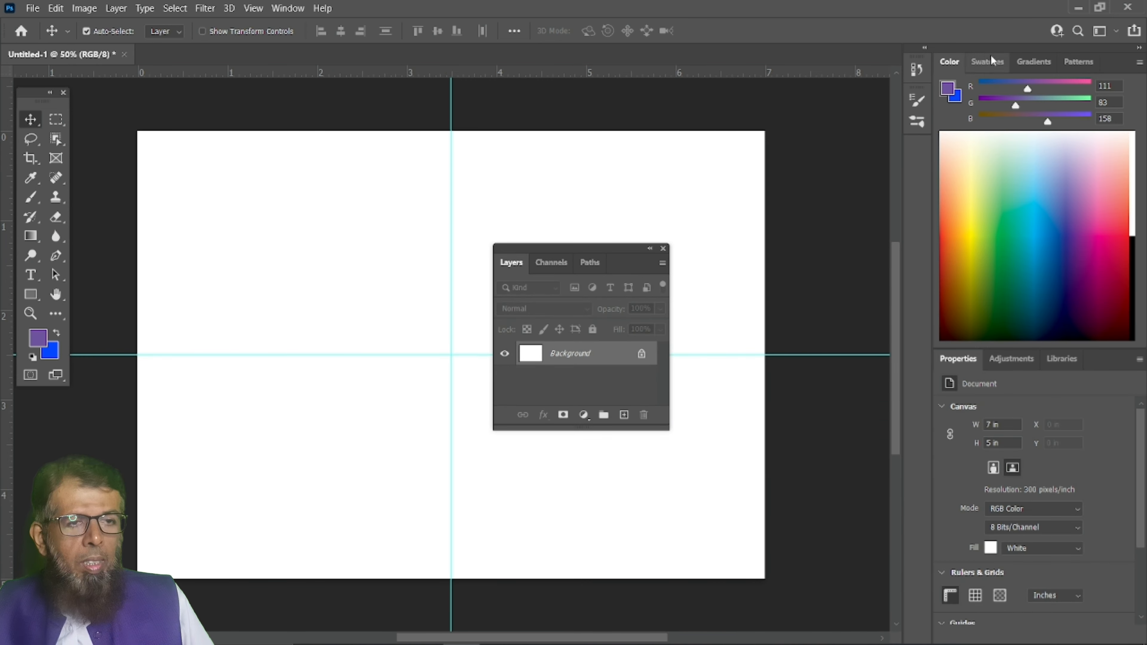
drag(1001, 49, 916, 93)
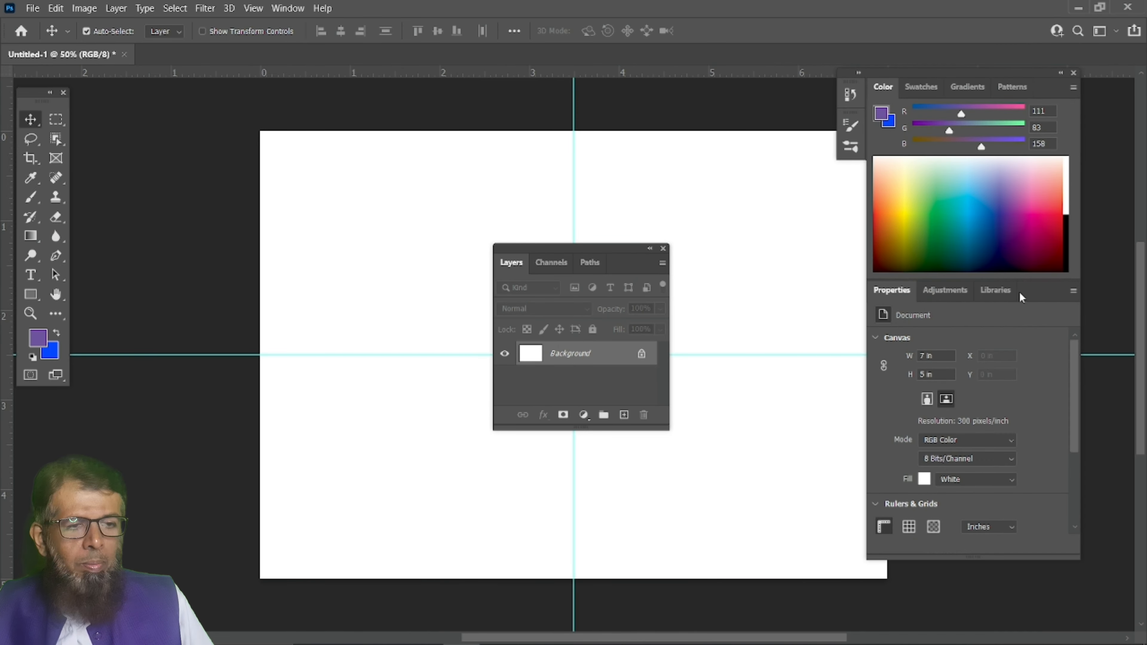
drag(1027, 291, 799, 236)
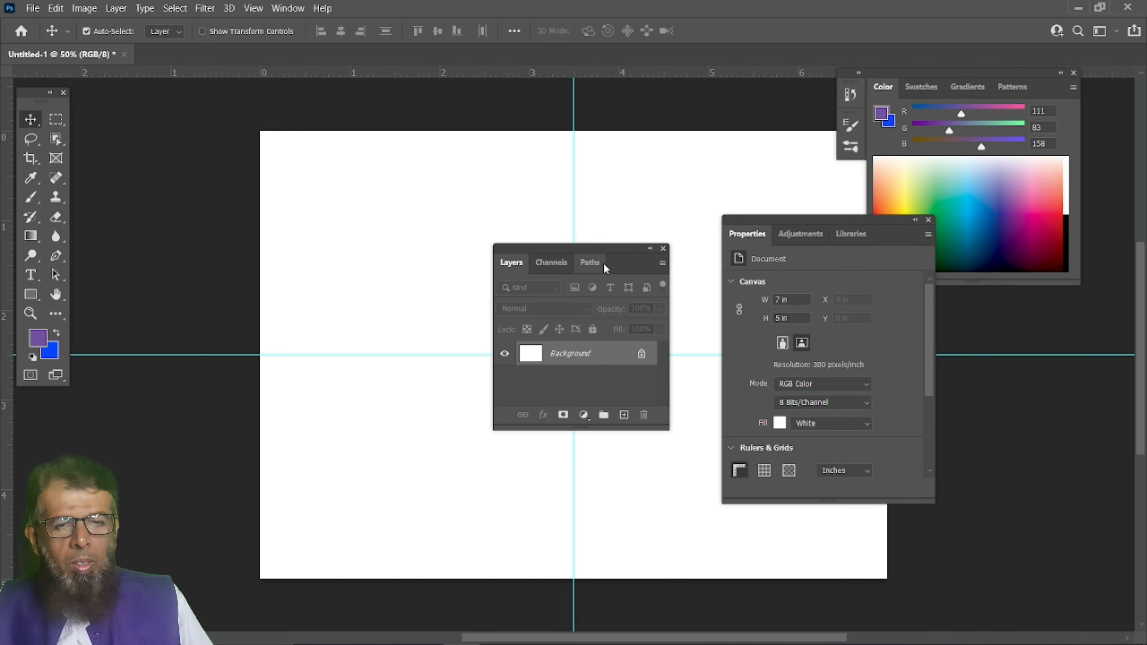
drag(587, 254, 504, 260)
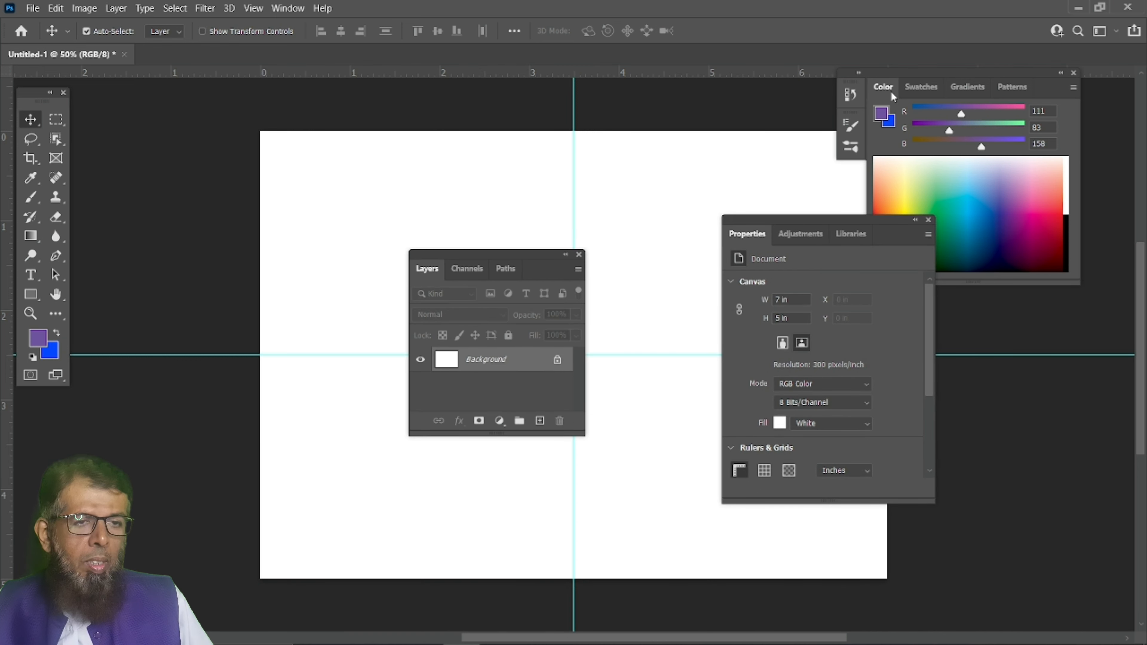
Arrange the floating panels: Color alone below the toolbox, Layers beside the toolbox, and Properties below the Swatches, Gradients and Patterns group.
drag(891, 74, 36, 437)
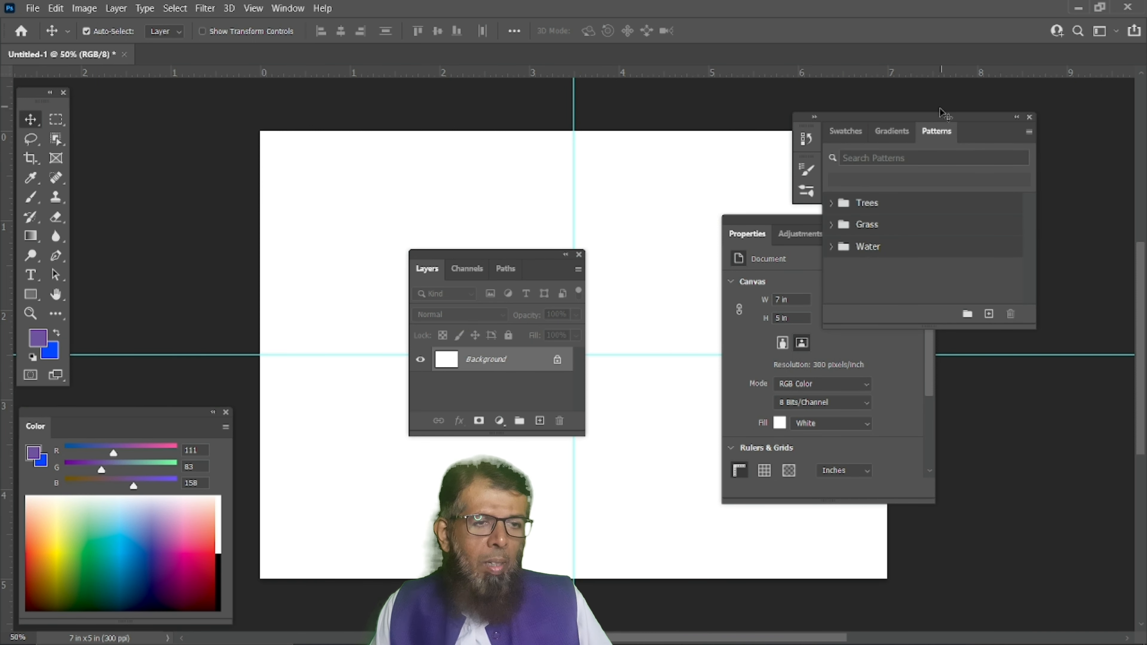
drag(939, 121, 1050, 101)
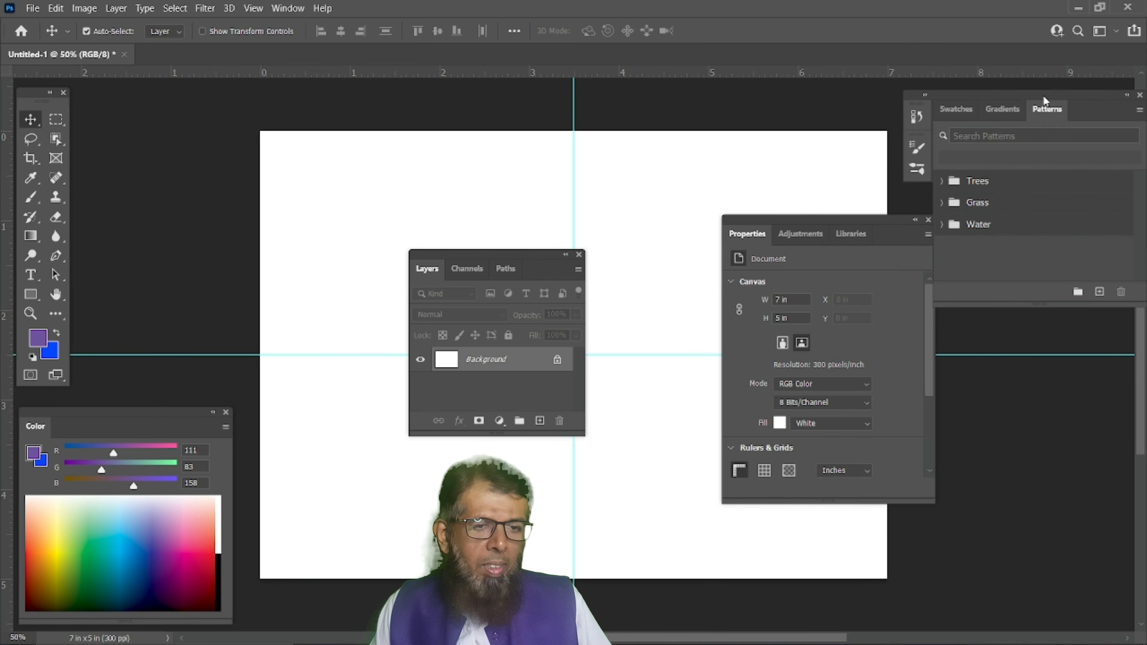
drag(455, 254, 131, 104)
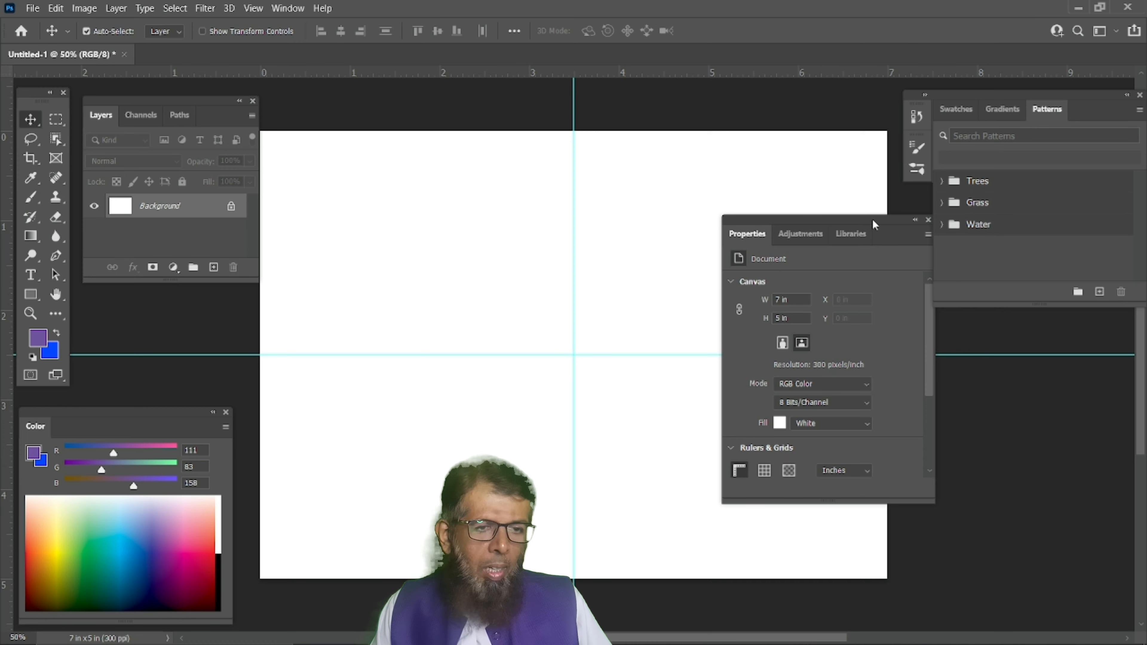
drag(868, 223, 1061, 339)
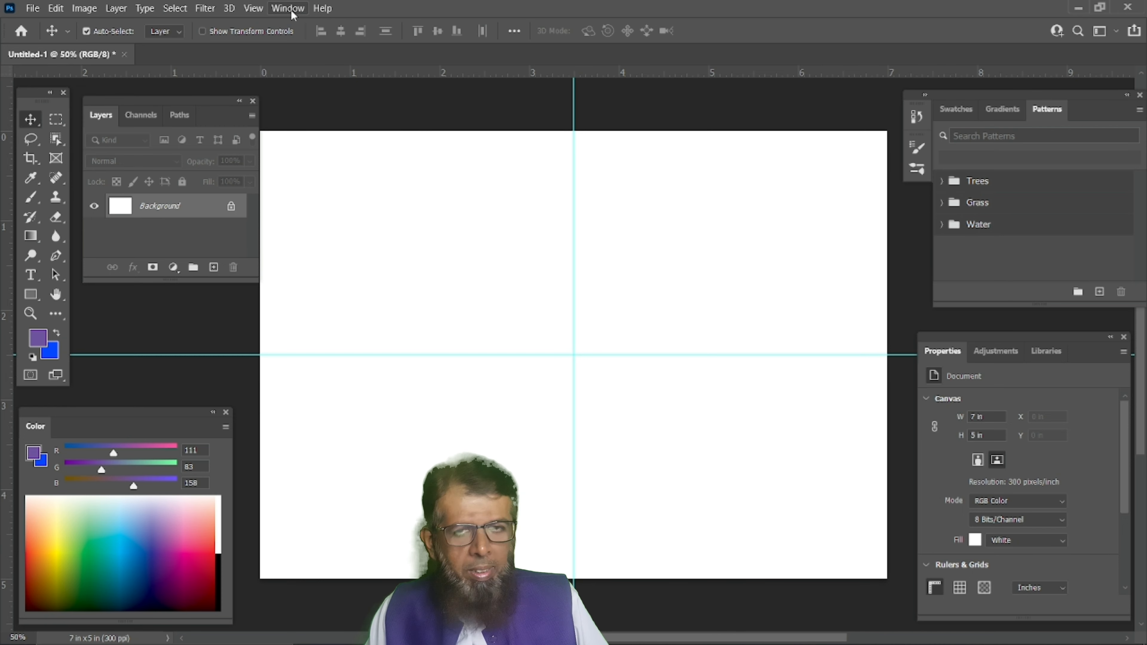
Save the current panel layout as a new workspace named My Workspace, without capturing keyboard shortcuts, menus or toolbar.
click(276, 17)
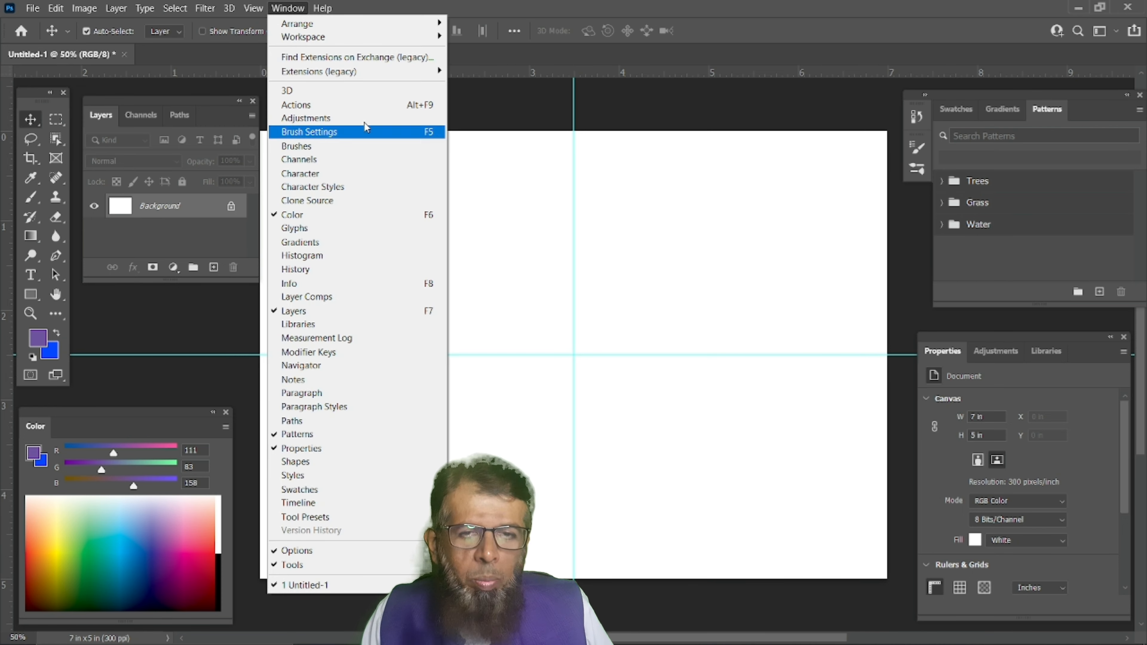
mouse_move(391, 37)
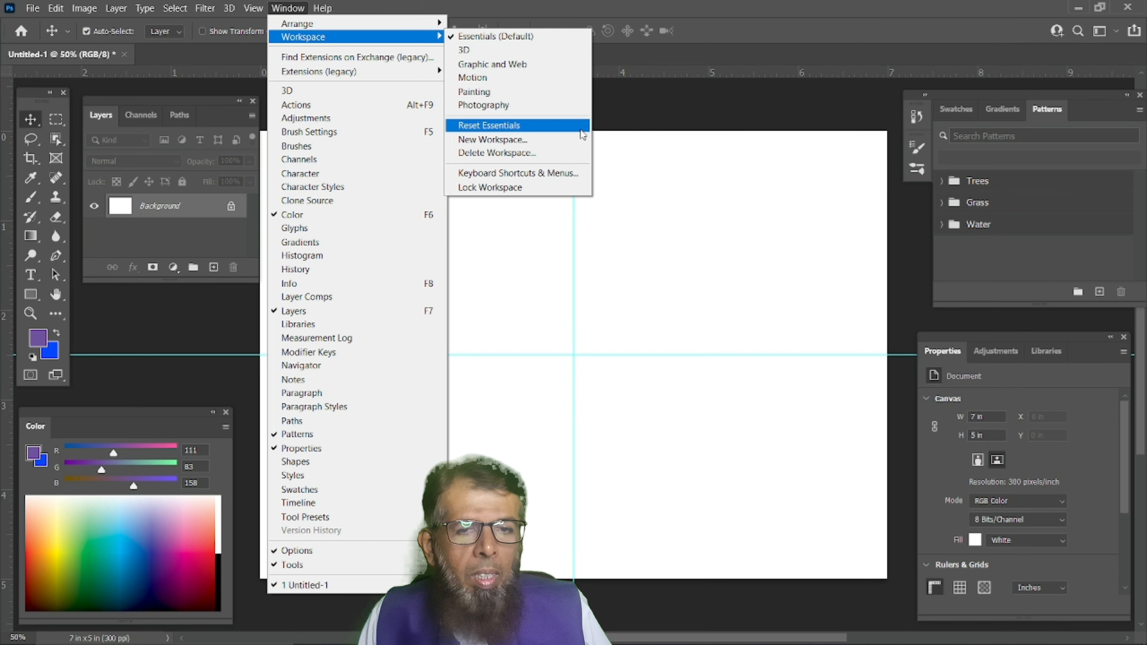
click(560, 140)
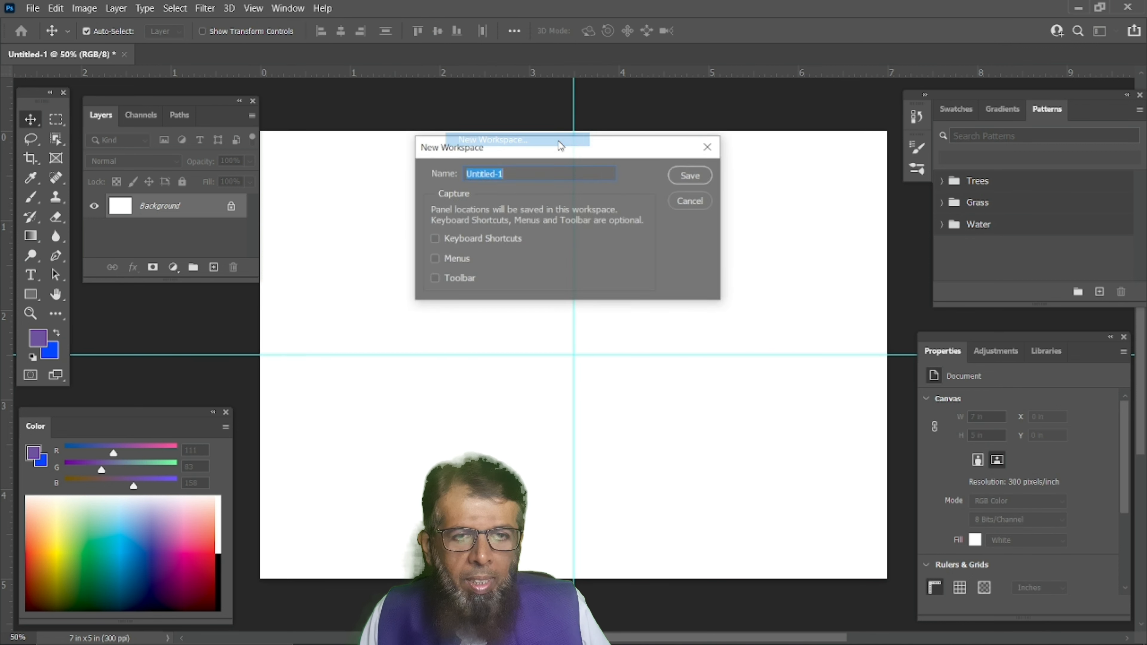
drag(552, 157, 516, 232)
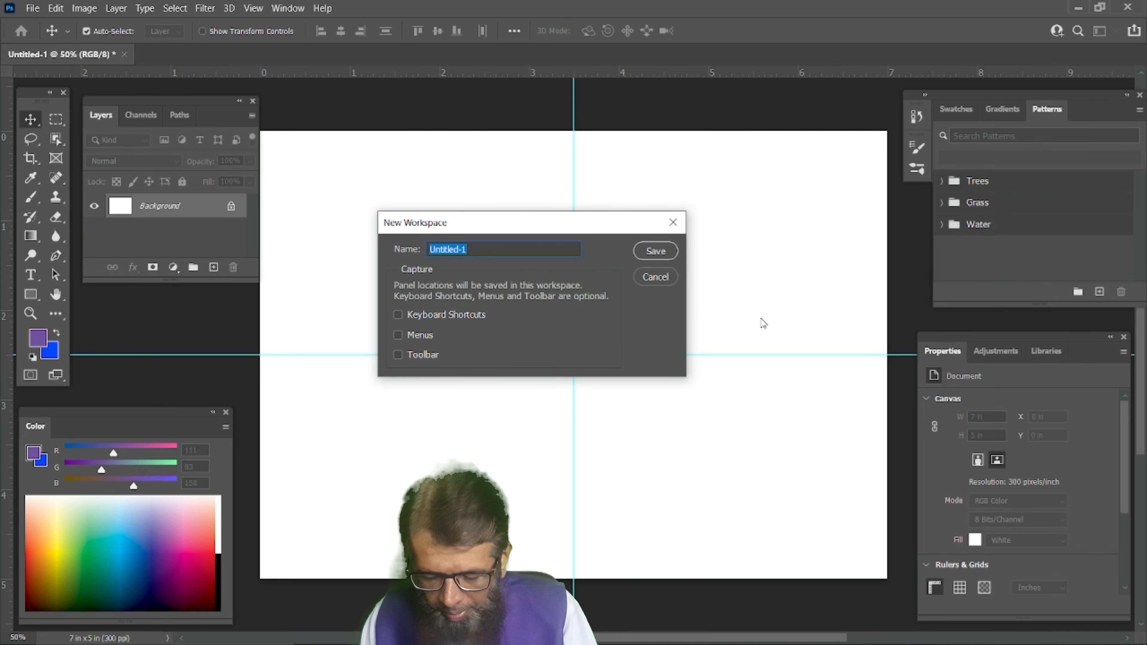
text(My W)
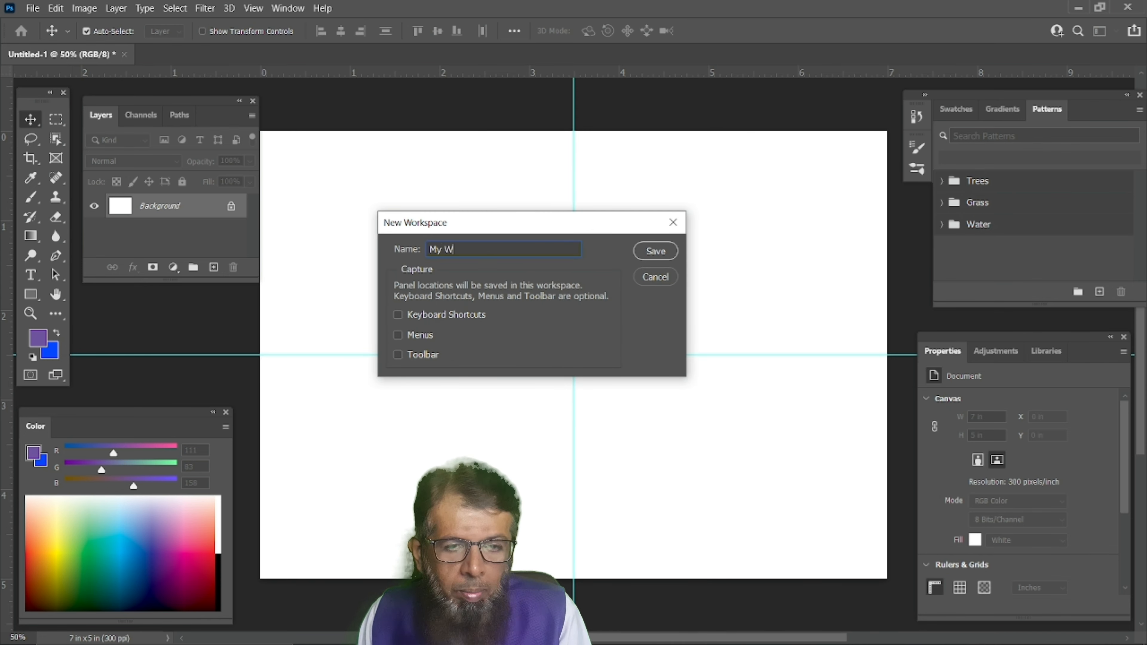
text(orkspa)
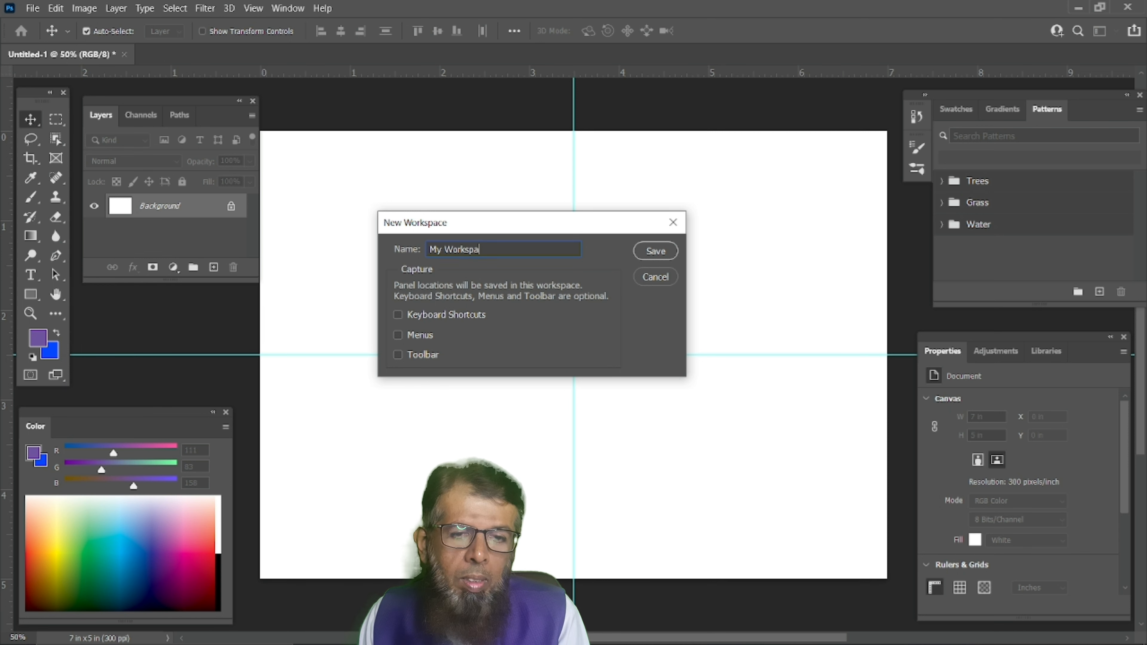
text(ce)
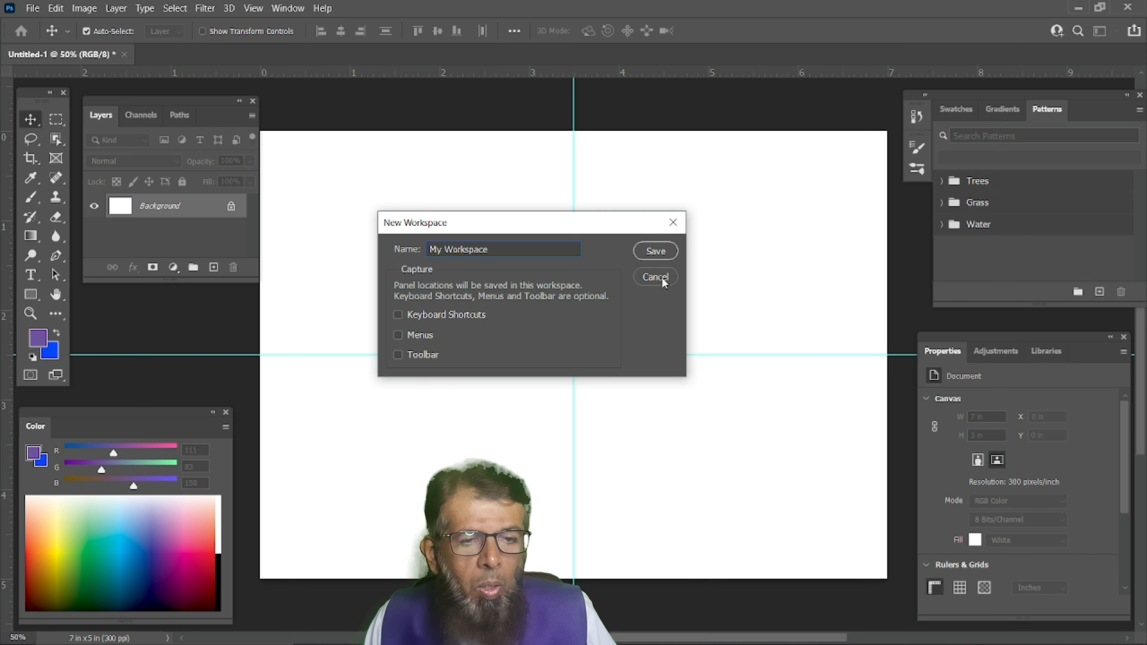
click(655, 251)
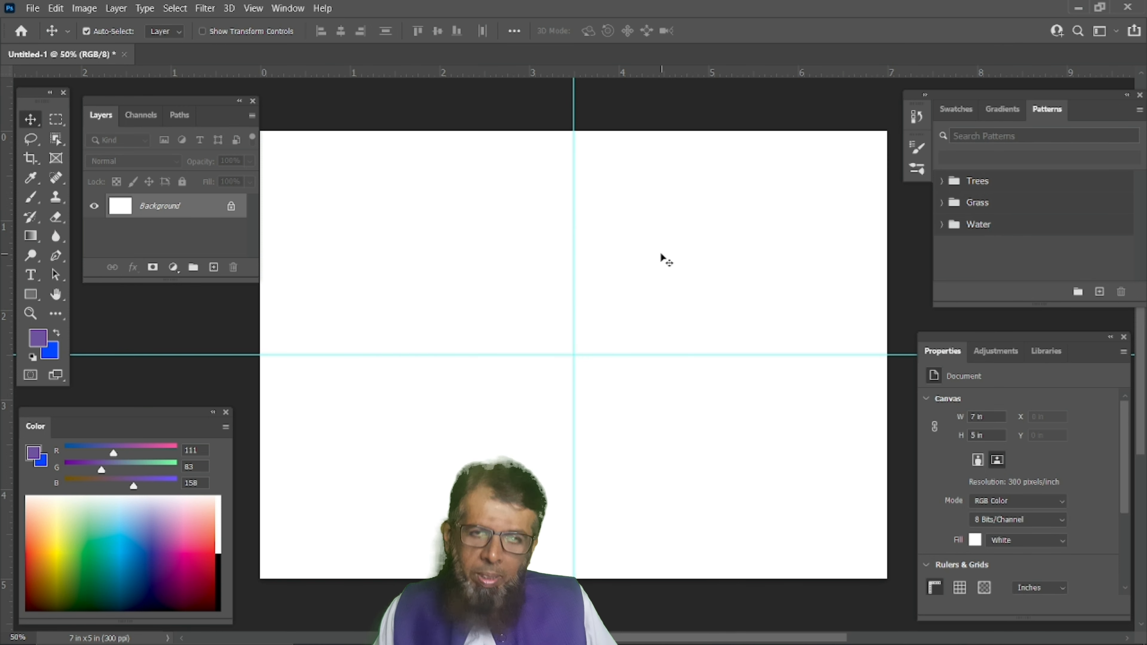
Switch to the Essentials (Default) workspace and reset it to its original panel layout.
click(288, 8)
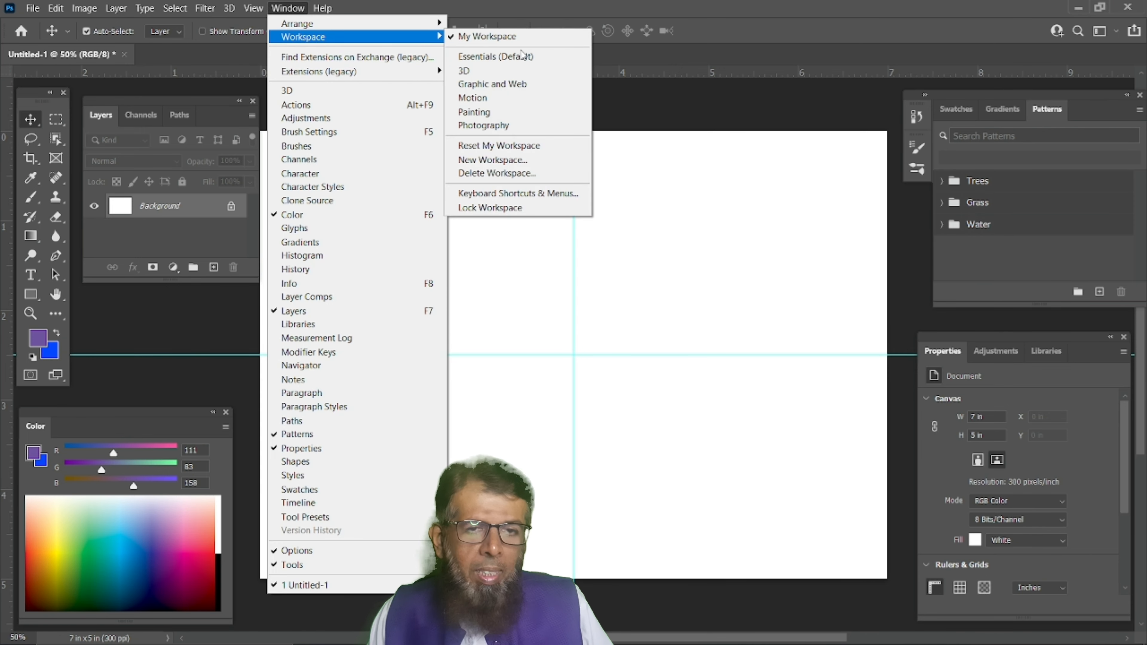
click(566, 58)
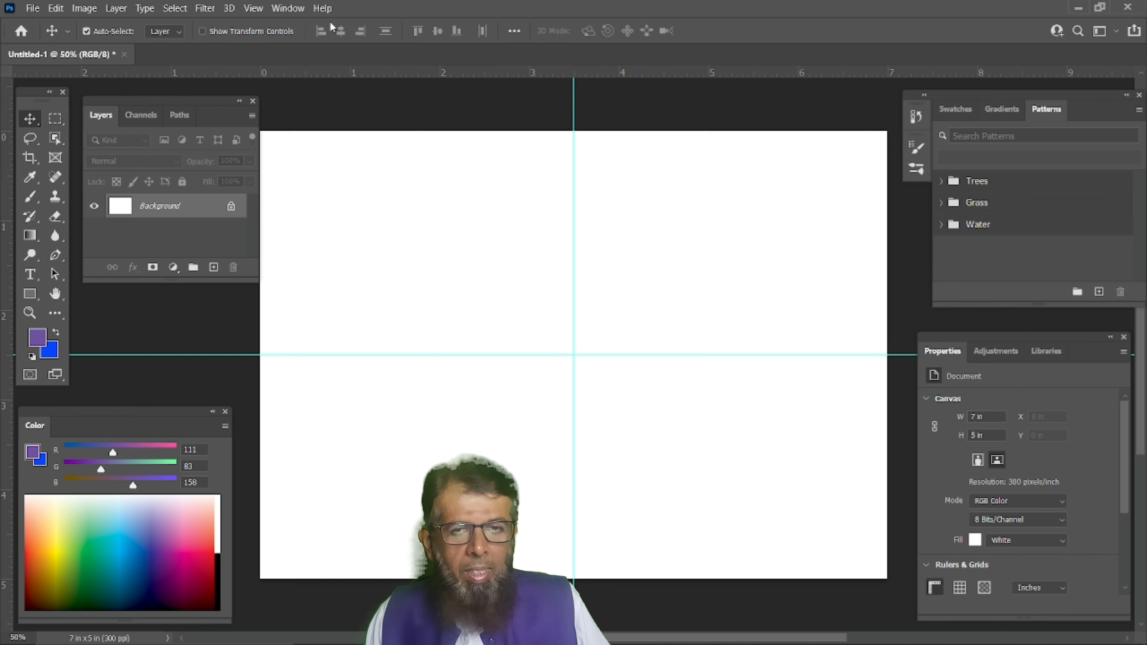
click(293, 9)
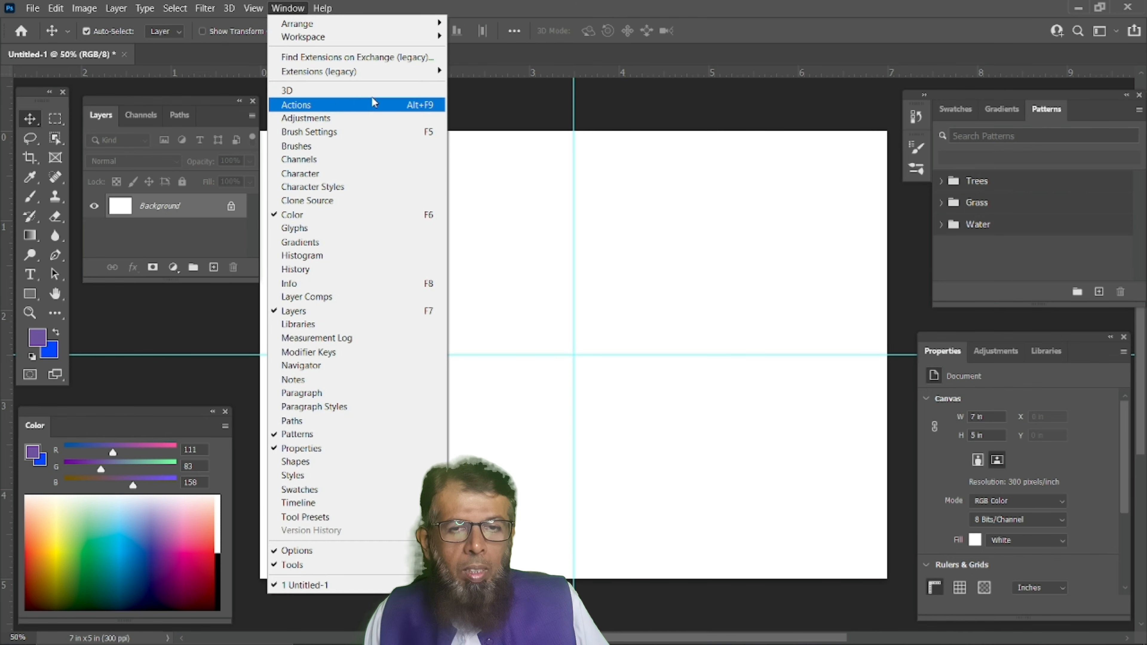
mouse_move(388, 46)
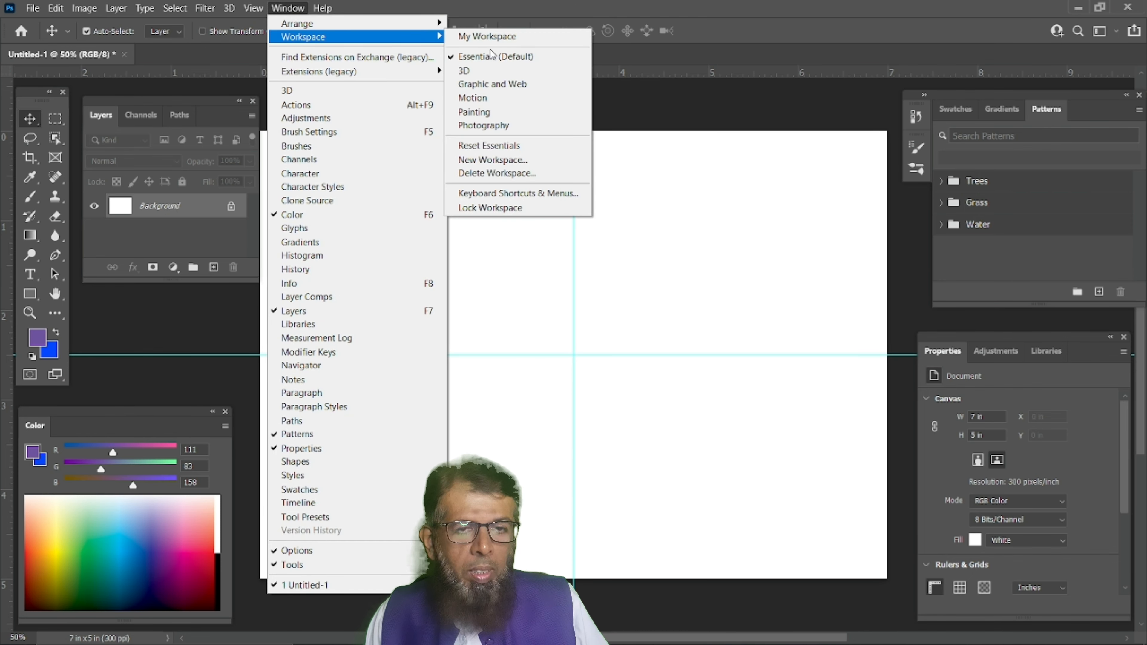
click(518, 145)
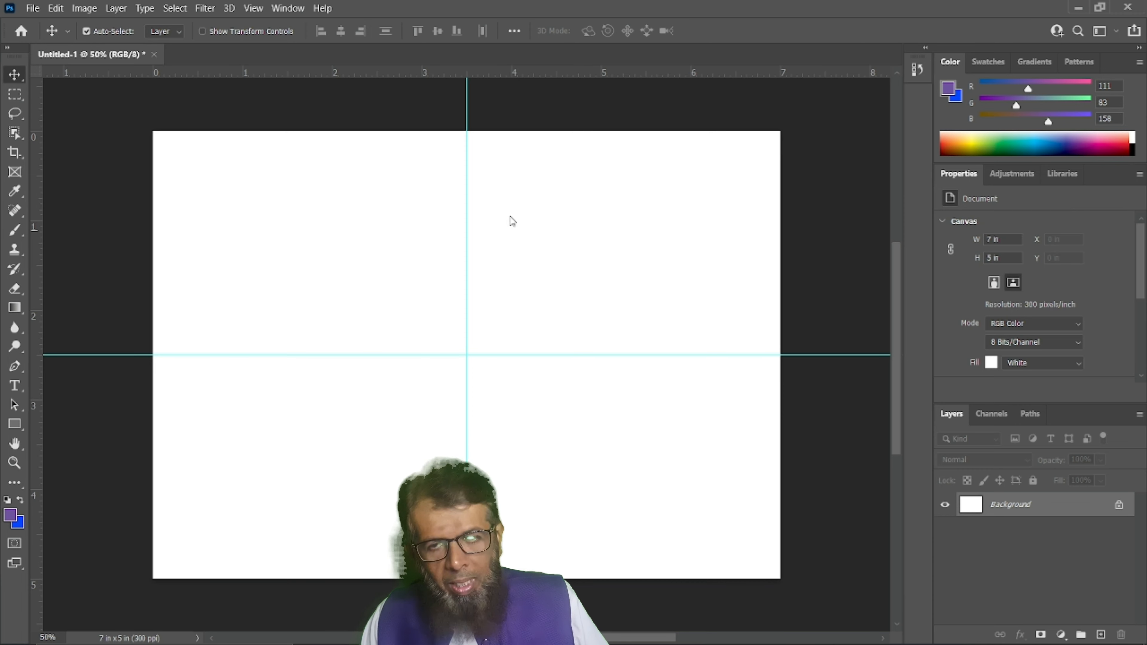
Load the saved My Workspace panel layout.
click(296, 13)
mouse_move(294, 41)
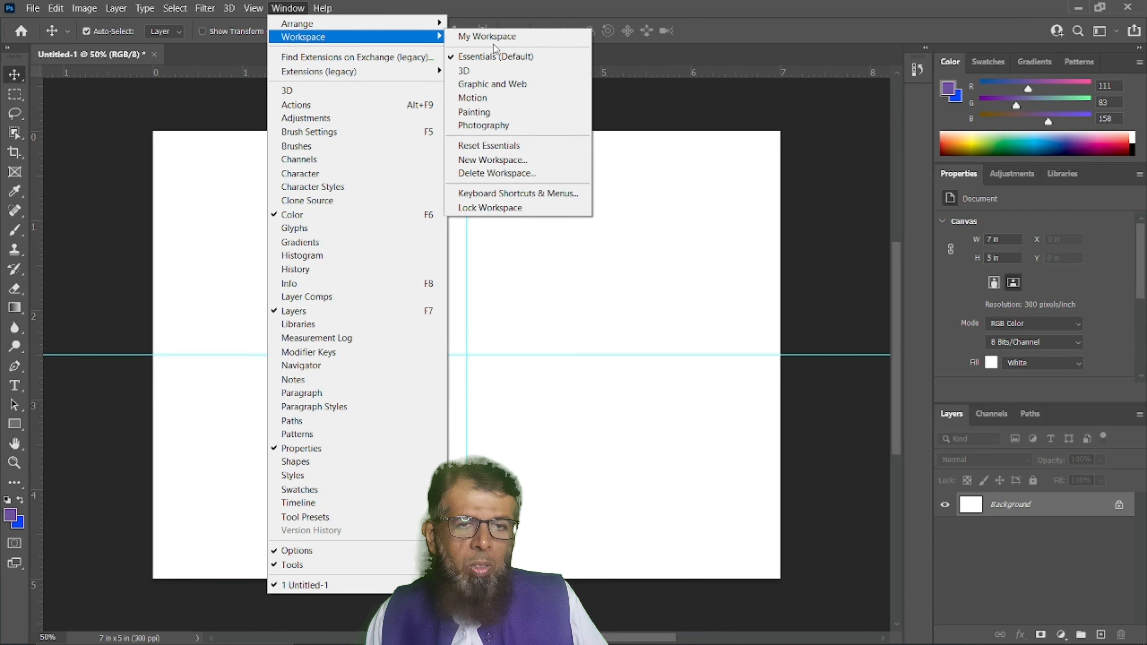
click(532, 39)
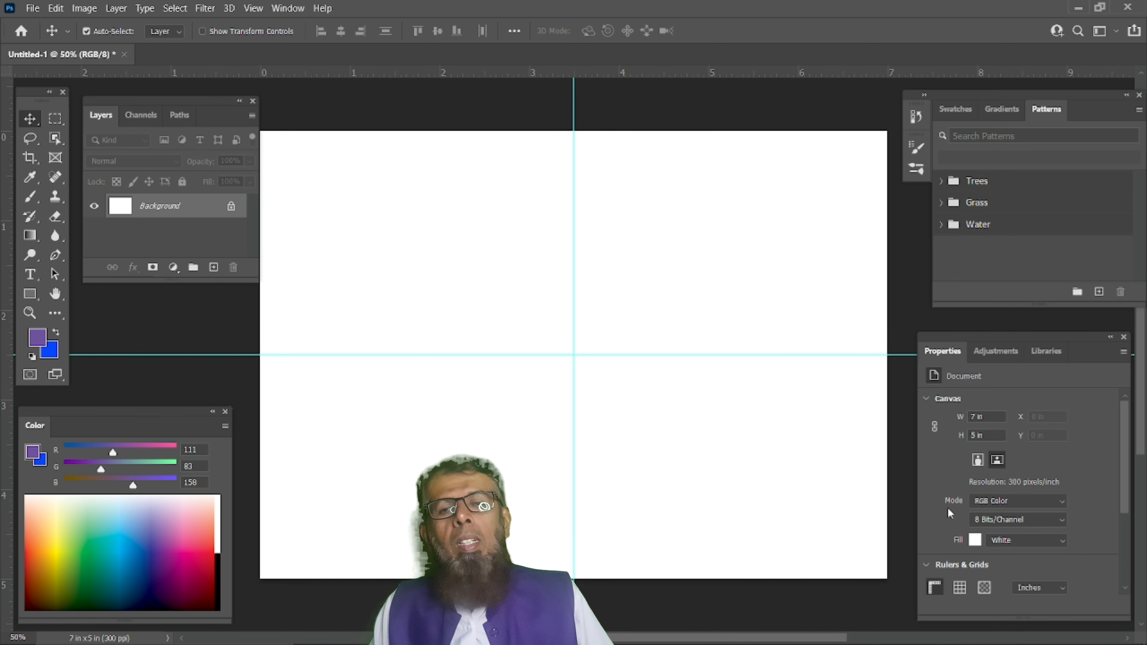
Return to the Essentials (Default) workspace.
click(288, 7)
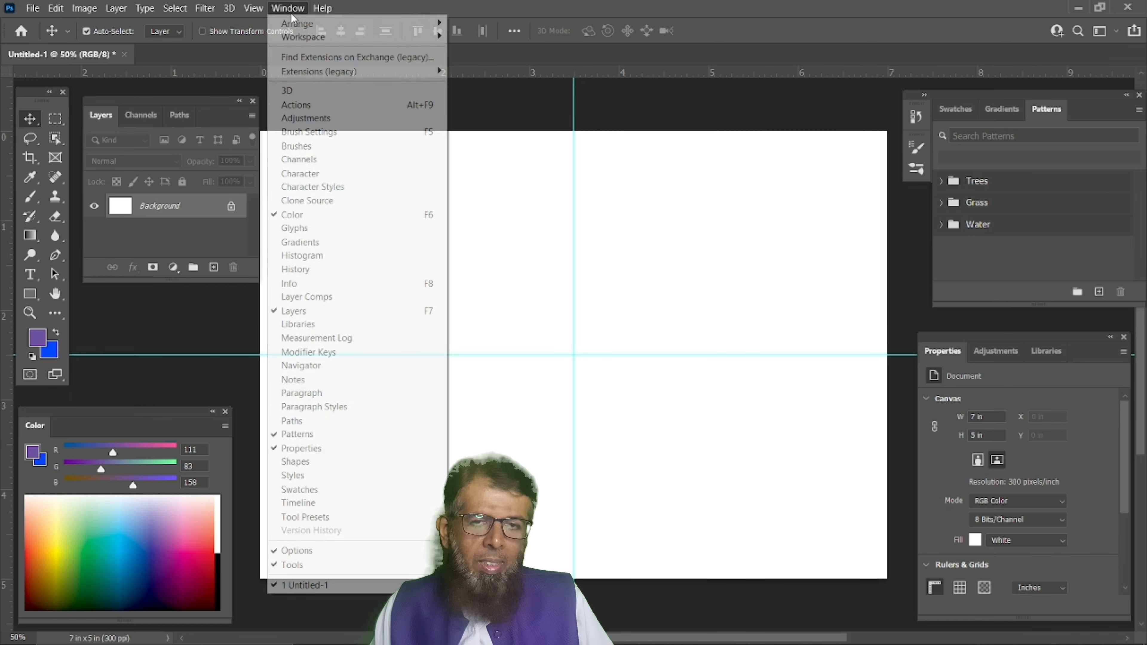
mouse_move(374, 40)
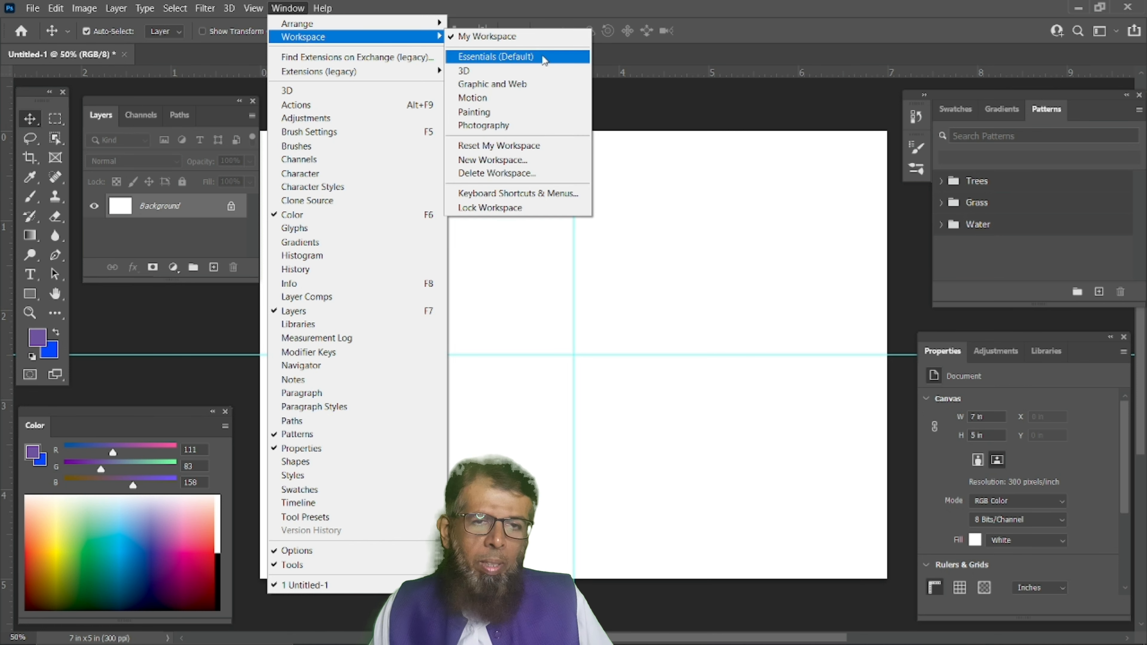
click(496, 56)
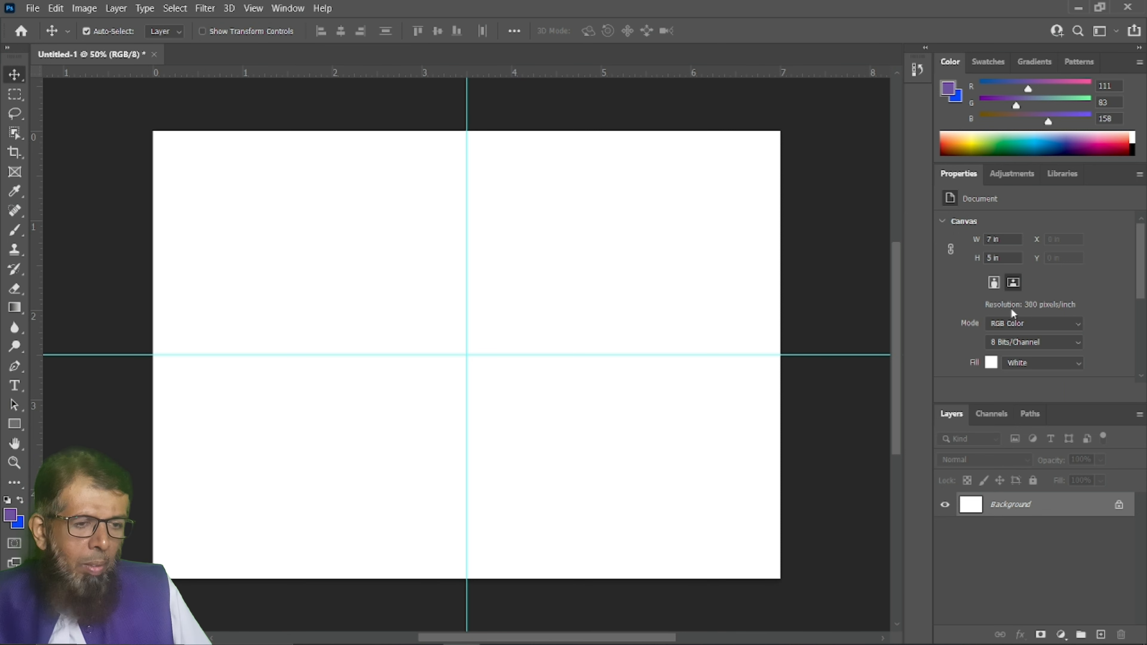
Float the Layers and Properties panels over the canvas and reset the Essentials workspace to its original layout.
drag(1060, 416, 825, 401)
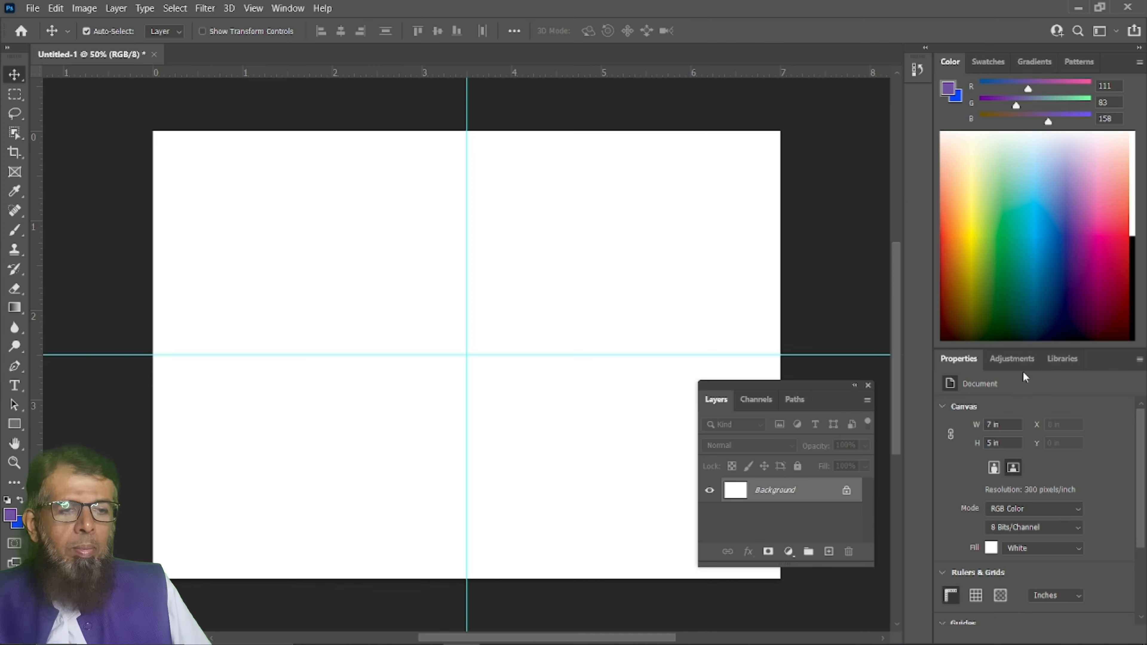
drag(962, 358, 804, 106)
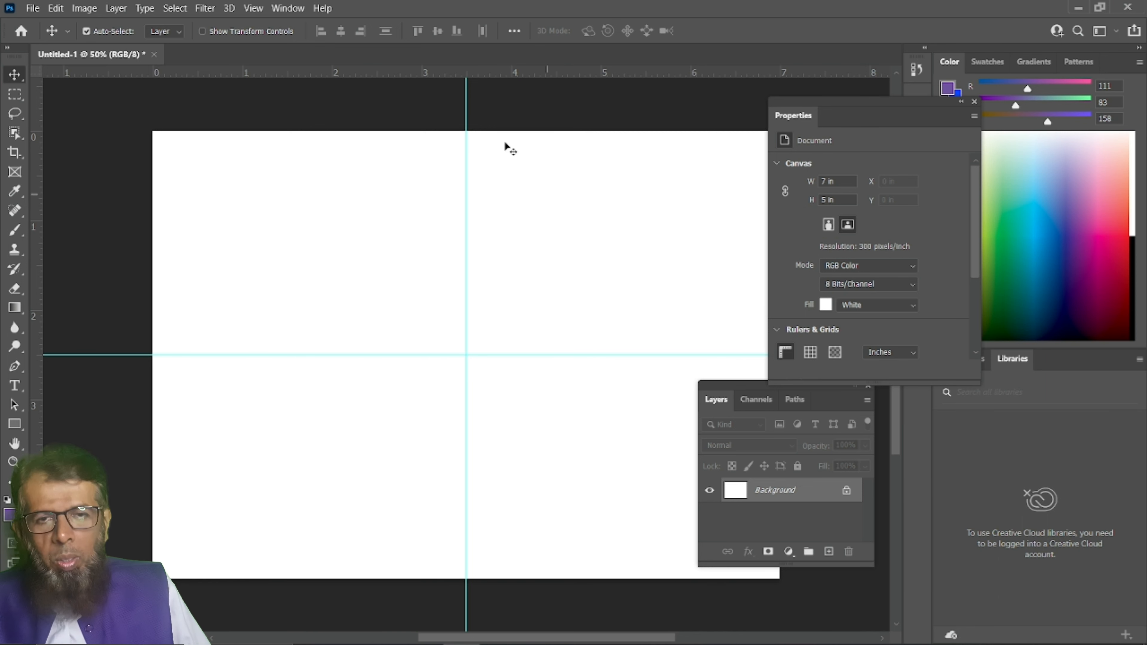
click(290, 8)
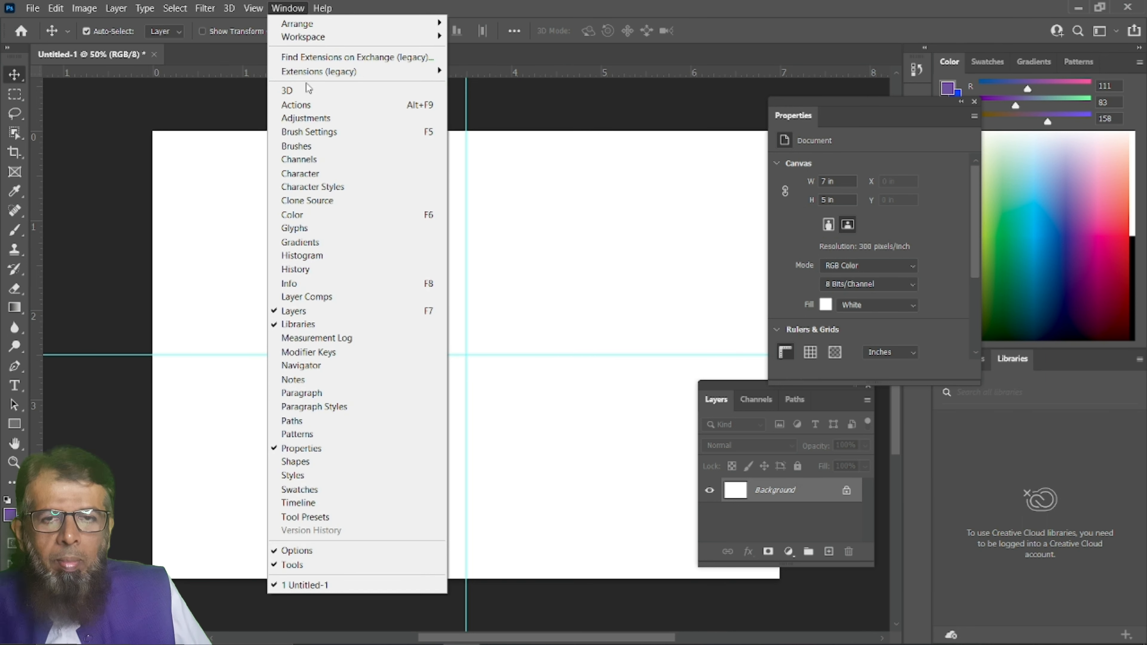
mouse_move(362, 38)
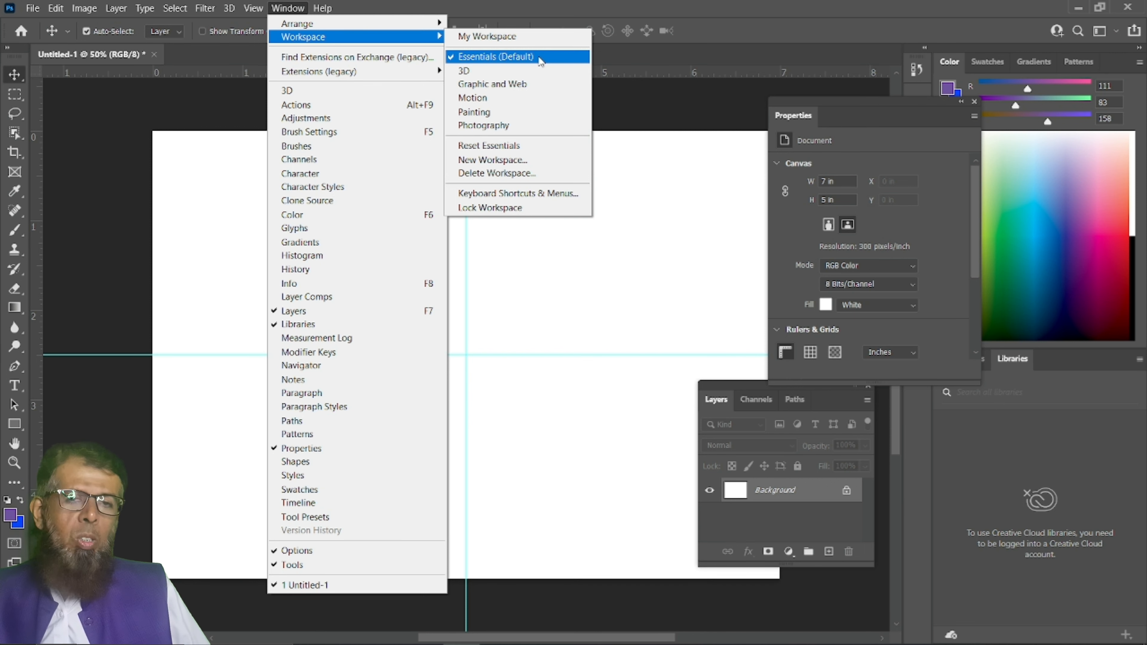
click(523, 149)
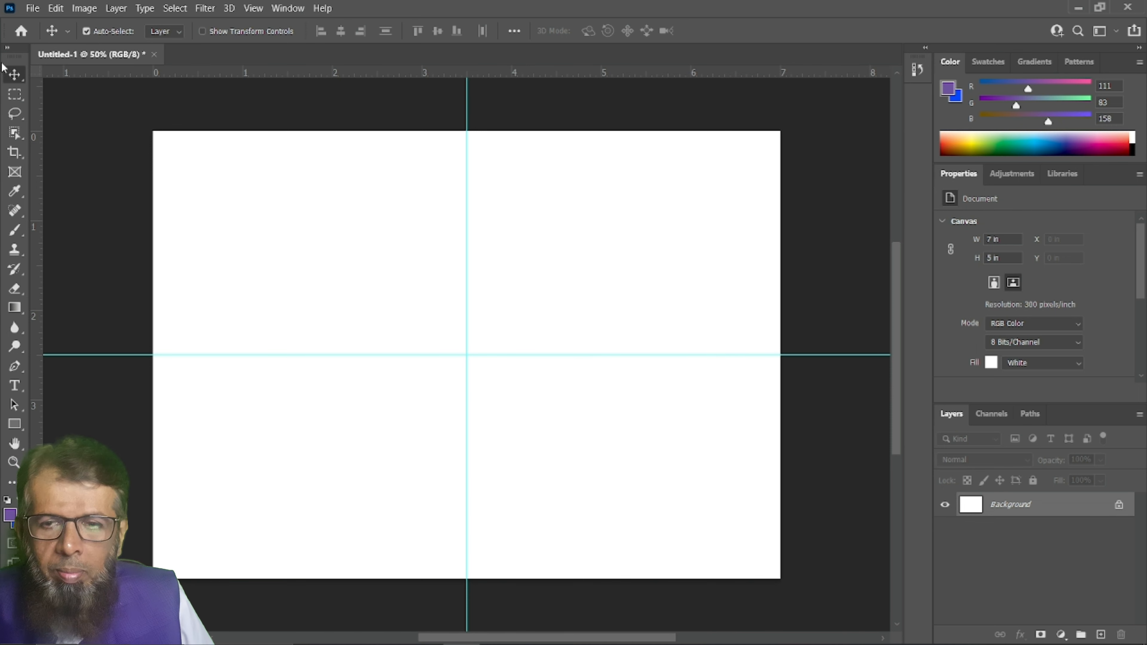
Switch the toolbar to two columns and float the Layers panel beside the canvas, enlarging it in both directions.
click(8, 48)
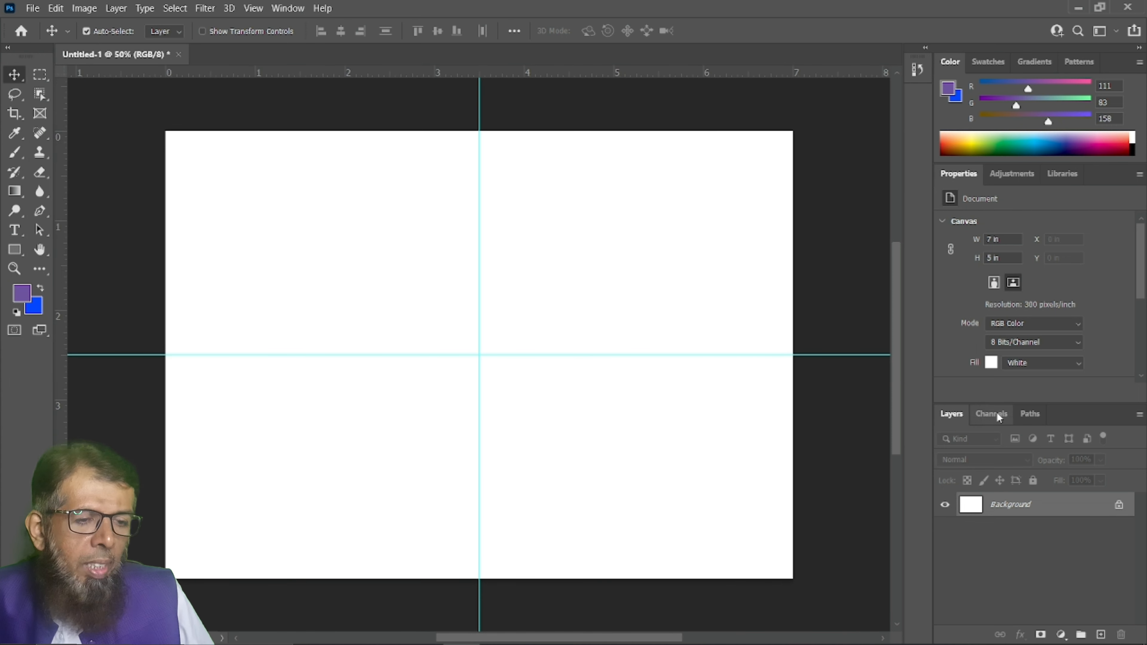
drag(1072, 416, 959, 192)
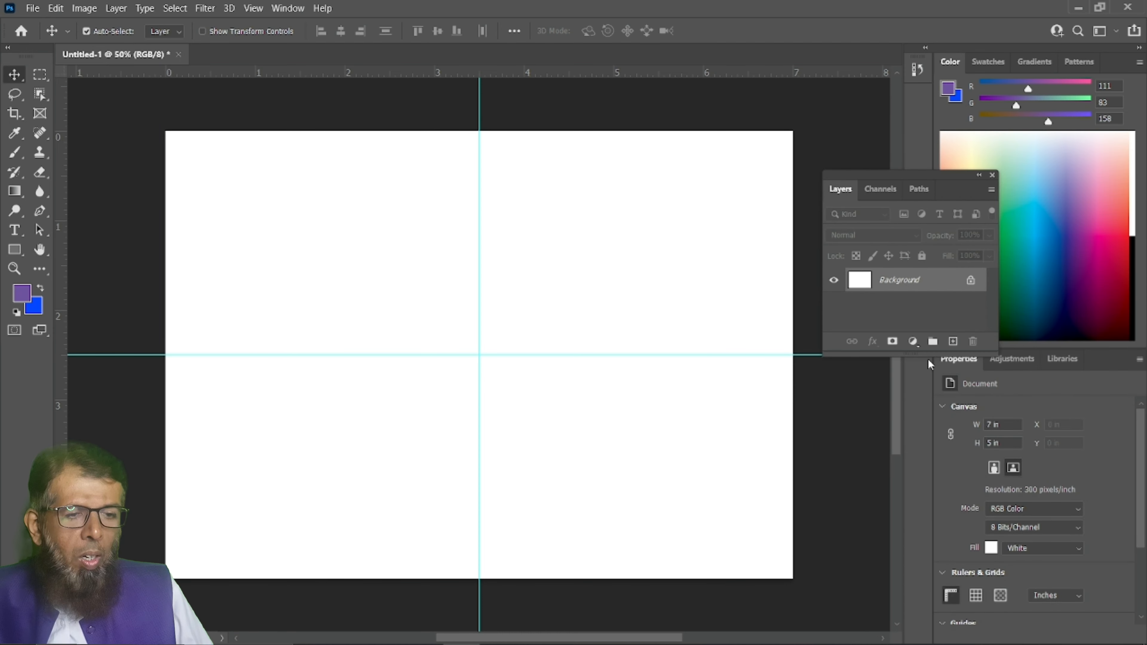
drag(999, 370, 1098, 590)
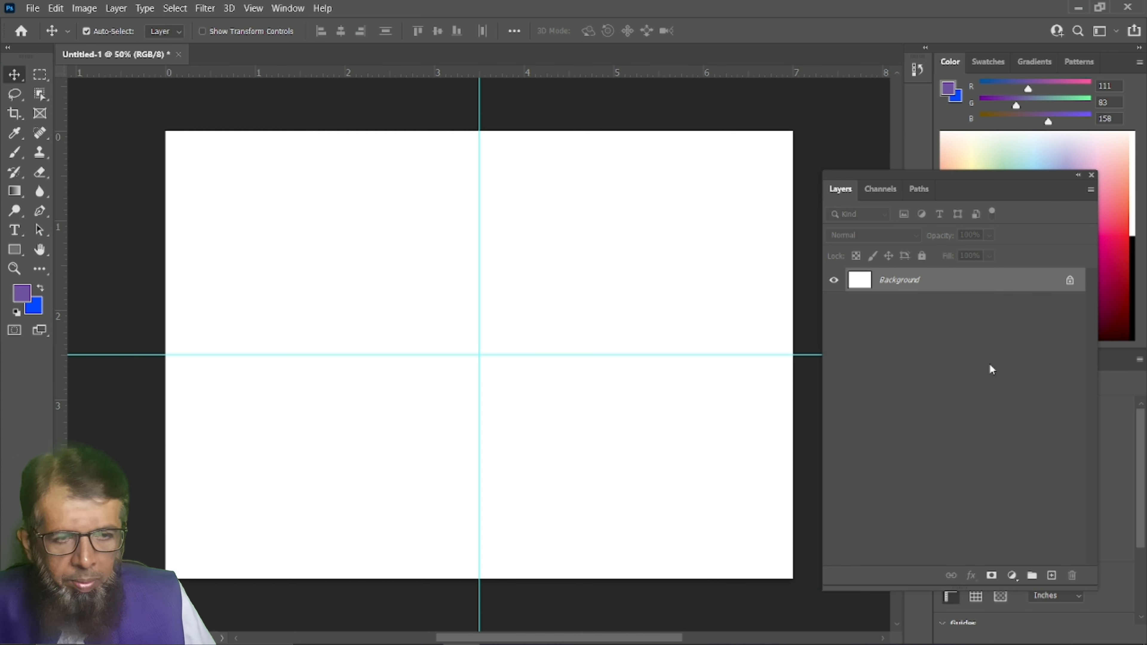
Add a blank layer above the Background and, above it, a new layer named Rectangle with a Red color label.
click(1052, 577)
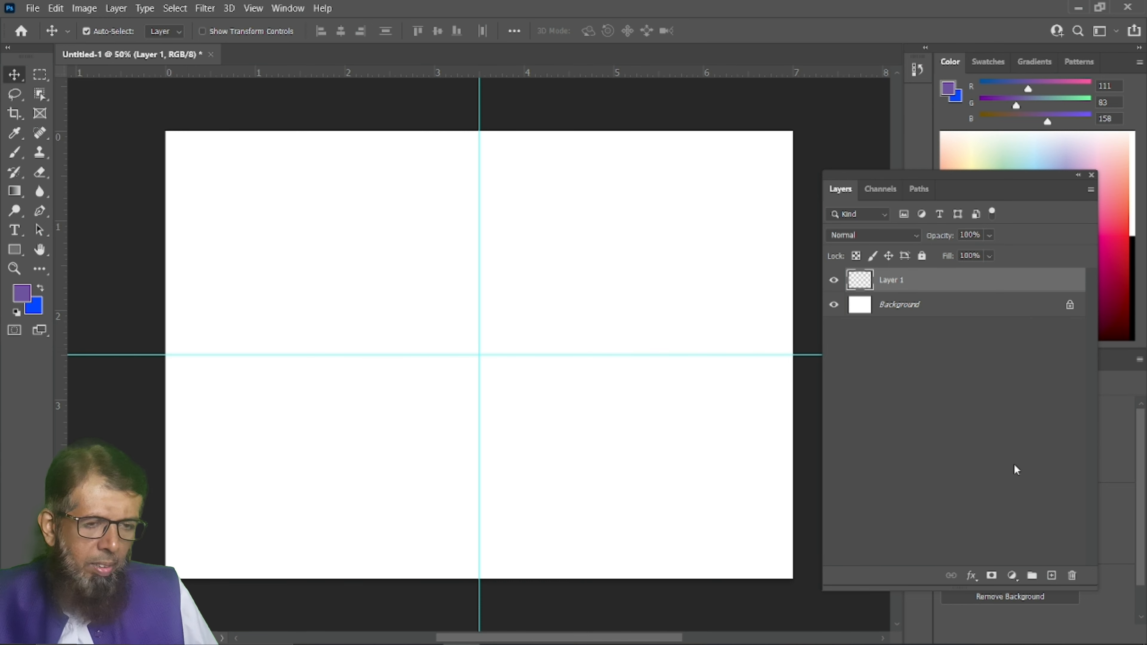
click(116, 9)
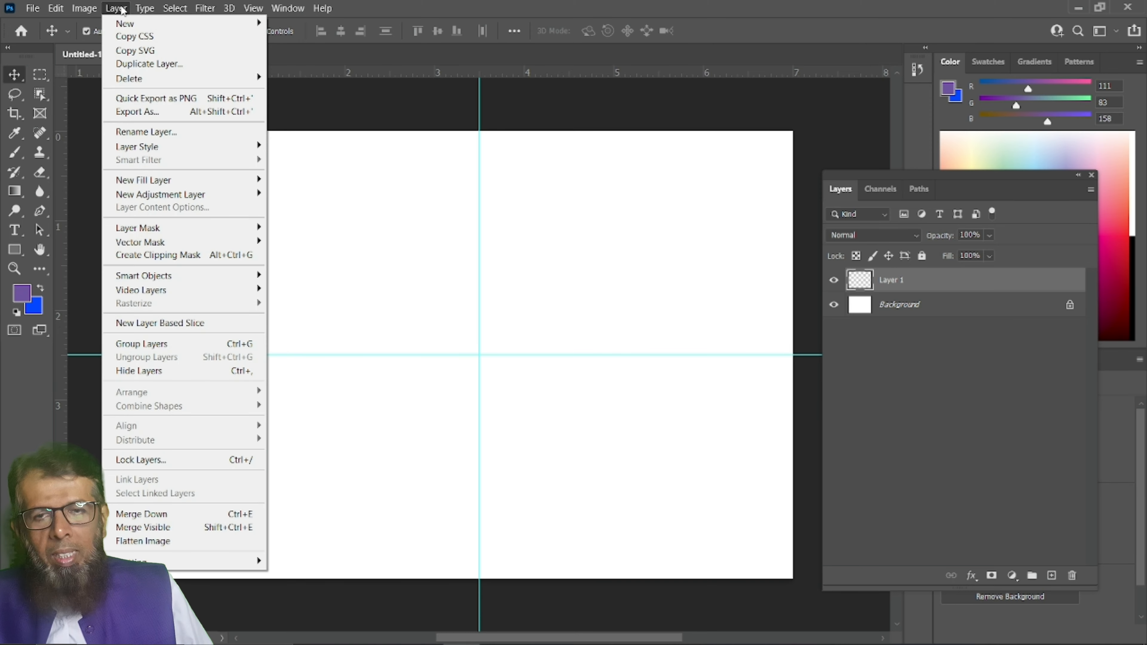
mouse_move(127, 23)
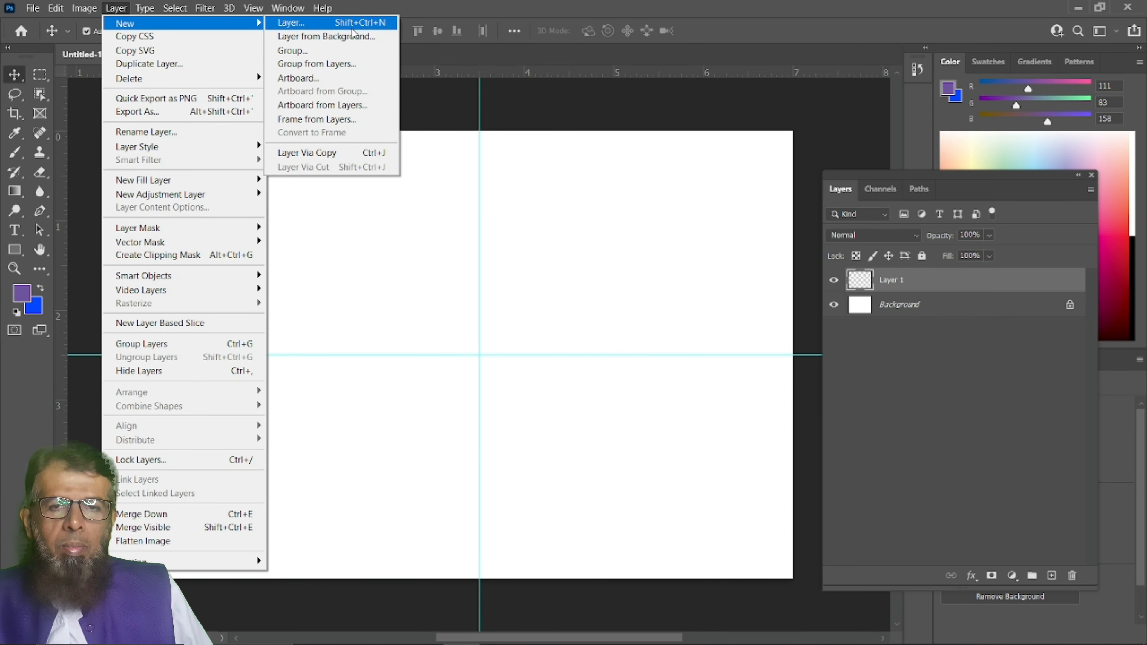
click(353, 25)
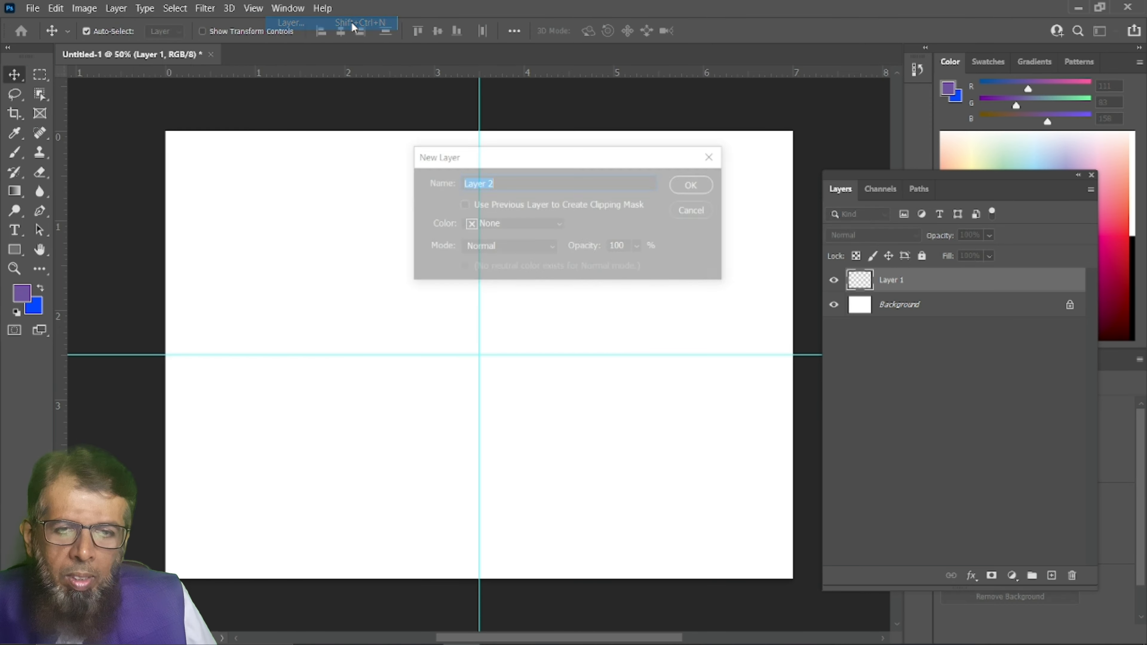
drag(554, 162, 451, 184)
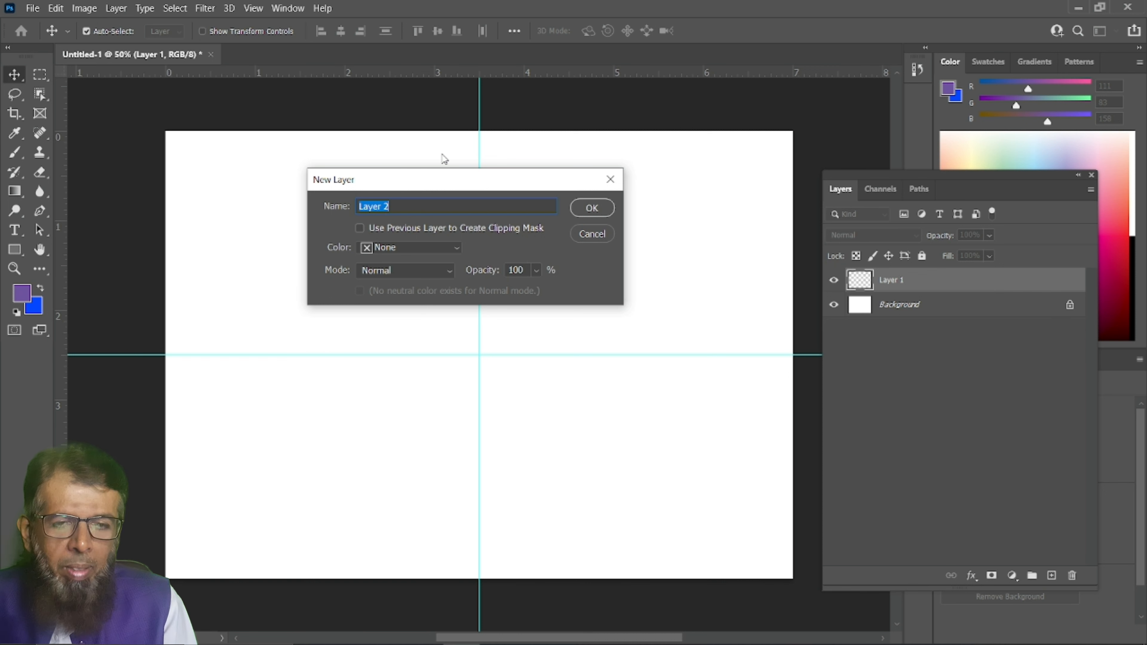
text(Redta)
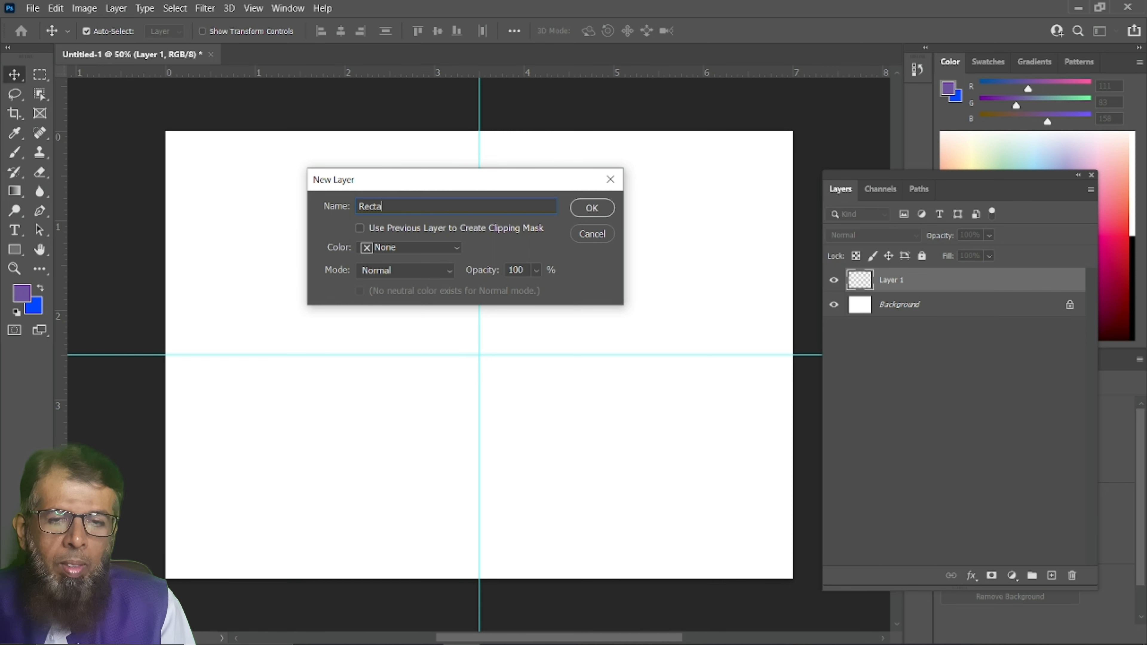
text(ngl)
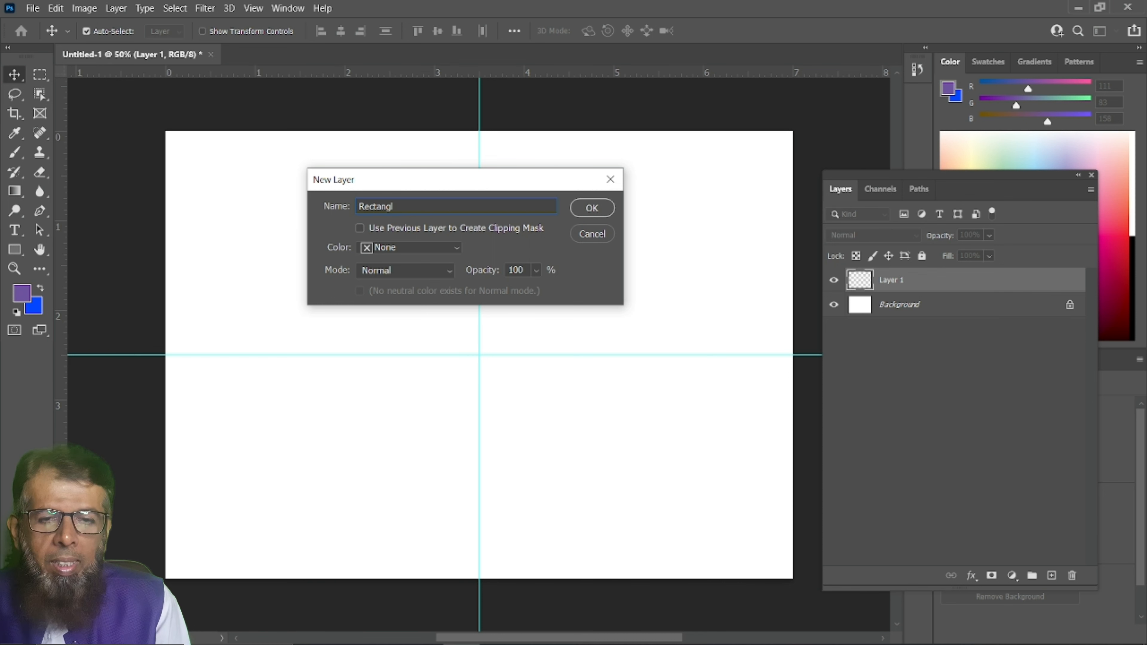
text(e)
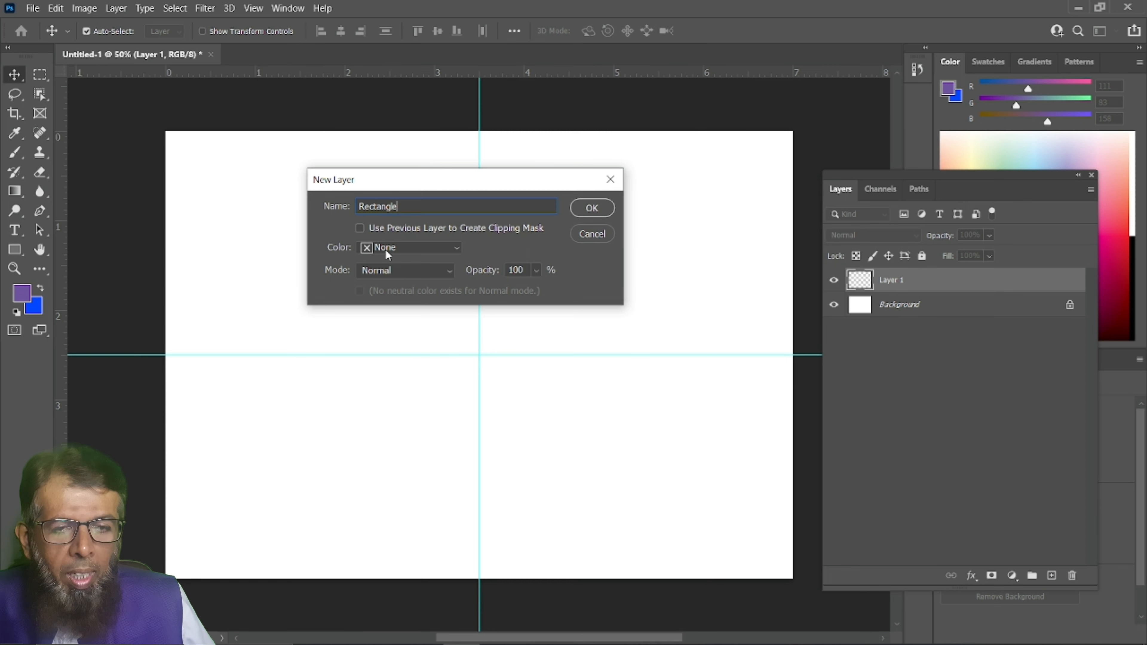
click(433, 249)
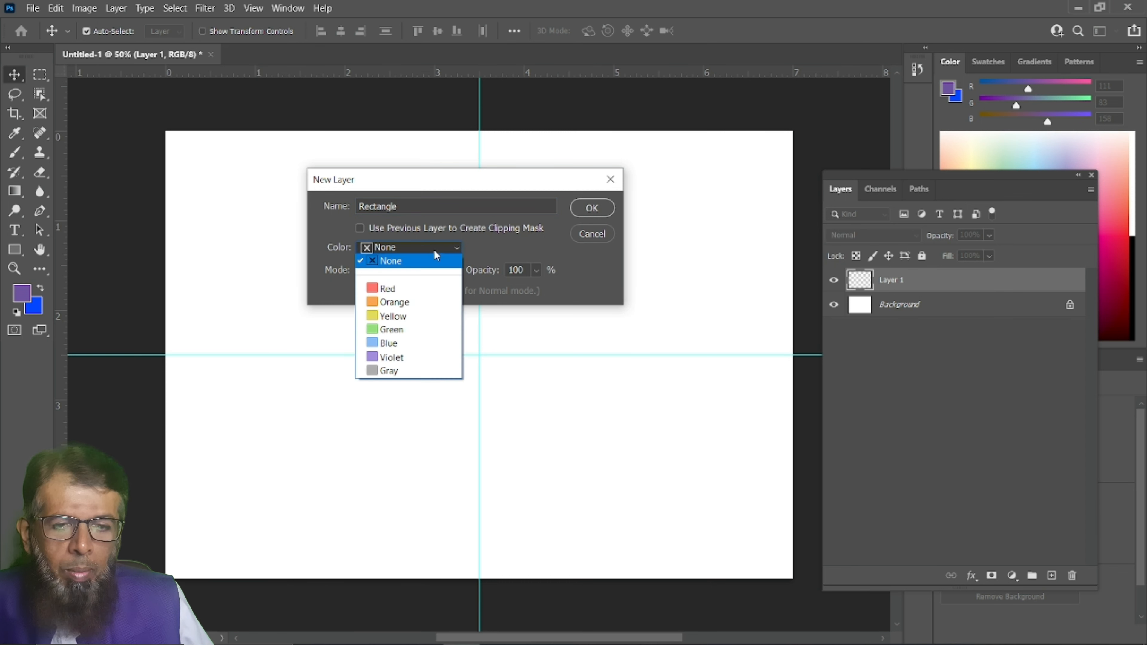
click(386, 285)
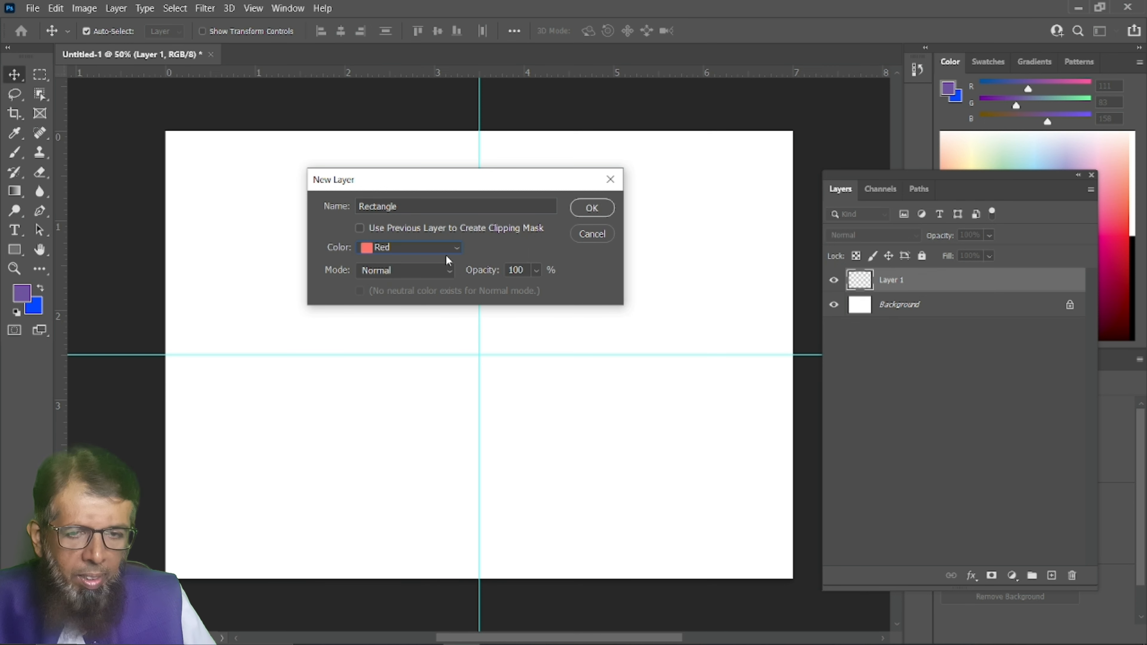
click(609, 211)
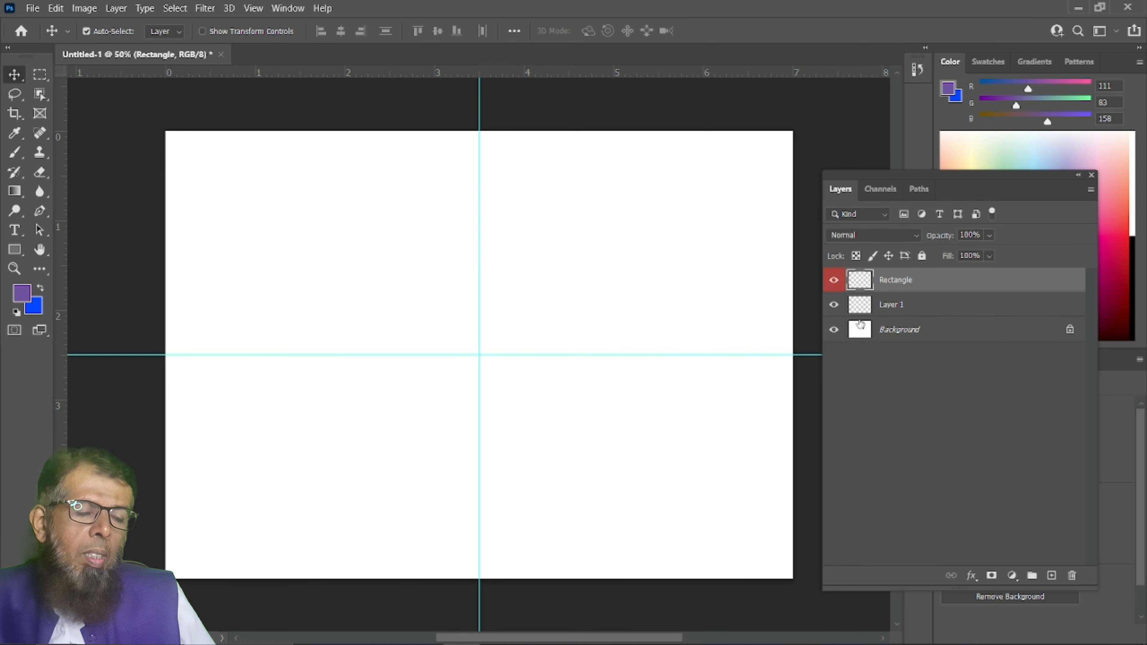
Add another blank layer directly above the Rectangle layer and rename it oval.
click(941, 306)
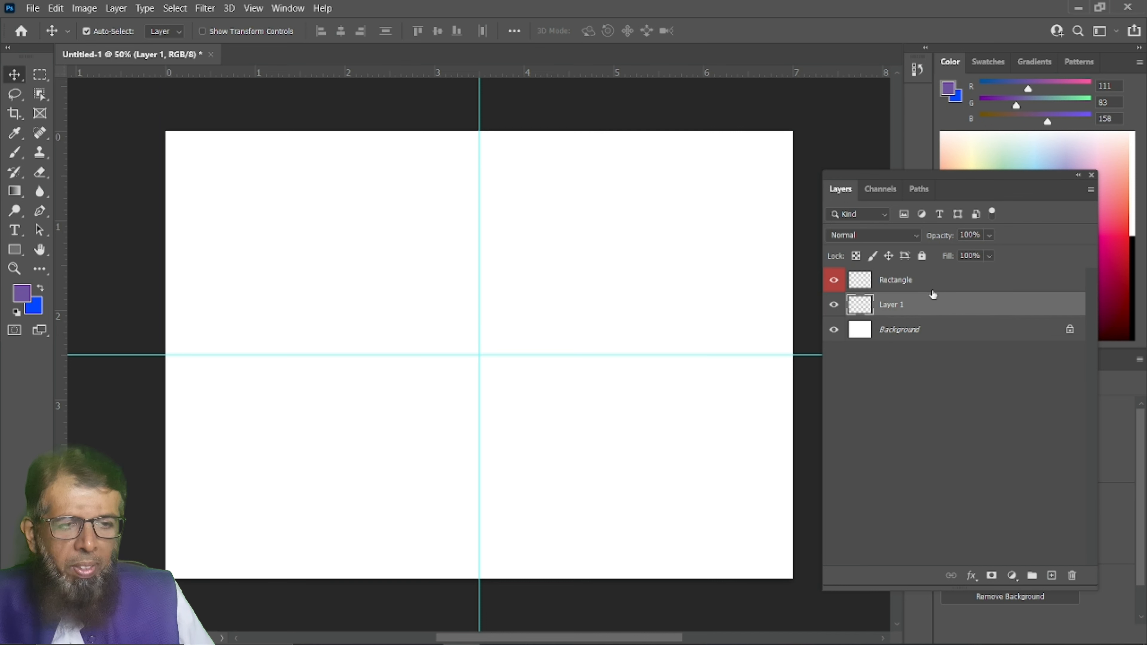
click(916, 287)
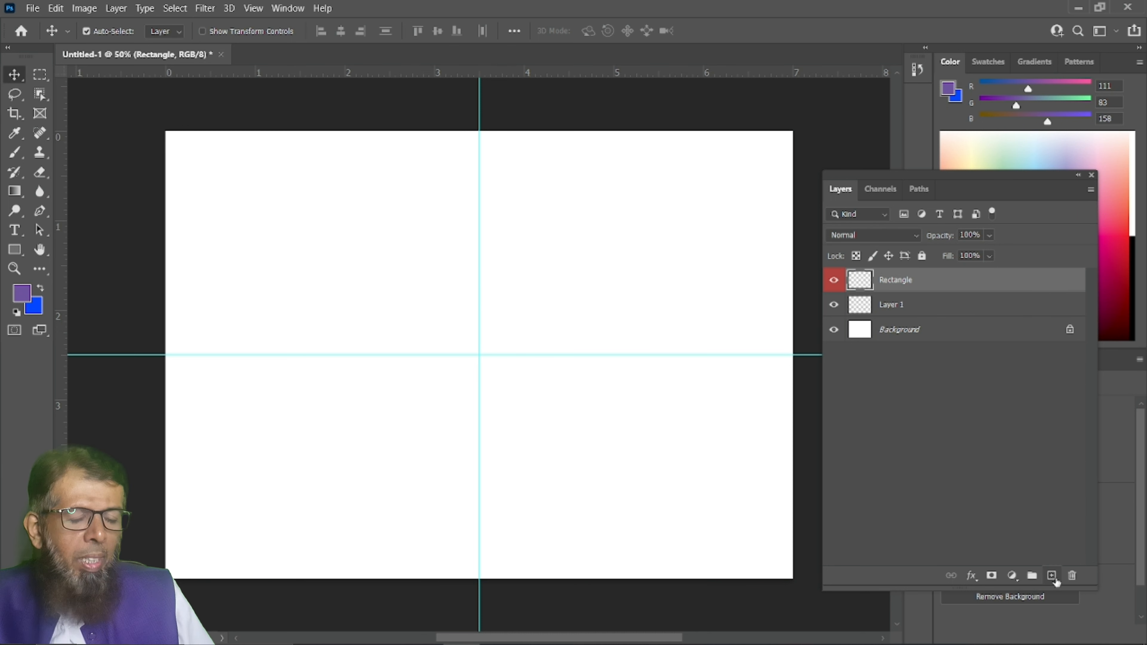
click(888, 306)
click(905, 277)
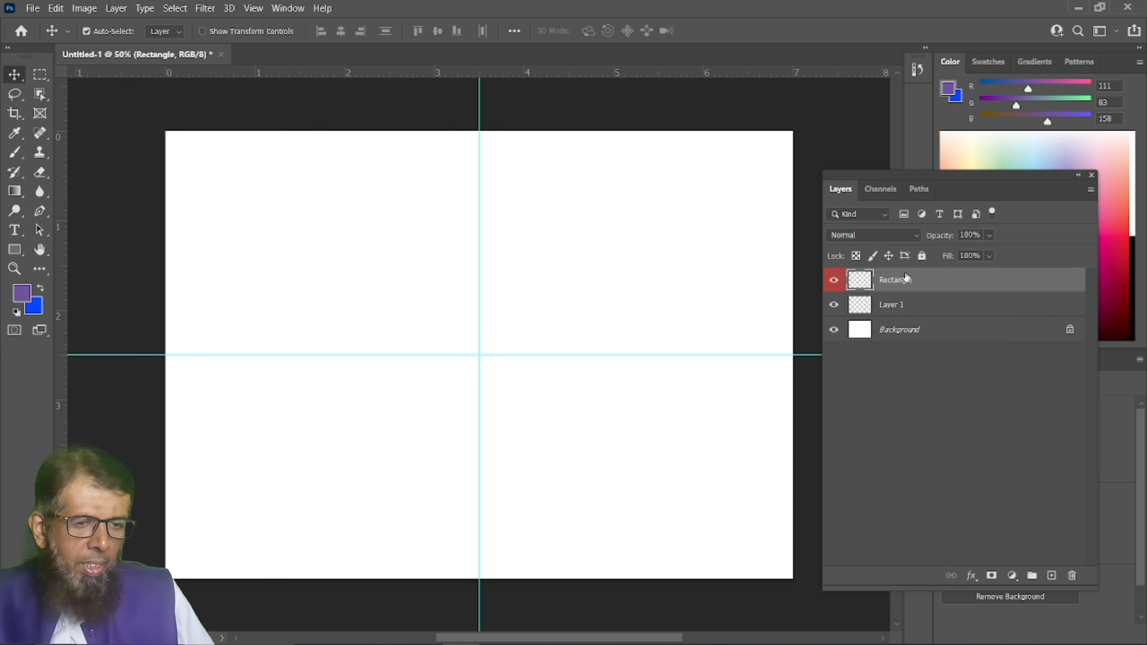
click(1052, 577)
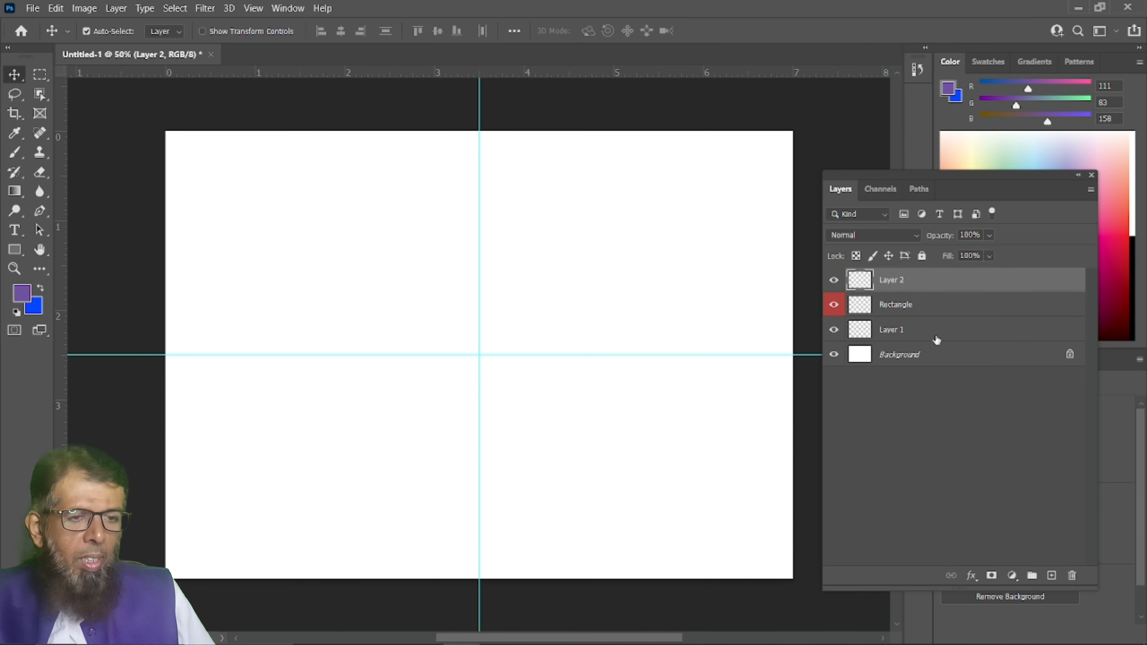
double_click(892, 281)
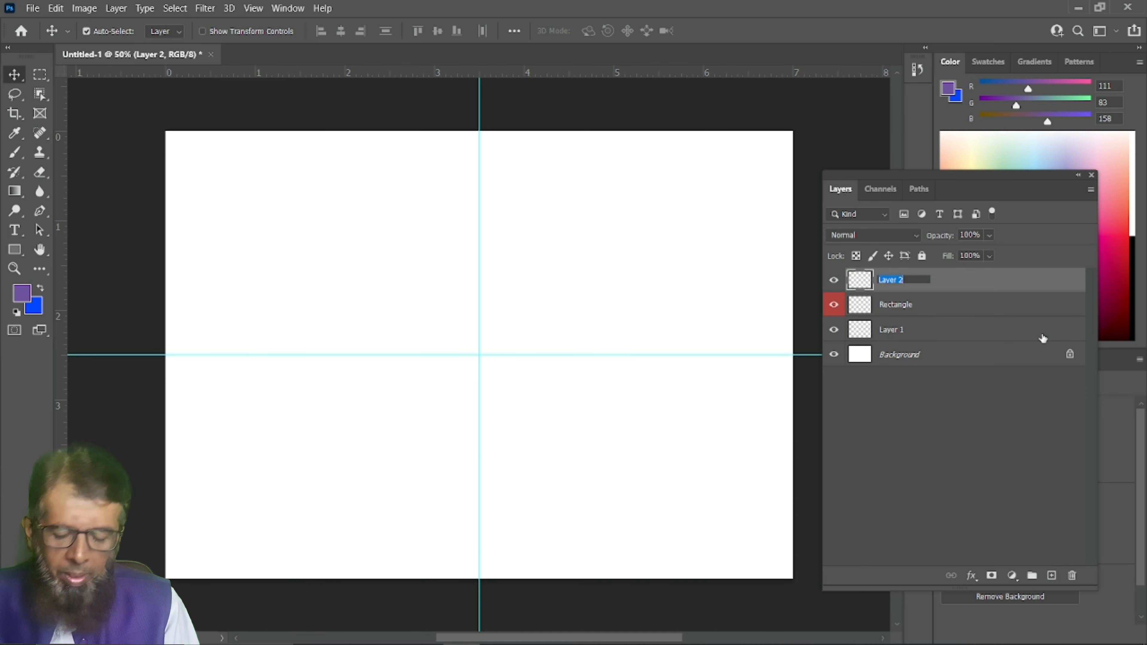
text(ova)
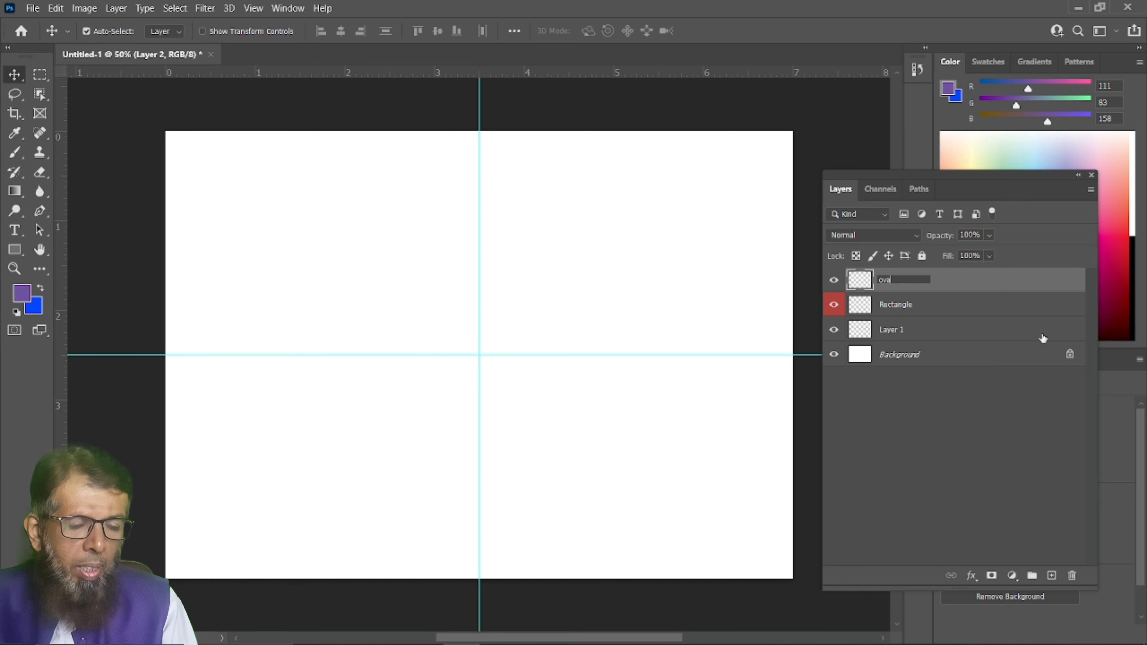
text(l)
key(Return)
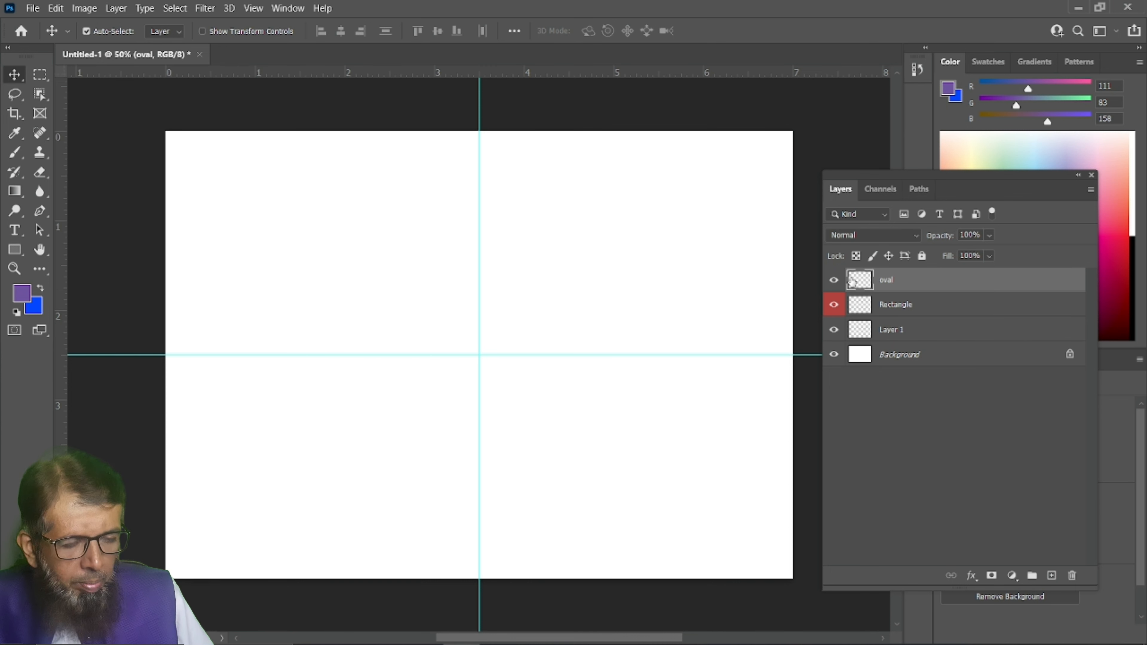
On the Rectangle layer, fill a rectangular selection about 3.2 x 2.1 inches around the guide intersection with the purple foreground color and deselect.
click(924, 304)
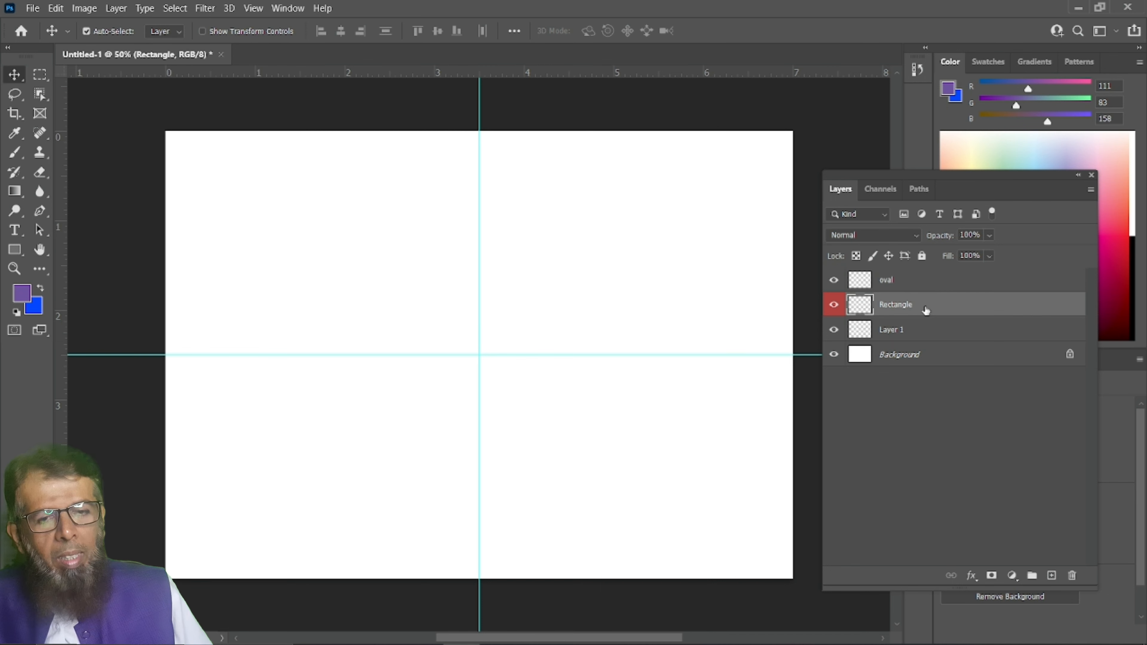
click(42, 72)
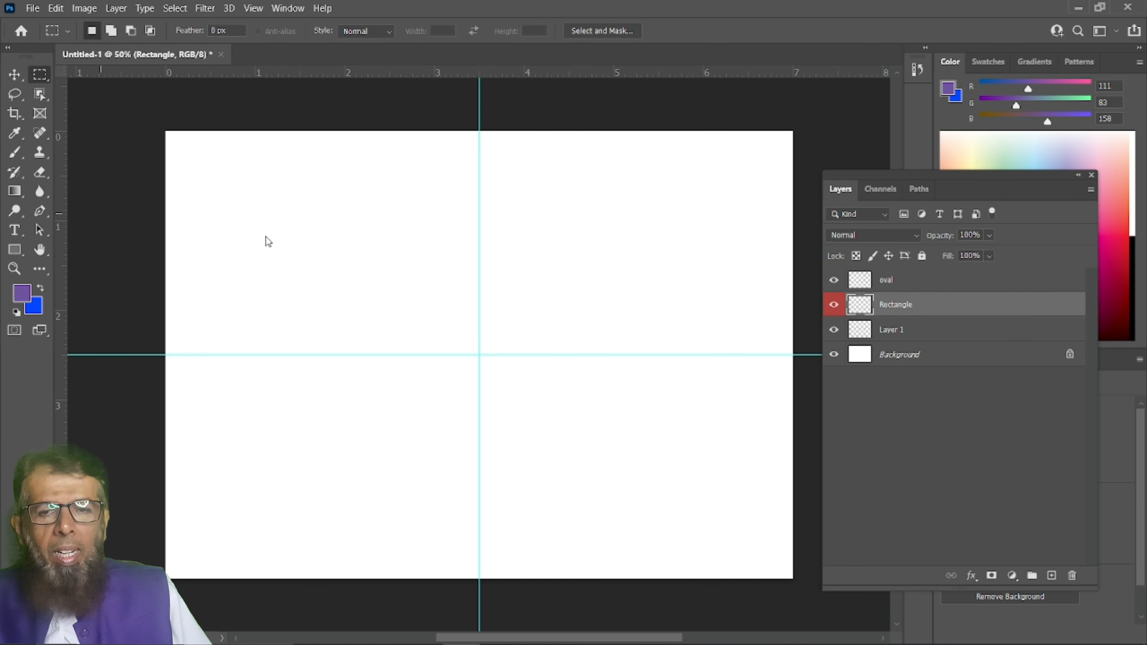
drag(340, 272, 625, 459)
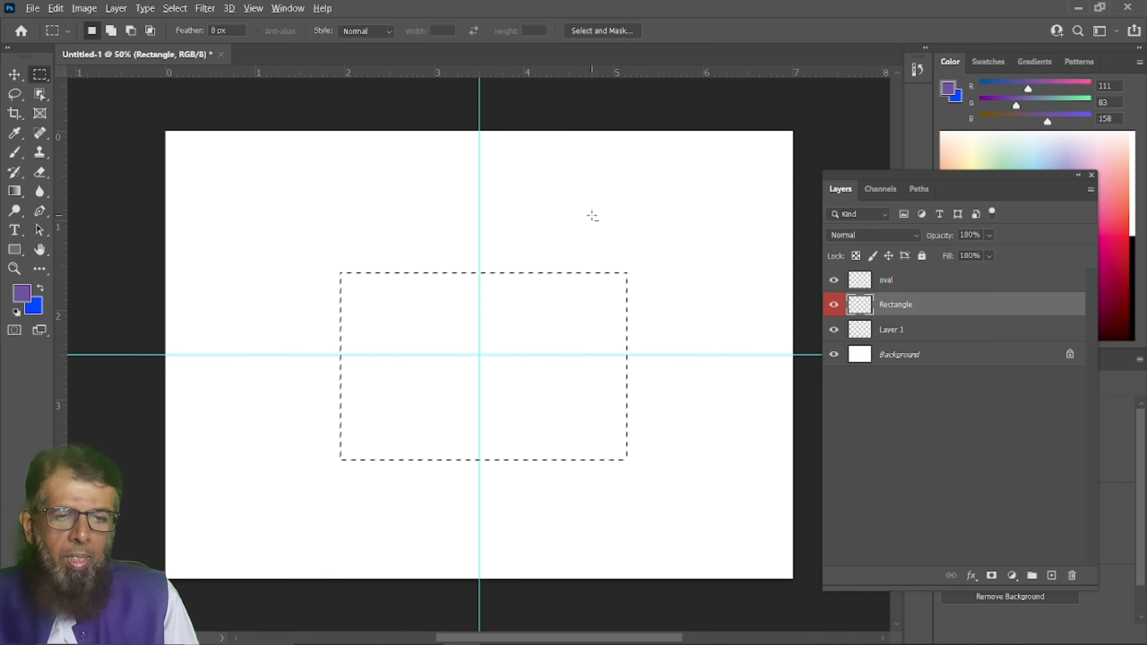
key(alt+BackSpace)
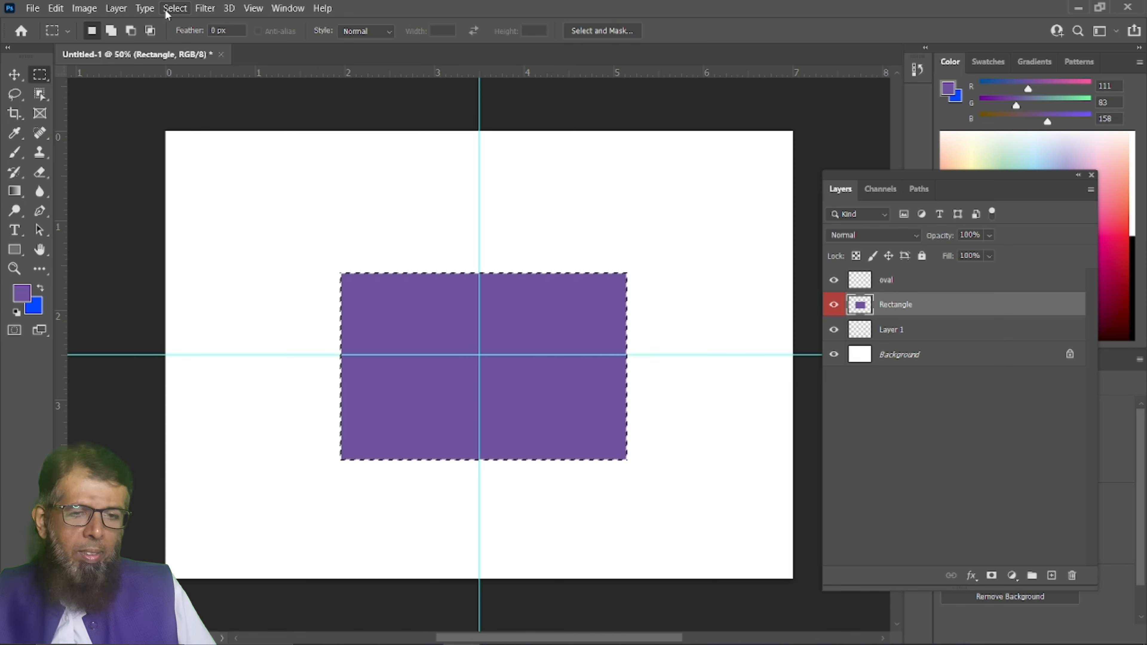
click(174, 8)
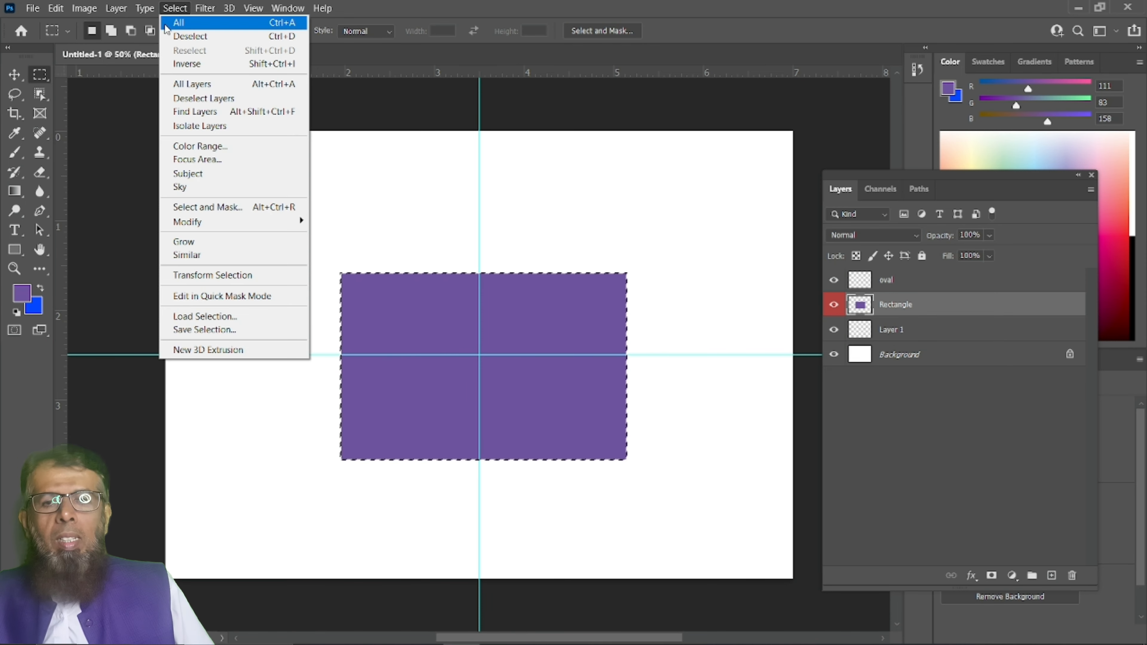
click(168, 40)
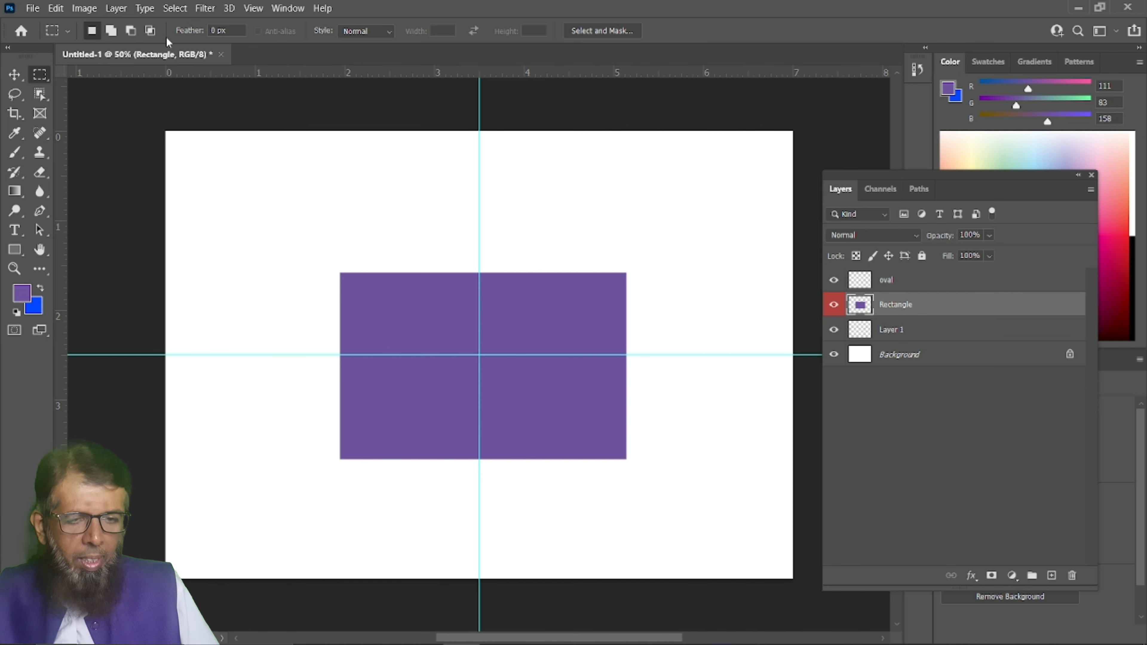
Enlarge the layer thumbnails first to medium size and then to large.
click(930, 283)
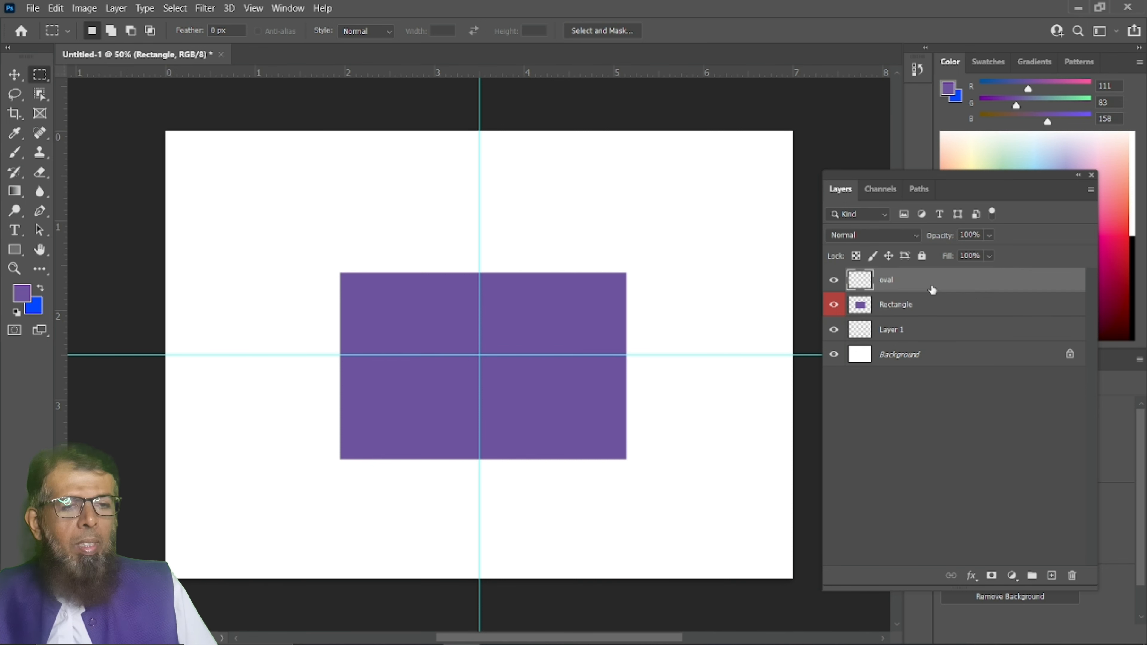
click(928, 312)
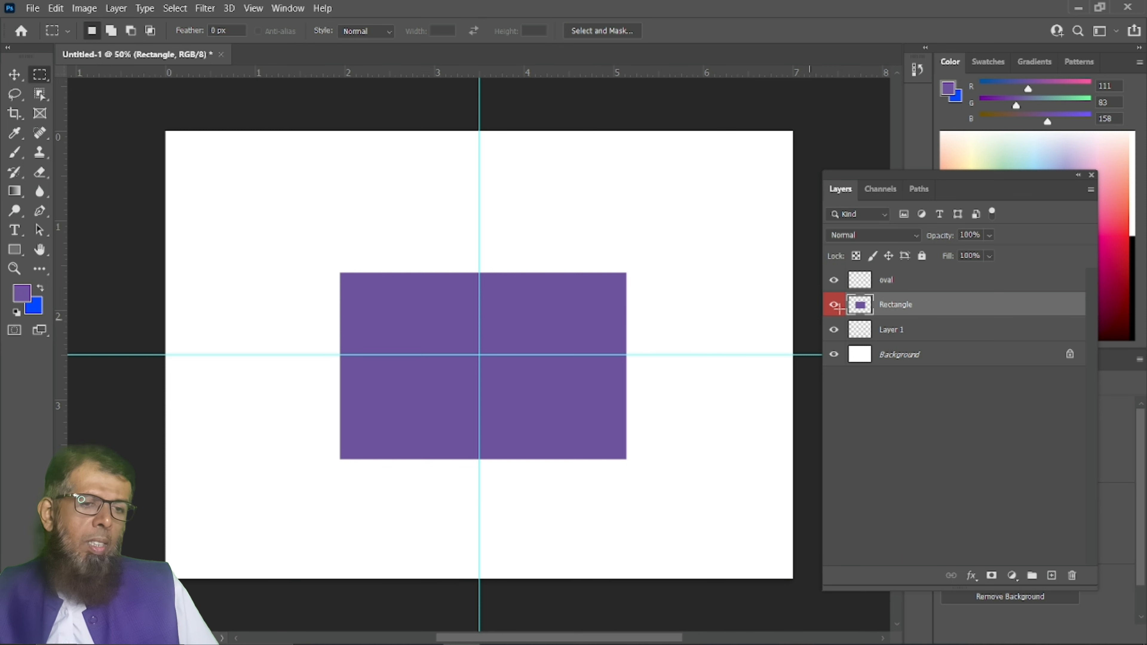
right_click(866, 306)
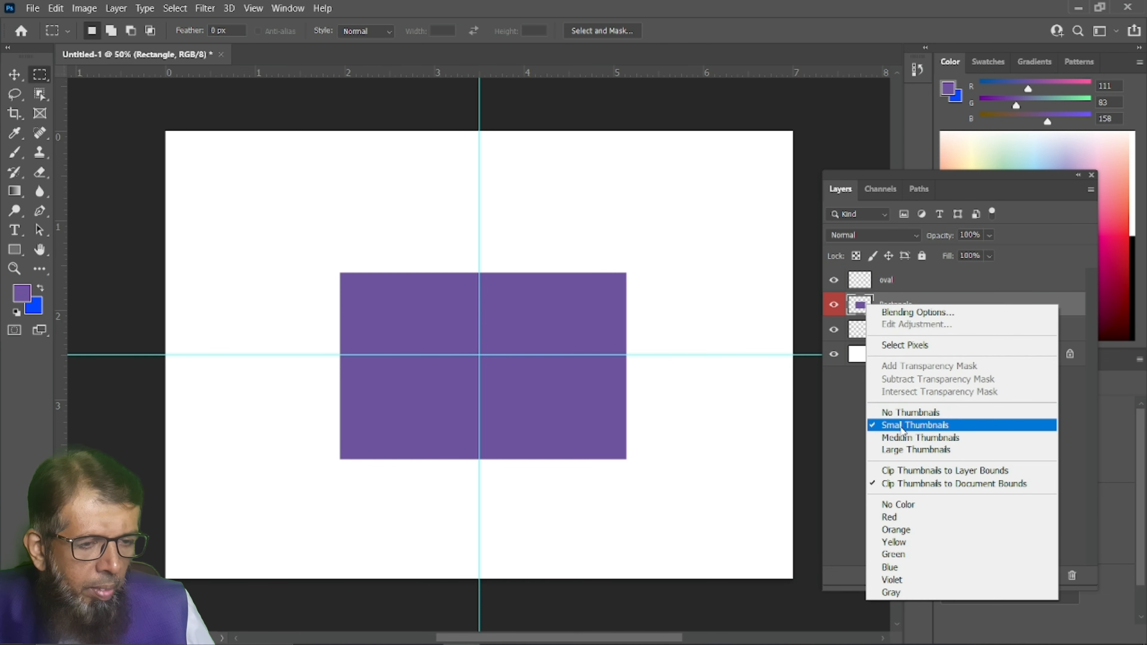
click(938, 437)
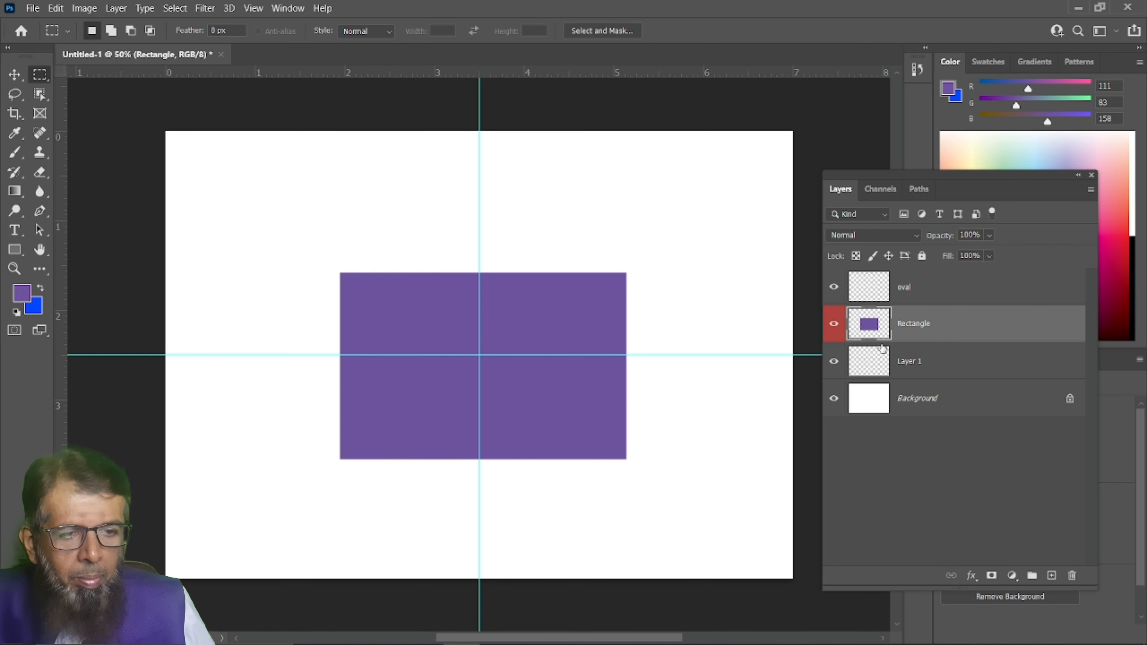
right_click(875, 325)
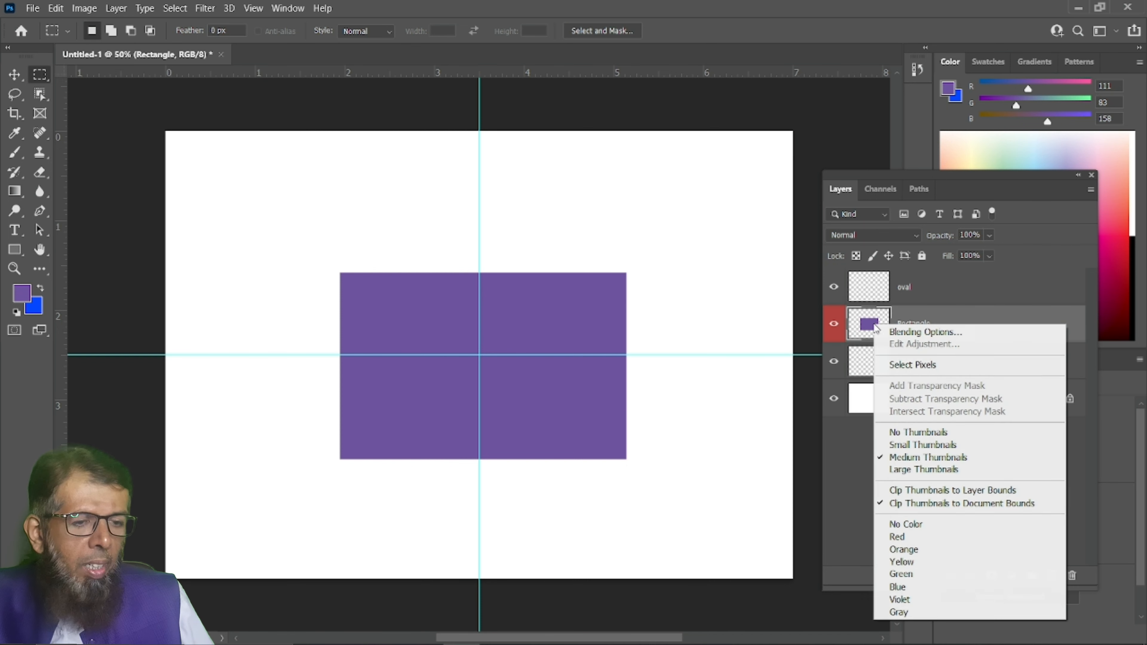
click(965, 470)
click(987, 302)
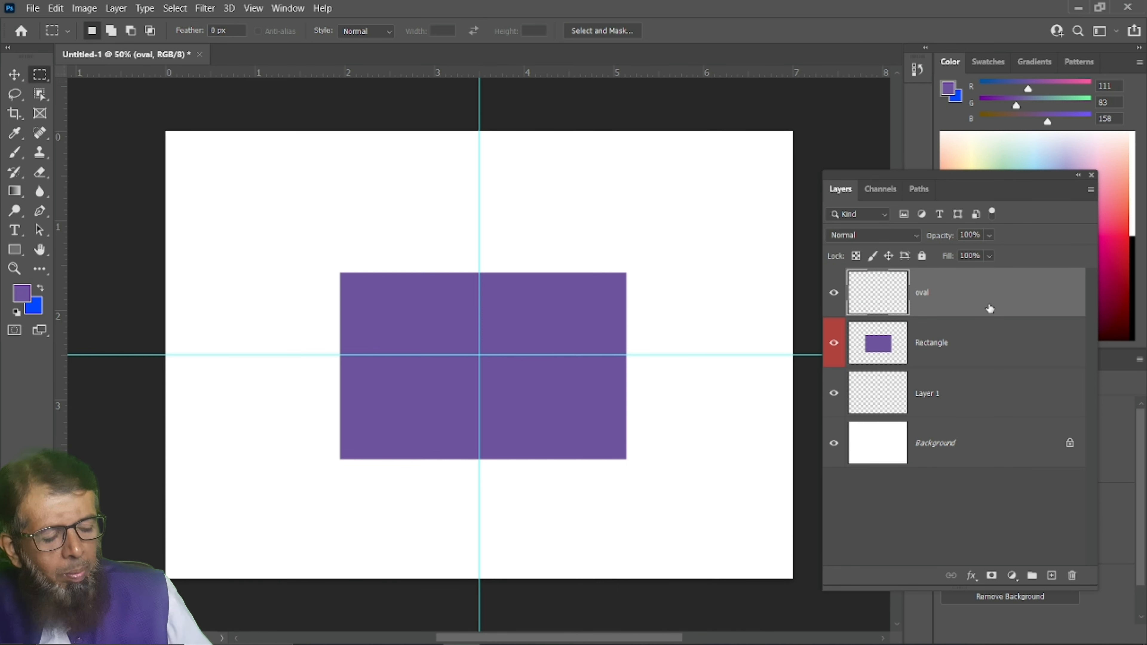
Hide the Rectangle layer and show it again.
click(894, 344)
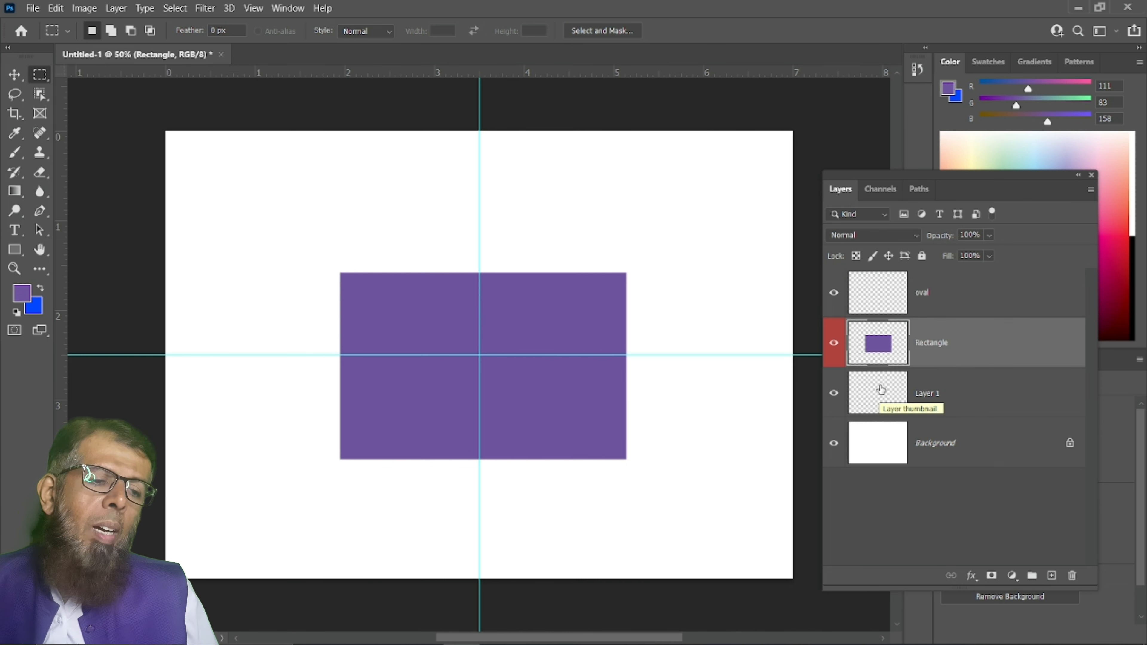
click(833, 346)
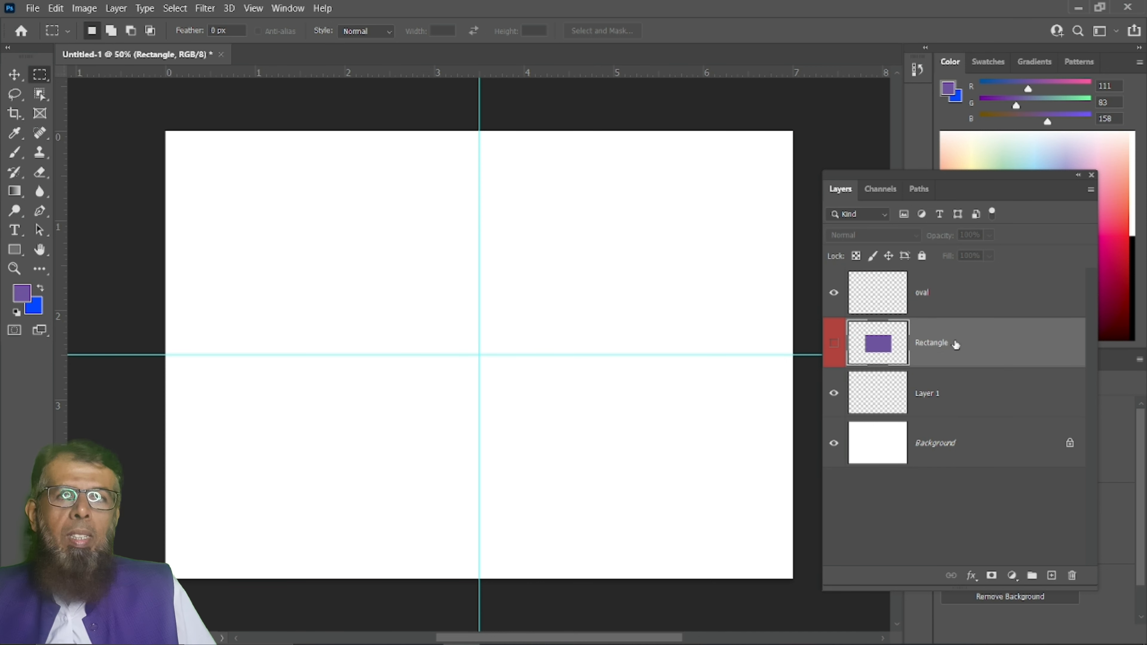
click(834, 345)
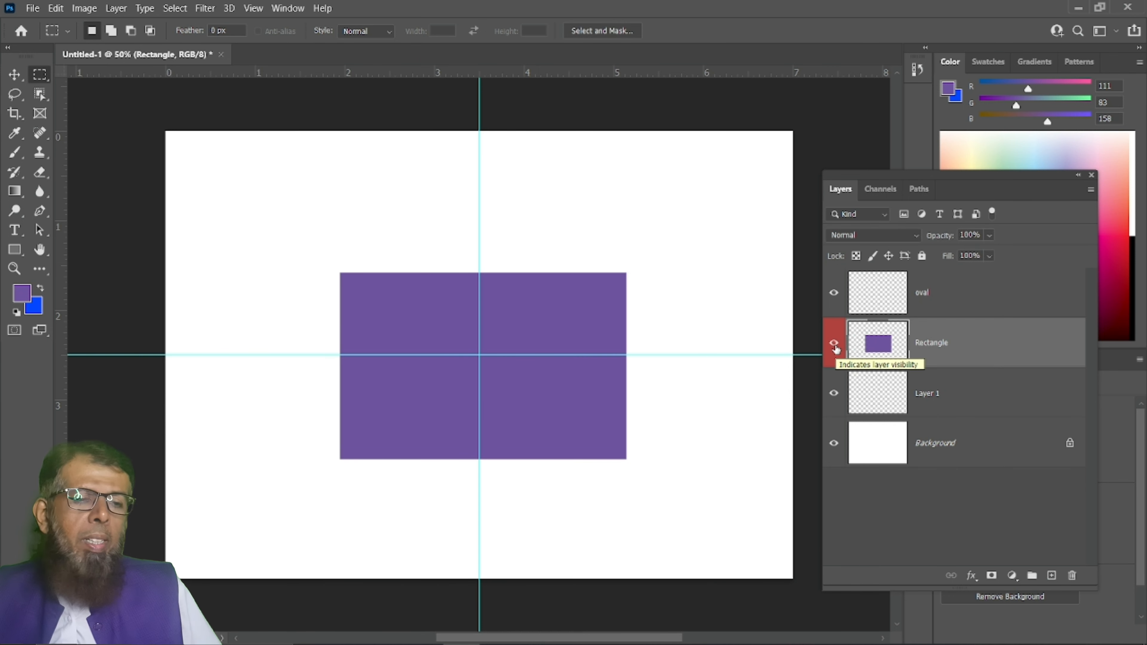
Delete the Rectangle and oval layers, keeping Layer 1 and the Background.
click(1072, 577)
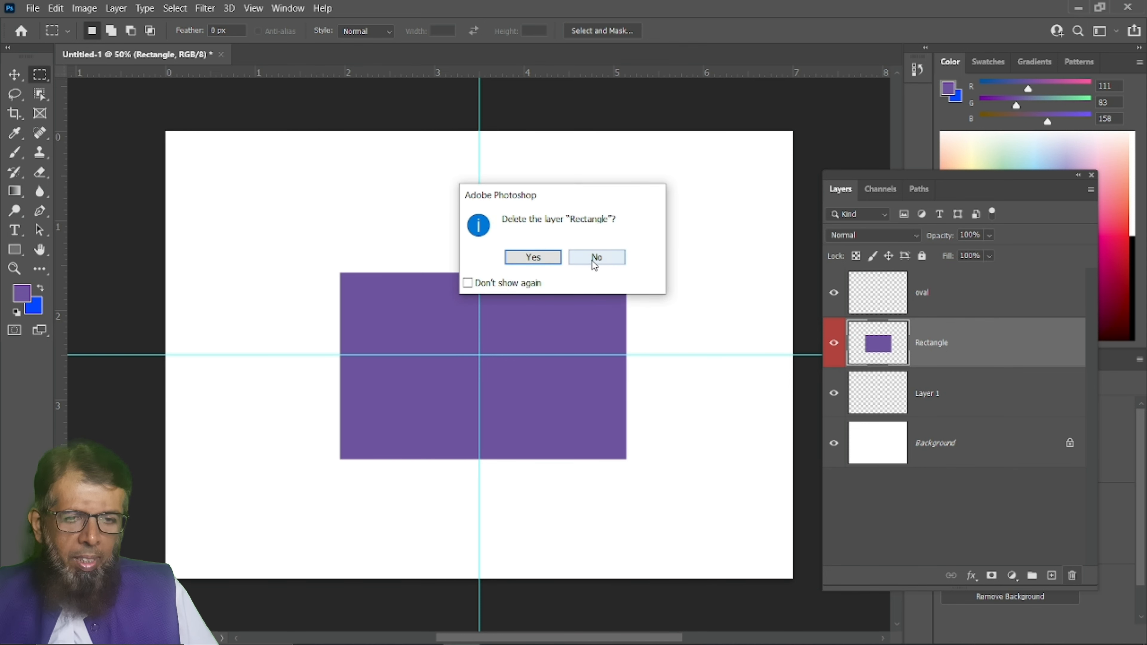
click(592, 260)
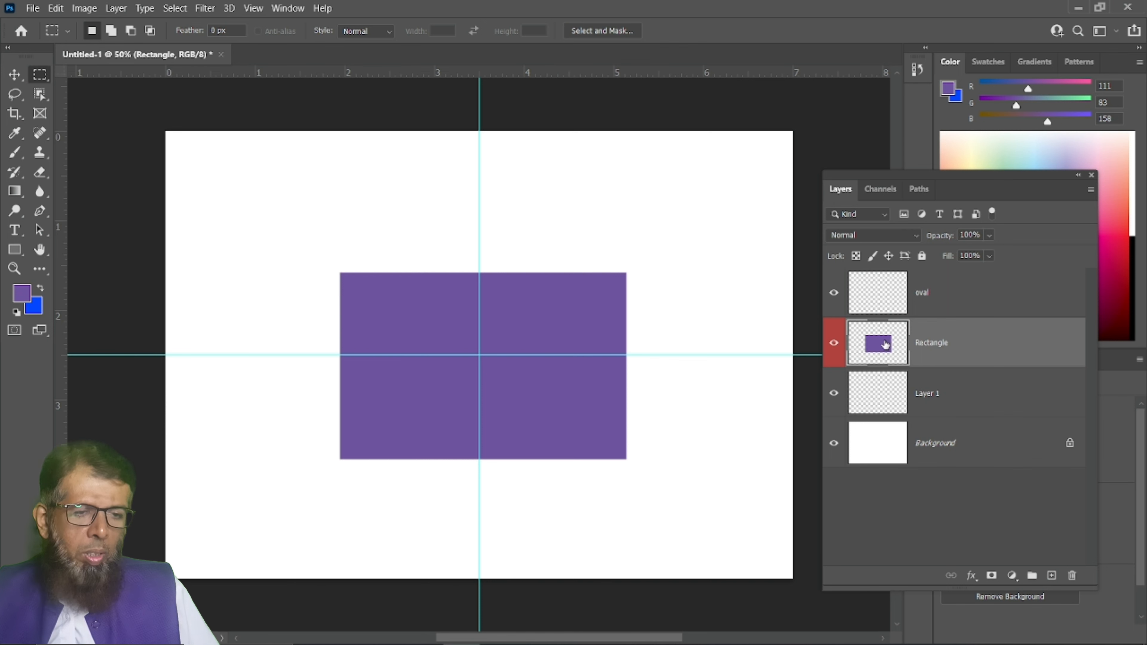
drag(923, 339, 1074, 576)
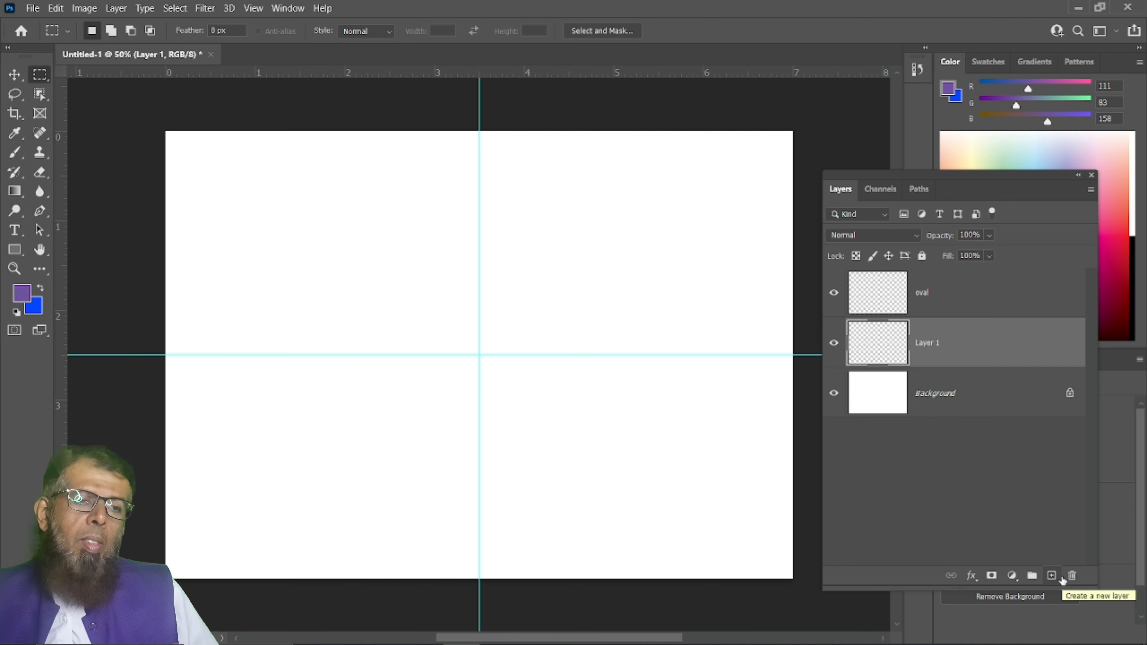
click(1000, 297)
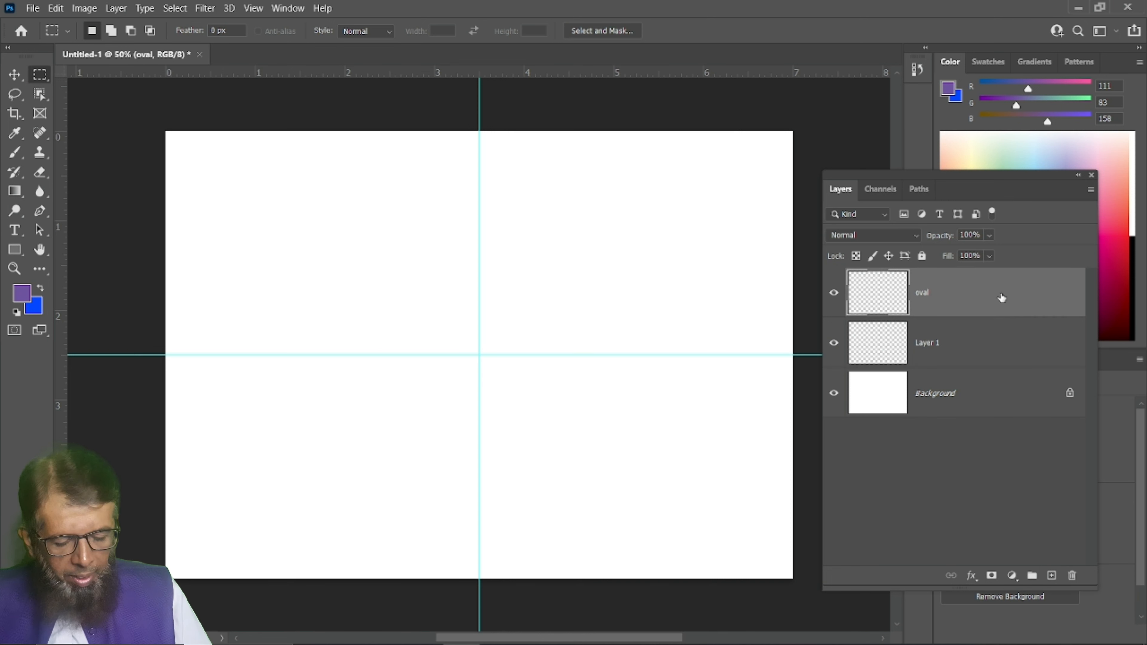
key(Delete)
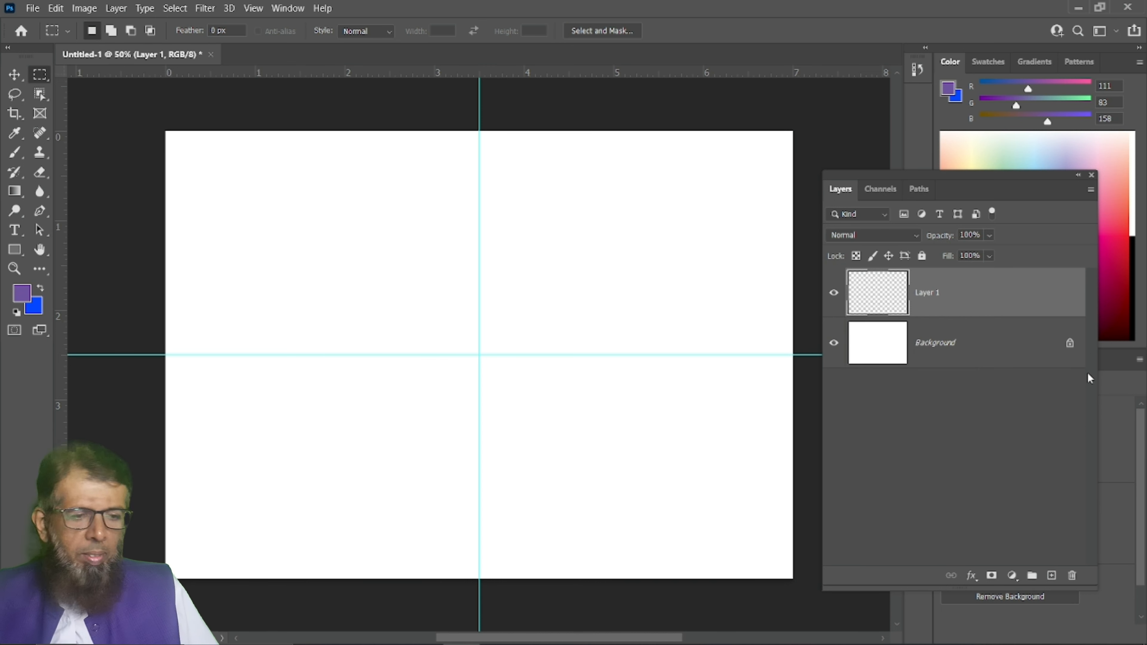
Add two blank layers above Layer 1 and keep the uppermost one selected.
click(1052, 576)
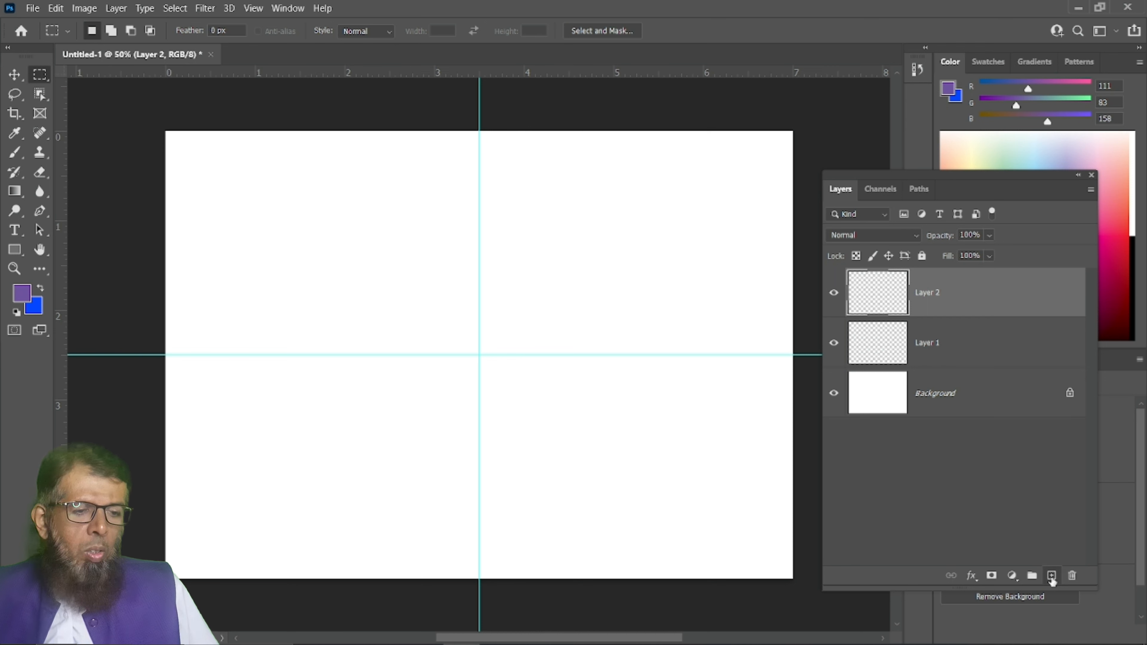
click(1052, 576)
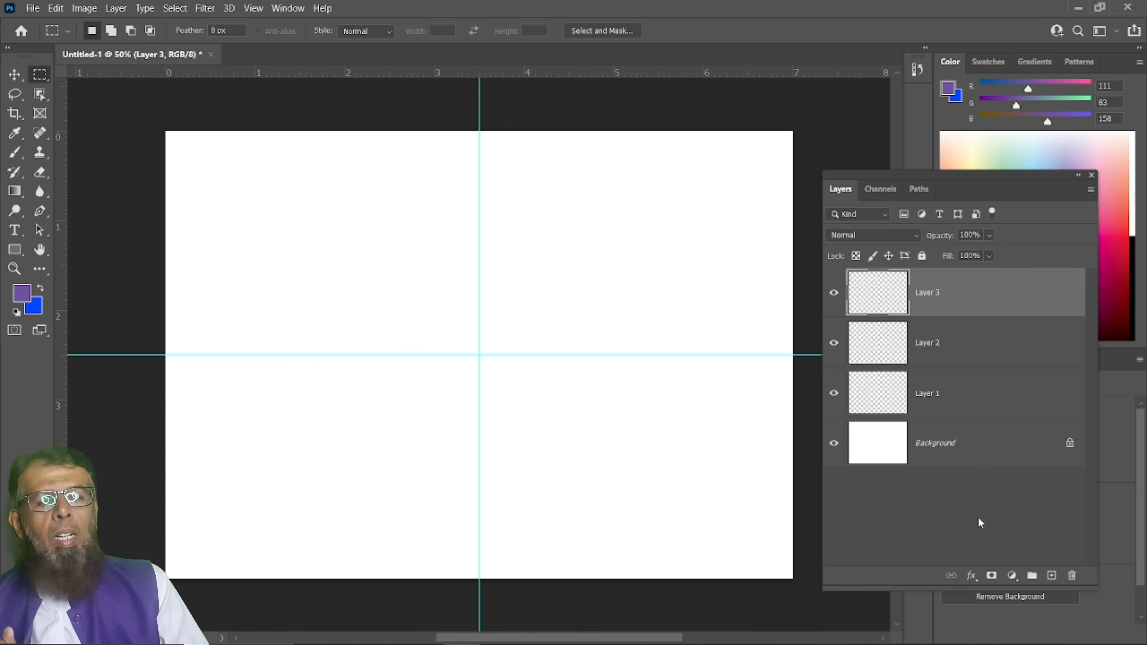
click(984, 359)
click(967, 292)
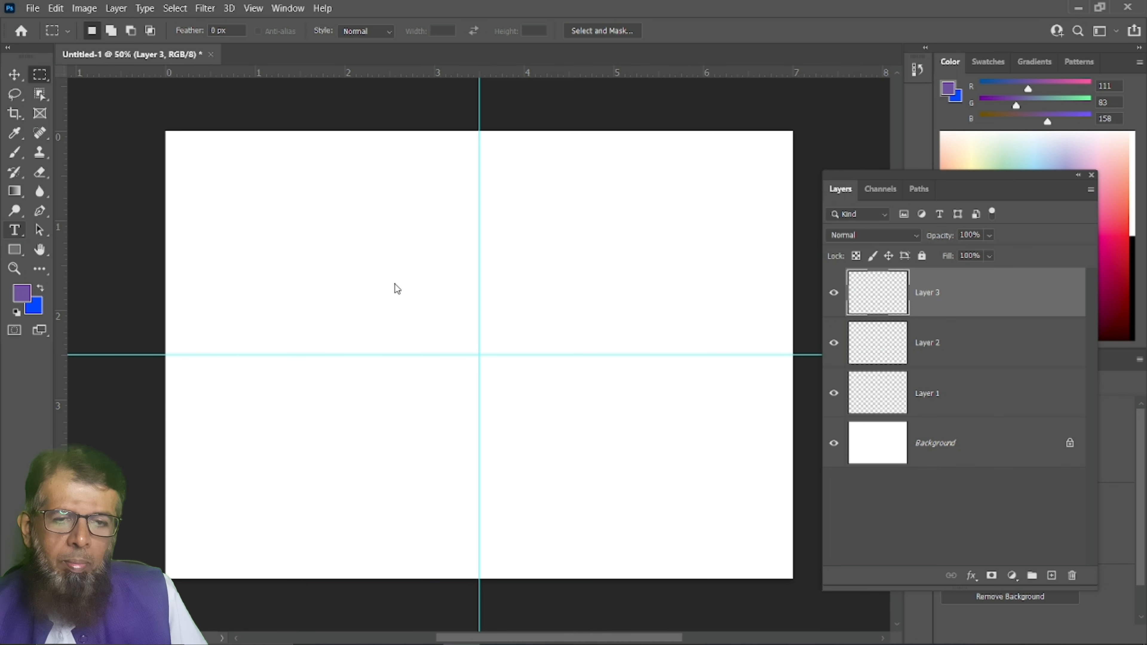
Add the text "Hello" in 12 pt Myriad Pro above the guide intersection, starting just left of the vertical guide.
key(t)
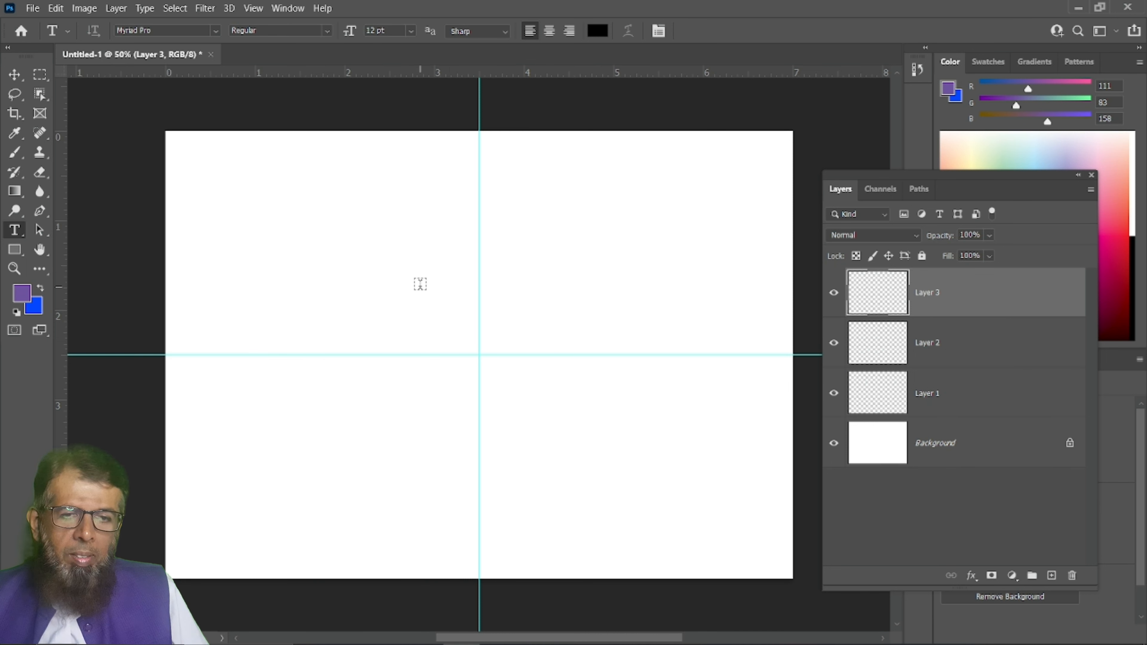
click(420, 282)
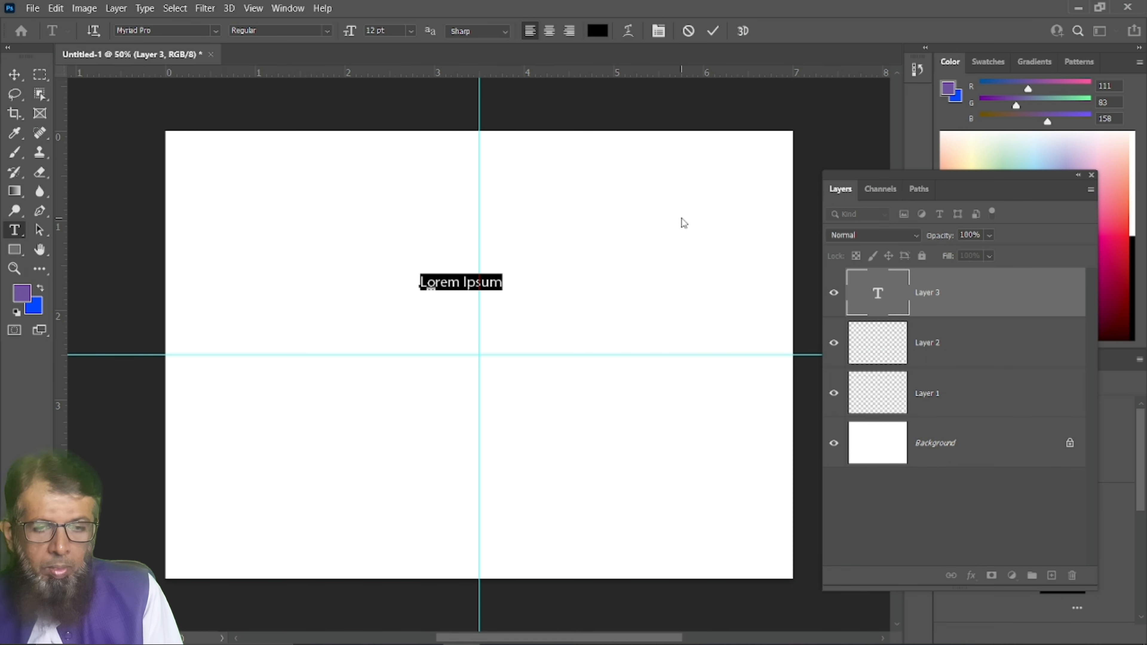
text(Hel)
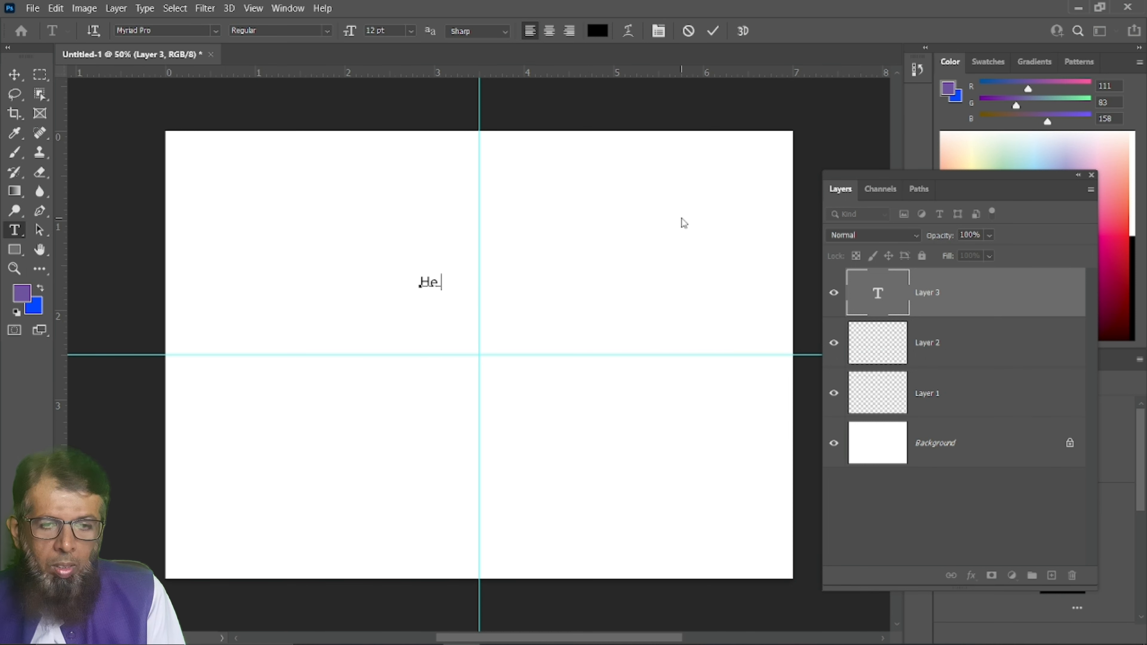
text(oo)
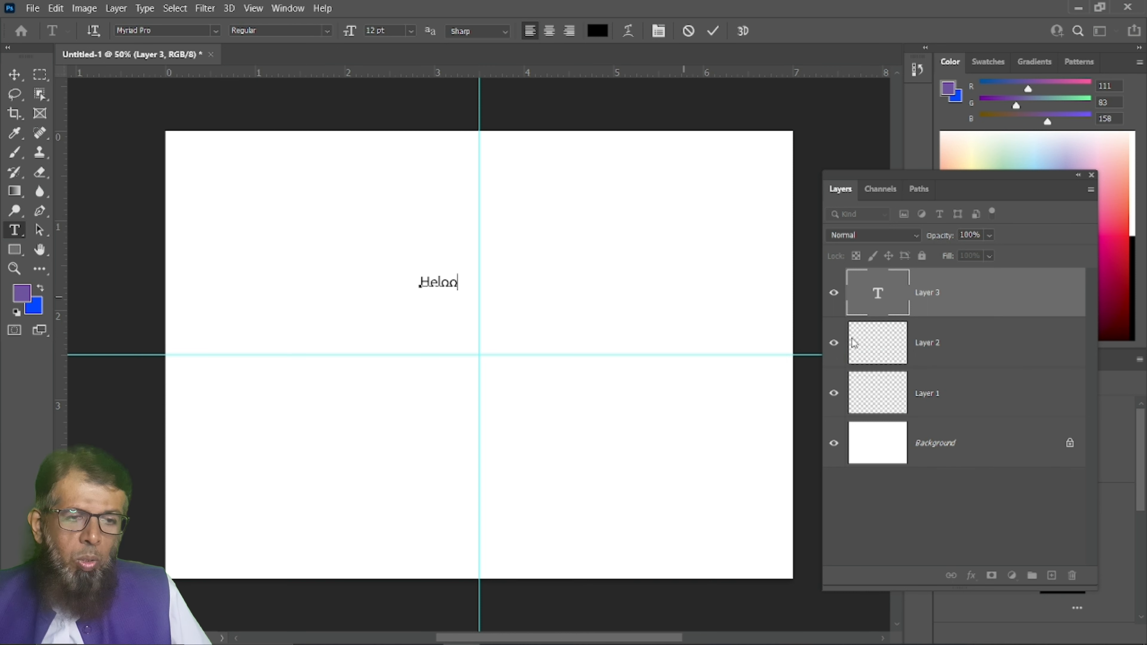
key(Left)
key(Left)
key(Delete)
key(Delete)
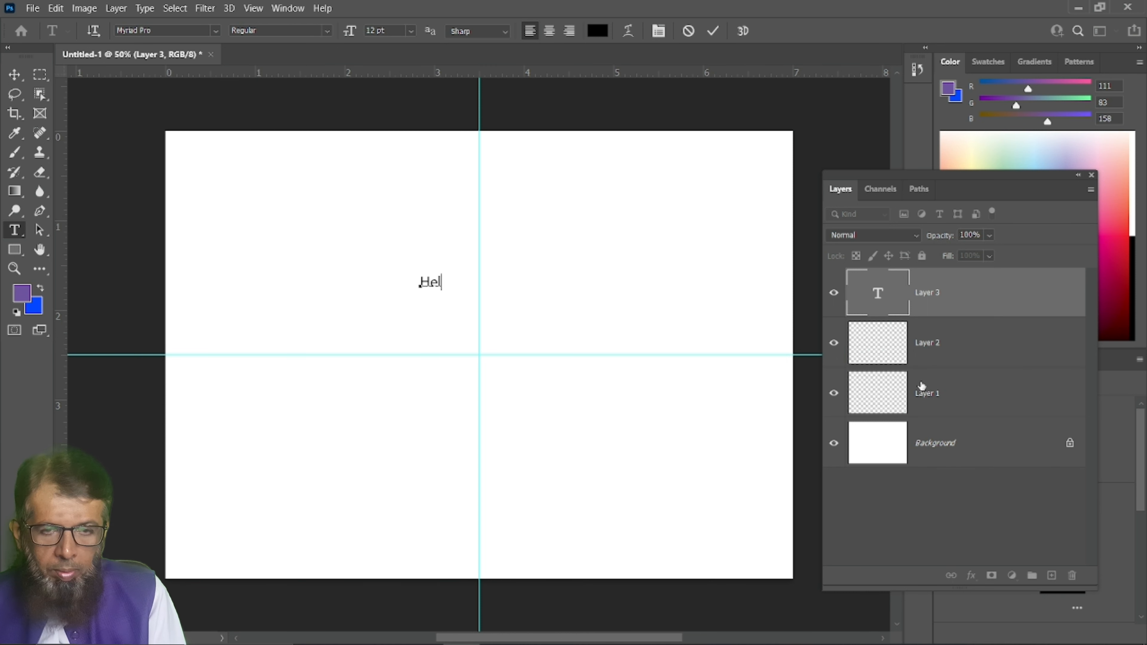
text(lo)
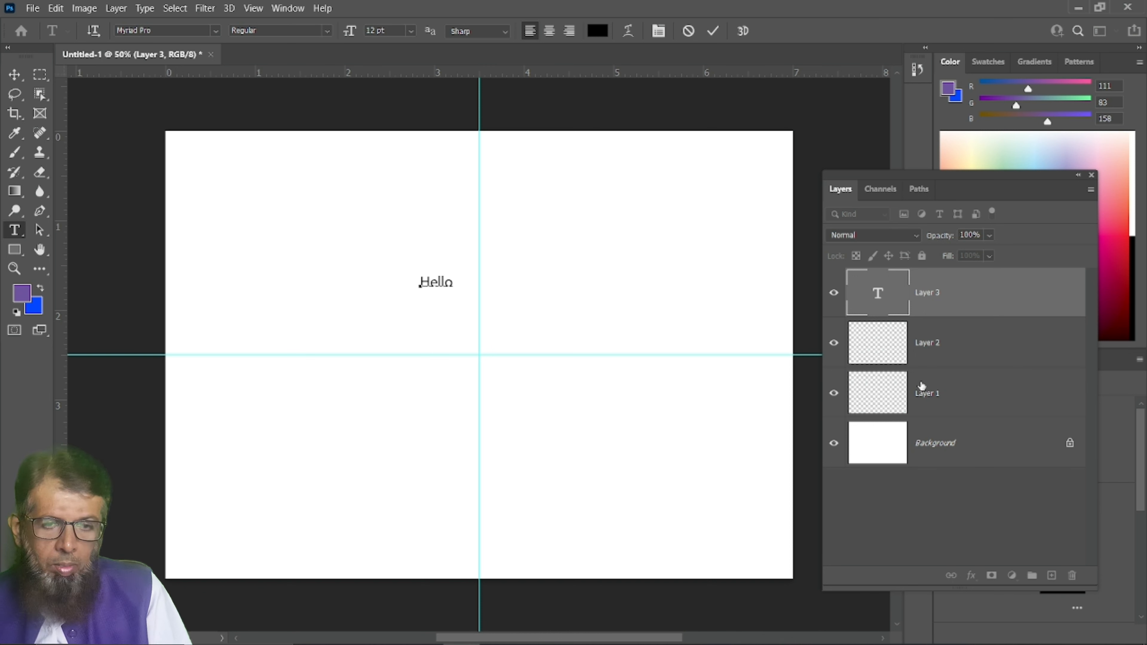
click(1045, 354)
click(948, 298)
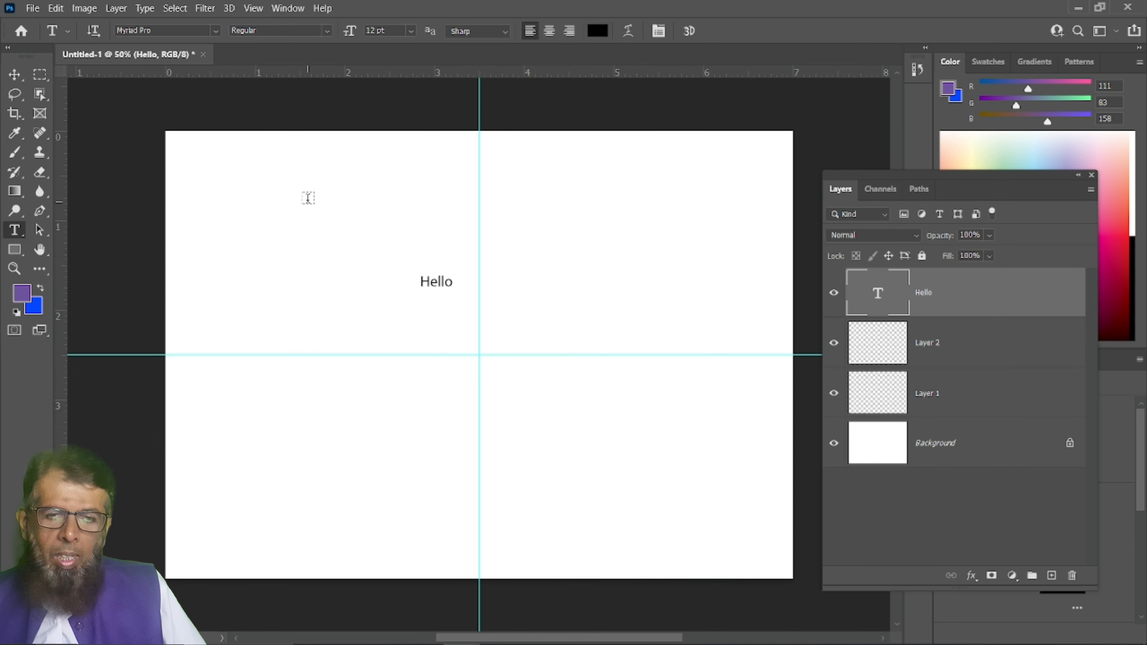
Add a second text layer reading "ECUBE" near the page's upper-left corner, about 0.5 inch in from both edges.
click(207, 173)
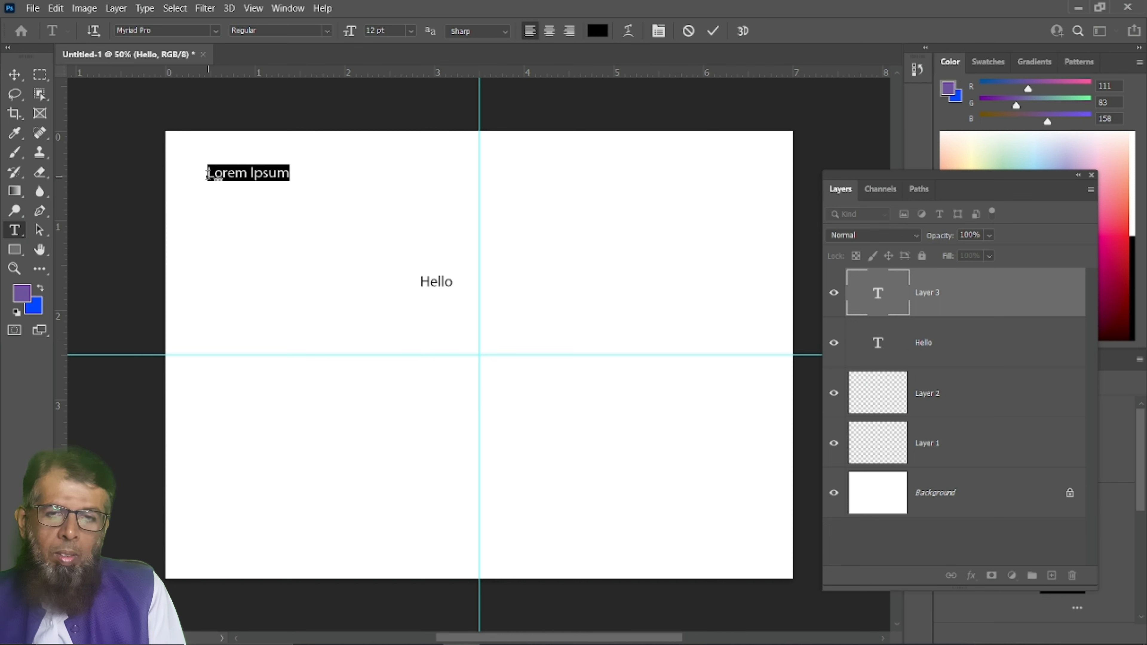
key(BackSpace)
text(F)
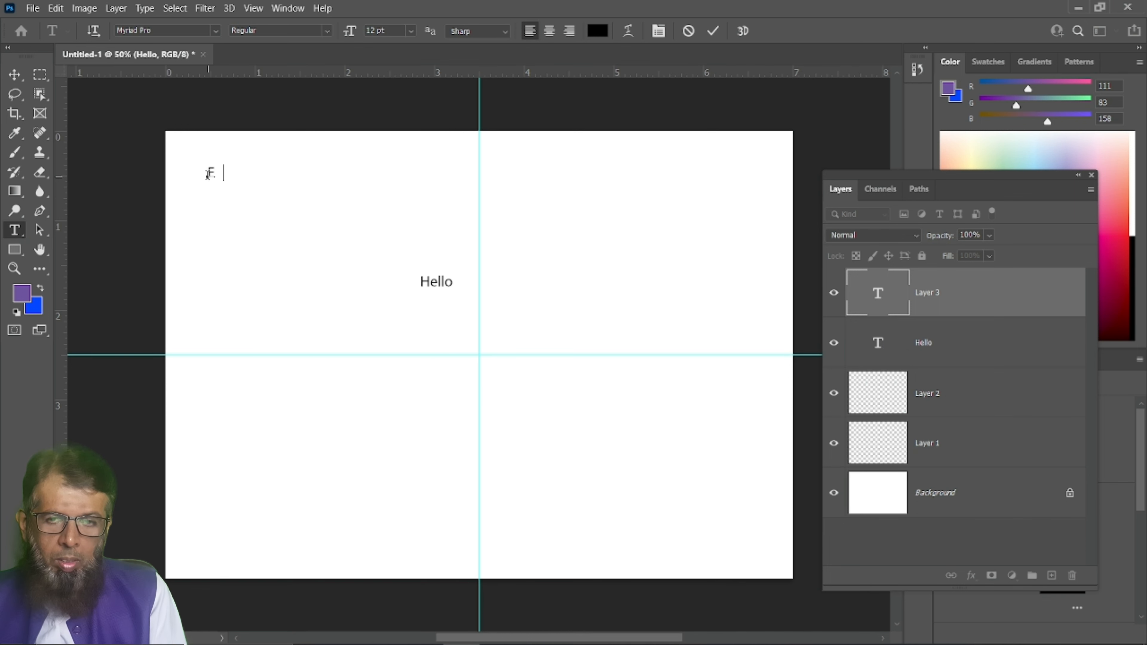
text(CUBE)
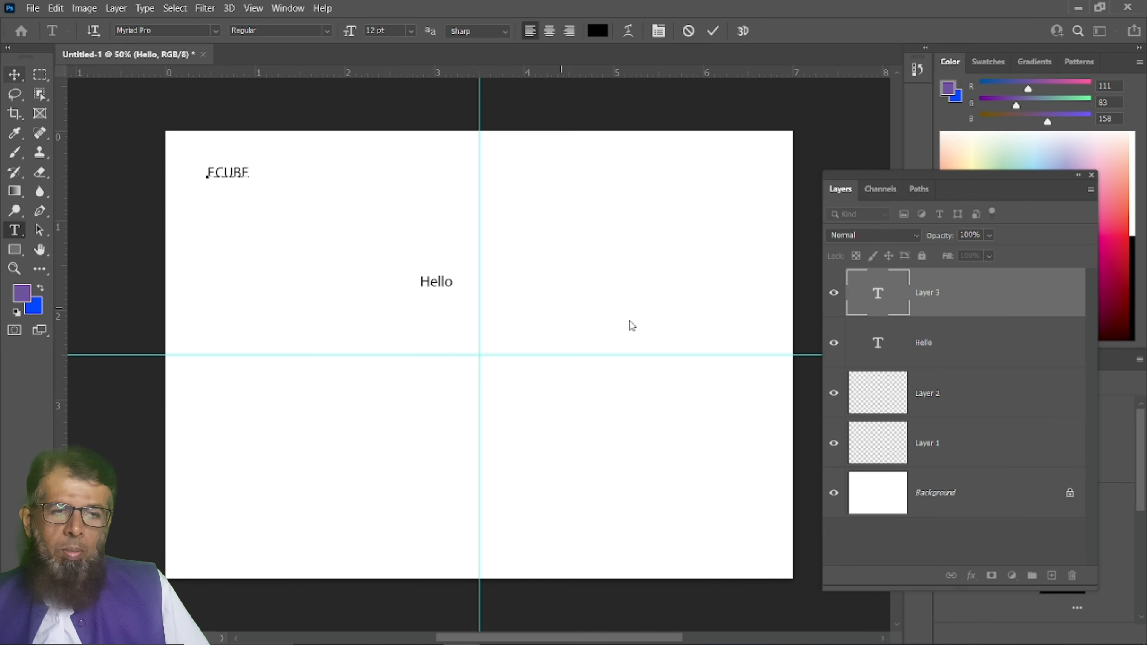
click(1016, 350)
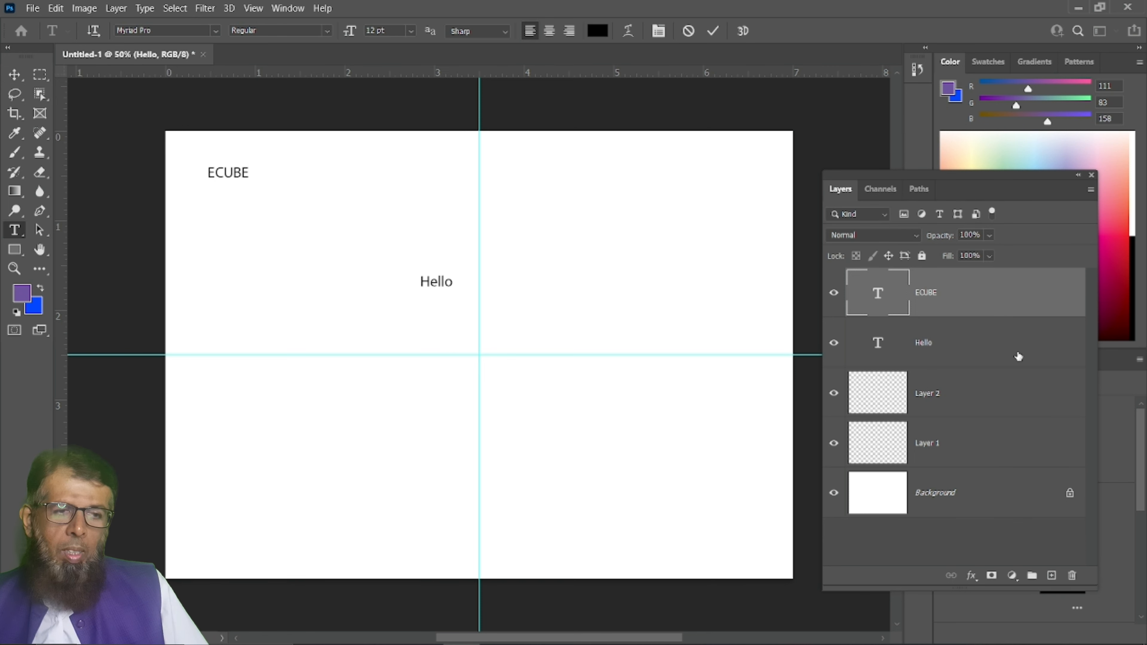
click(1011, 312)
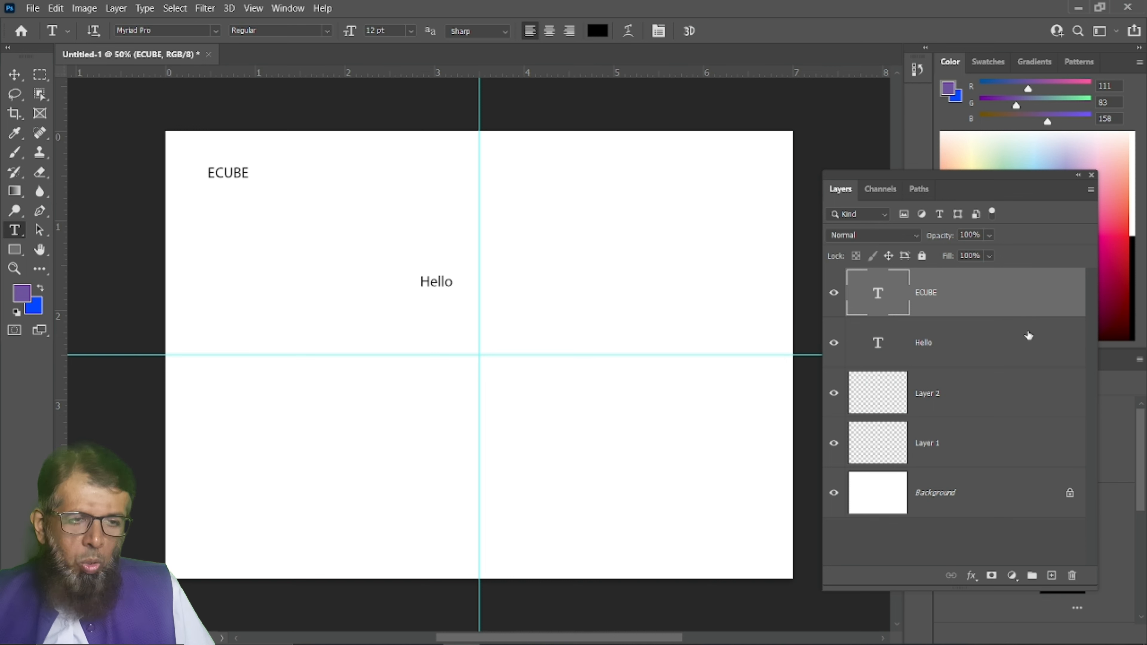
click(1014, 342)
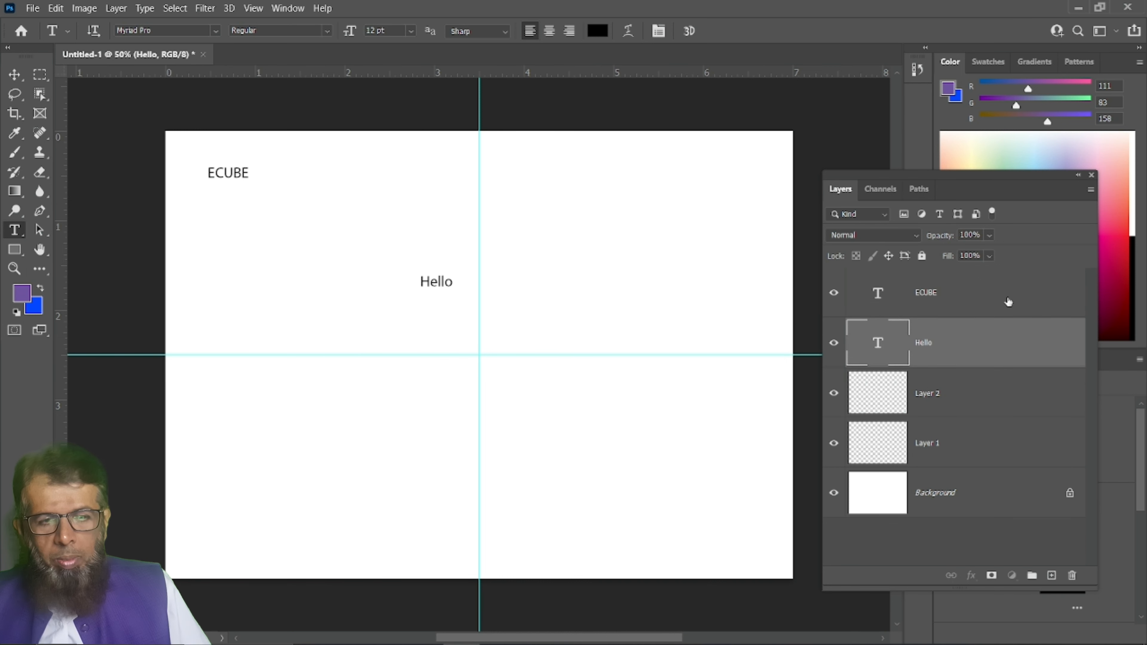
click(1008, 301)
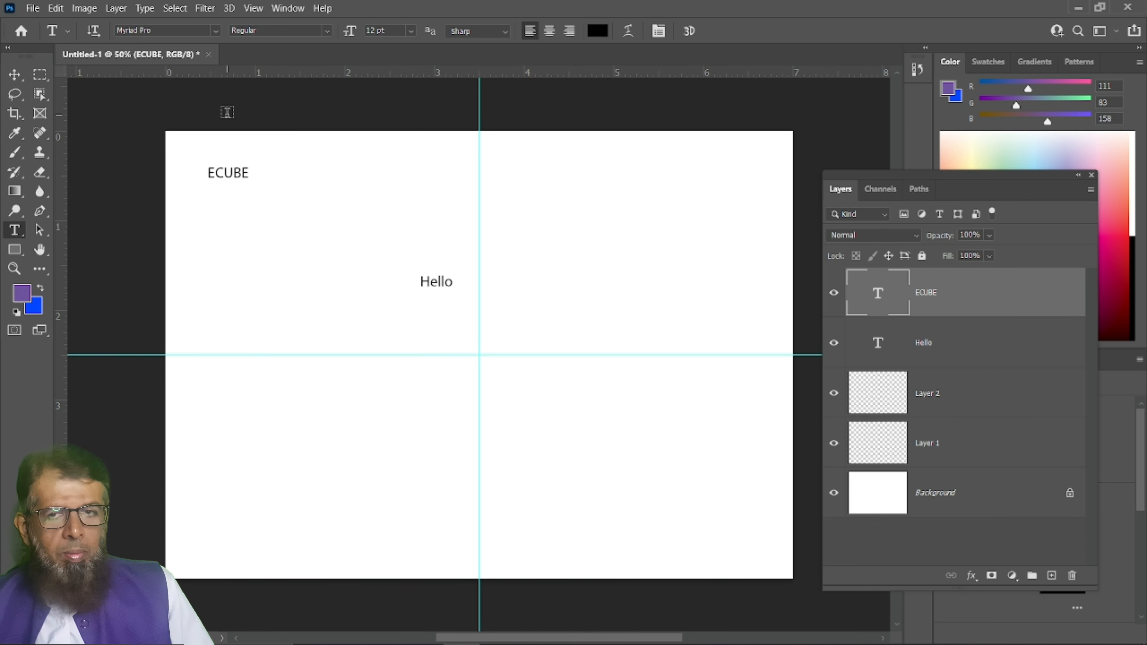
Save the document as ABC in Photoshop format in the Documents folder, with Maximize Compatibility on.
click(35, 9)
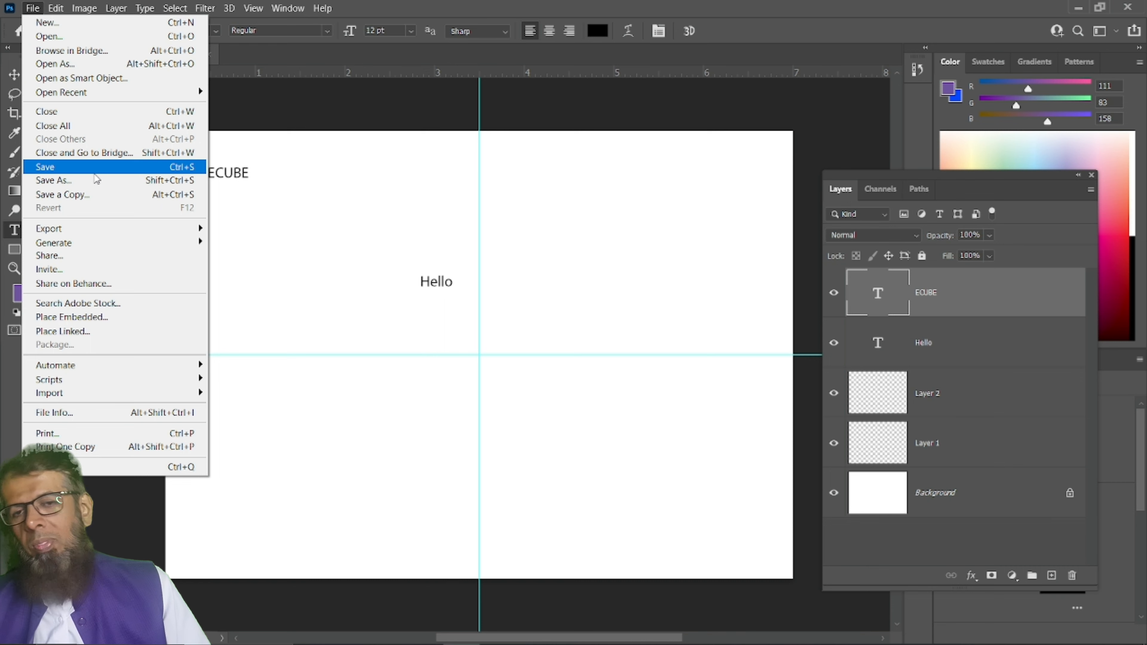
click(97, 172)
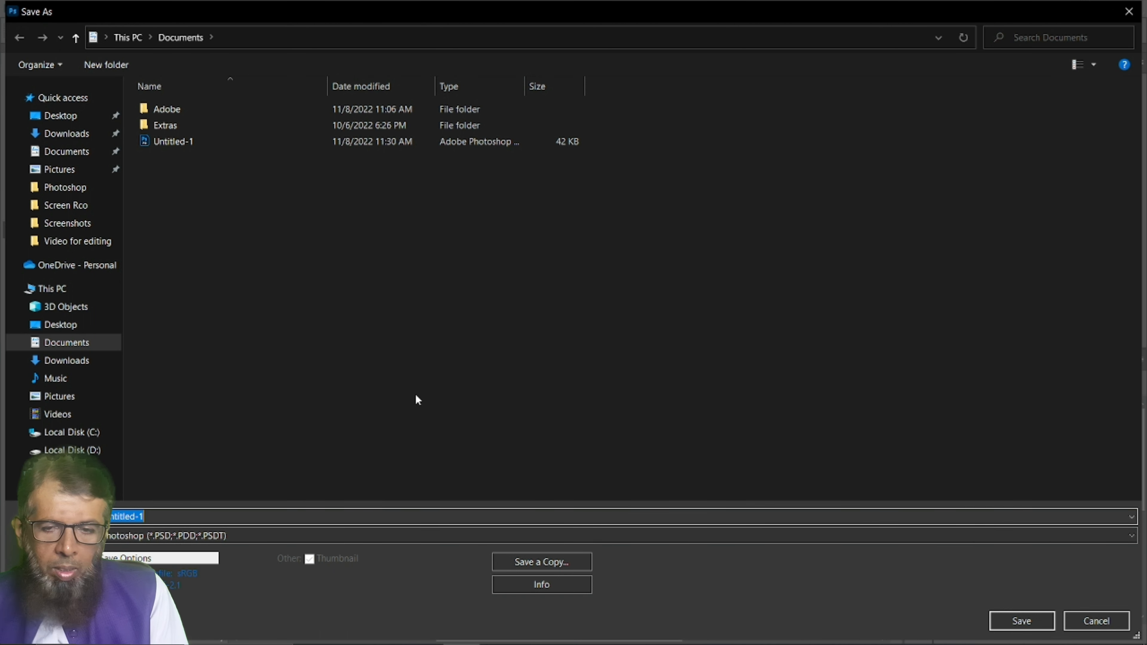
key(BackSpace)
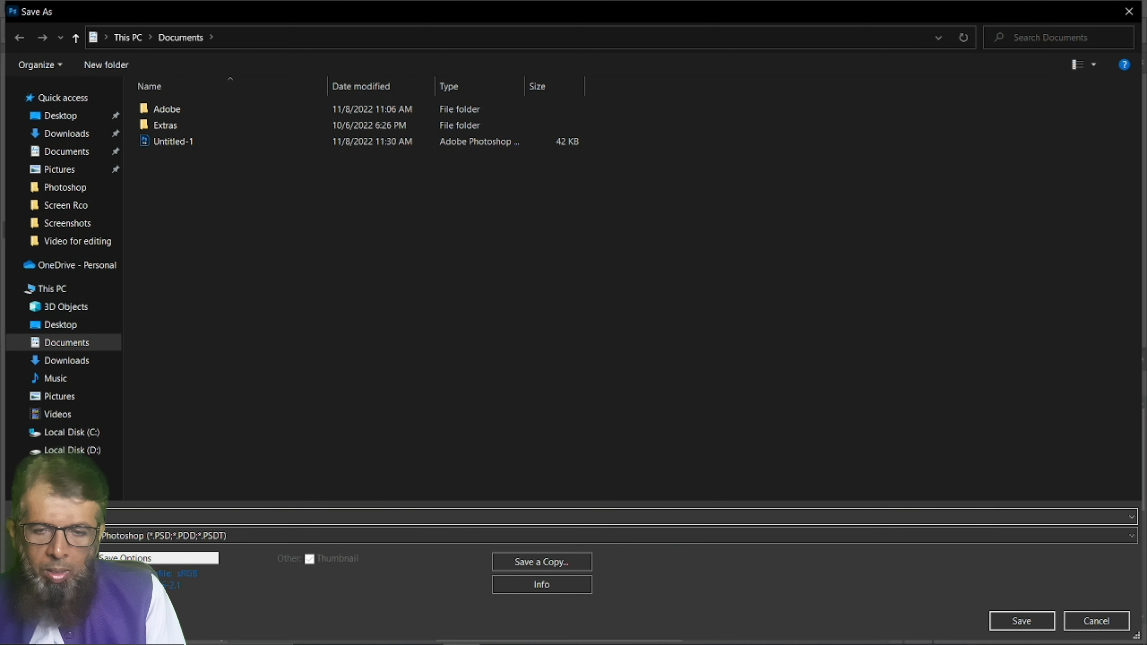
text(ABC)
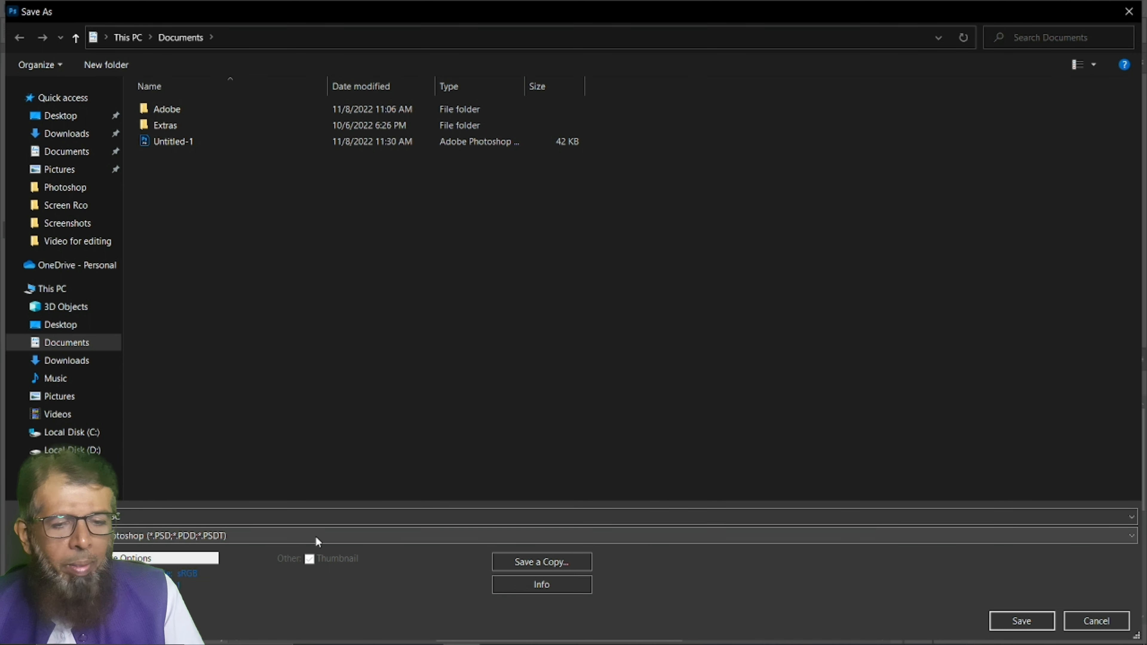
click(1011, 622)
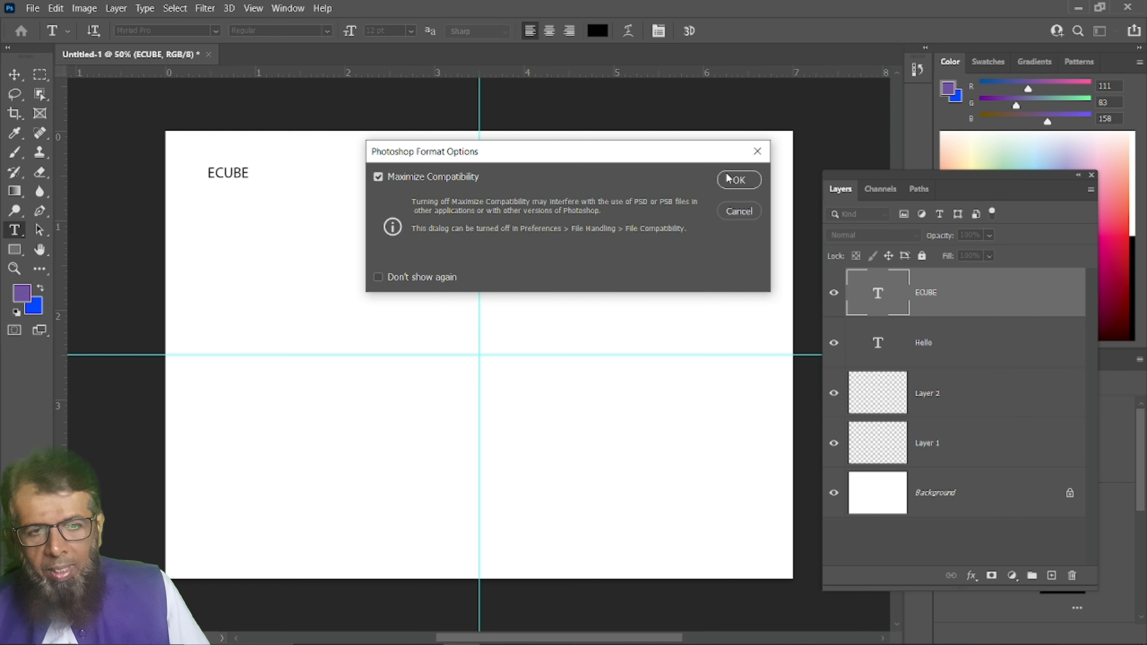
click(733, 185)
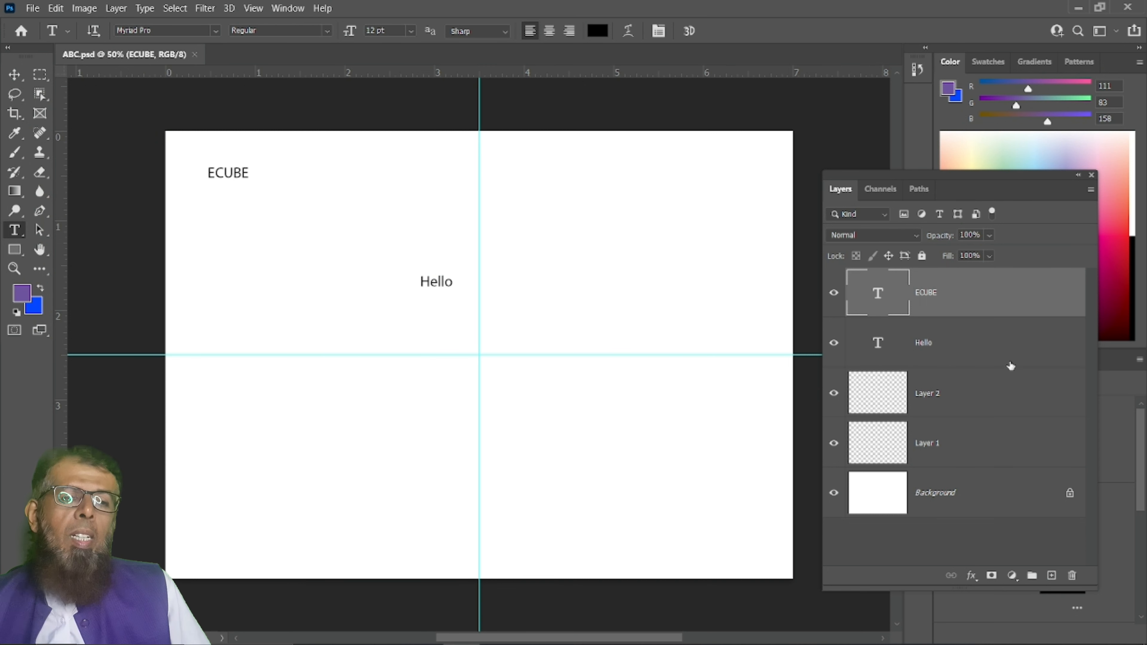
click(1001, 339)
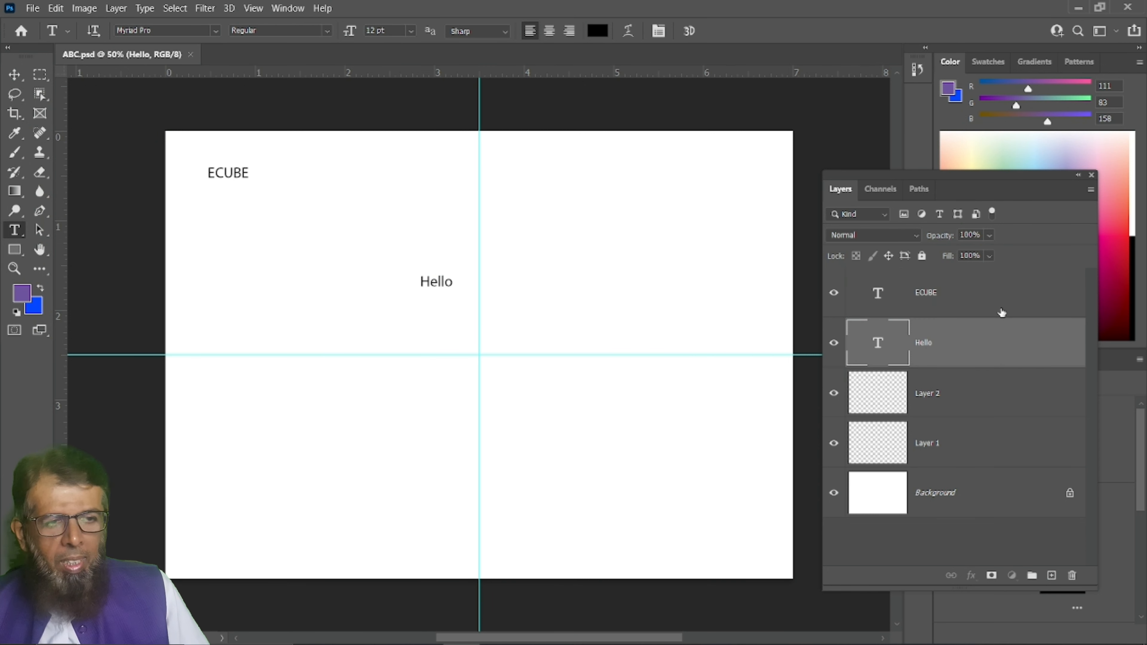
click(1001, 312)
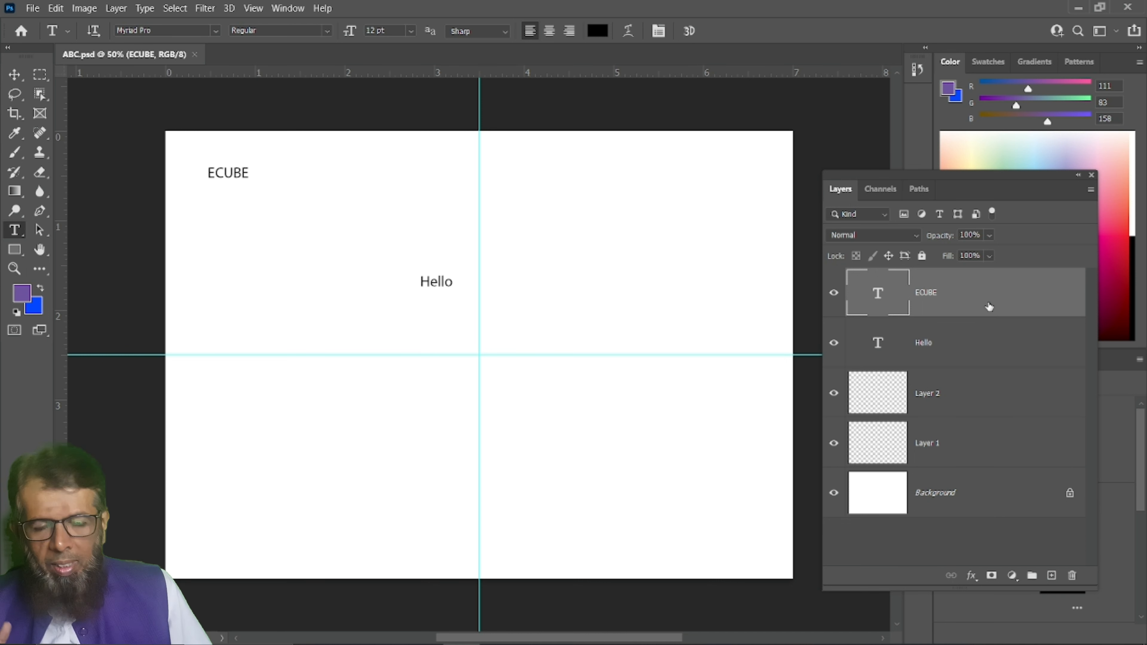
click(939, 350)
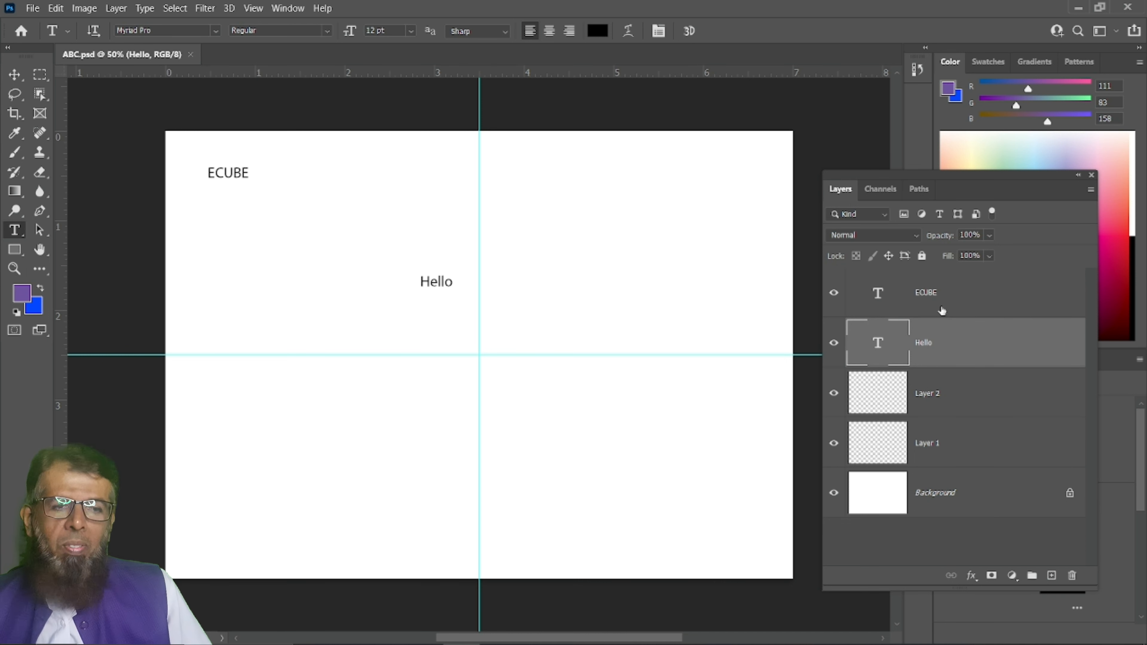